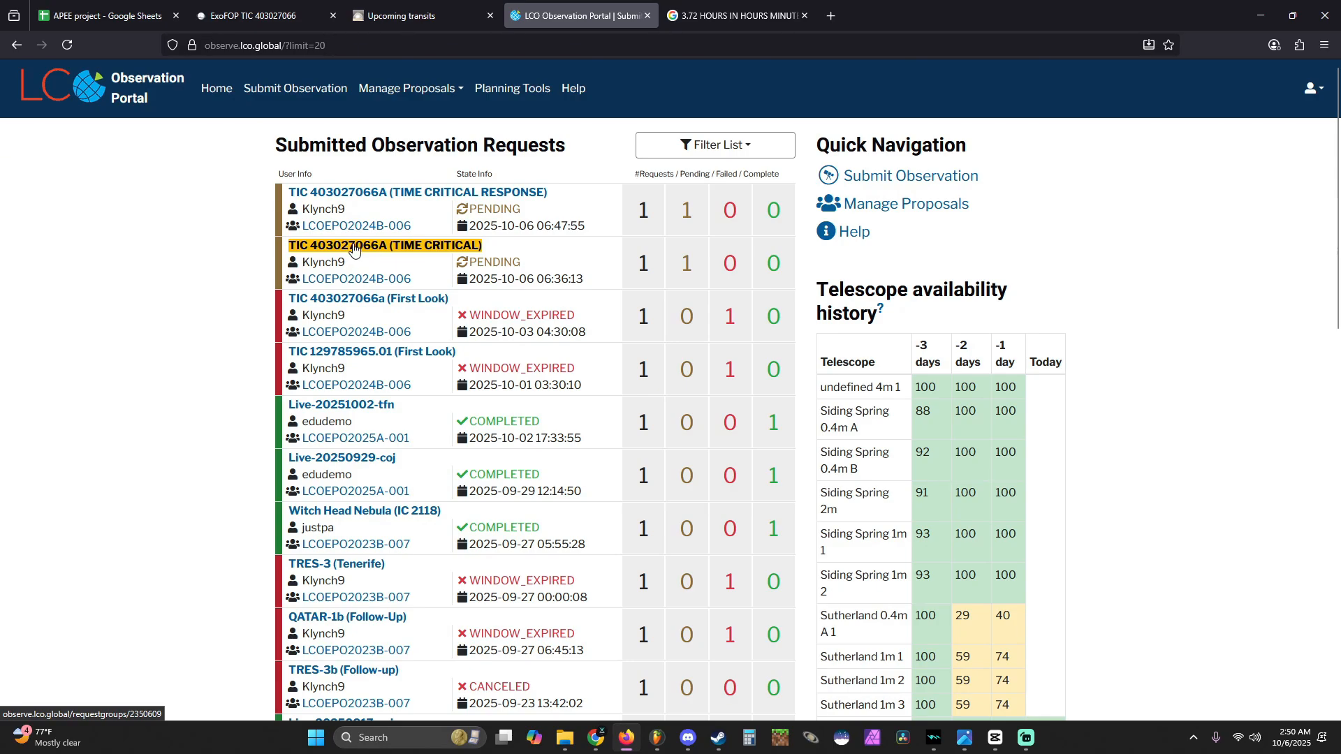
- Open the TIC 403027066A (TIME CRITICAL) observation request and return to the list of submitted requests
left_click(376, 247)
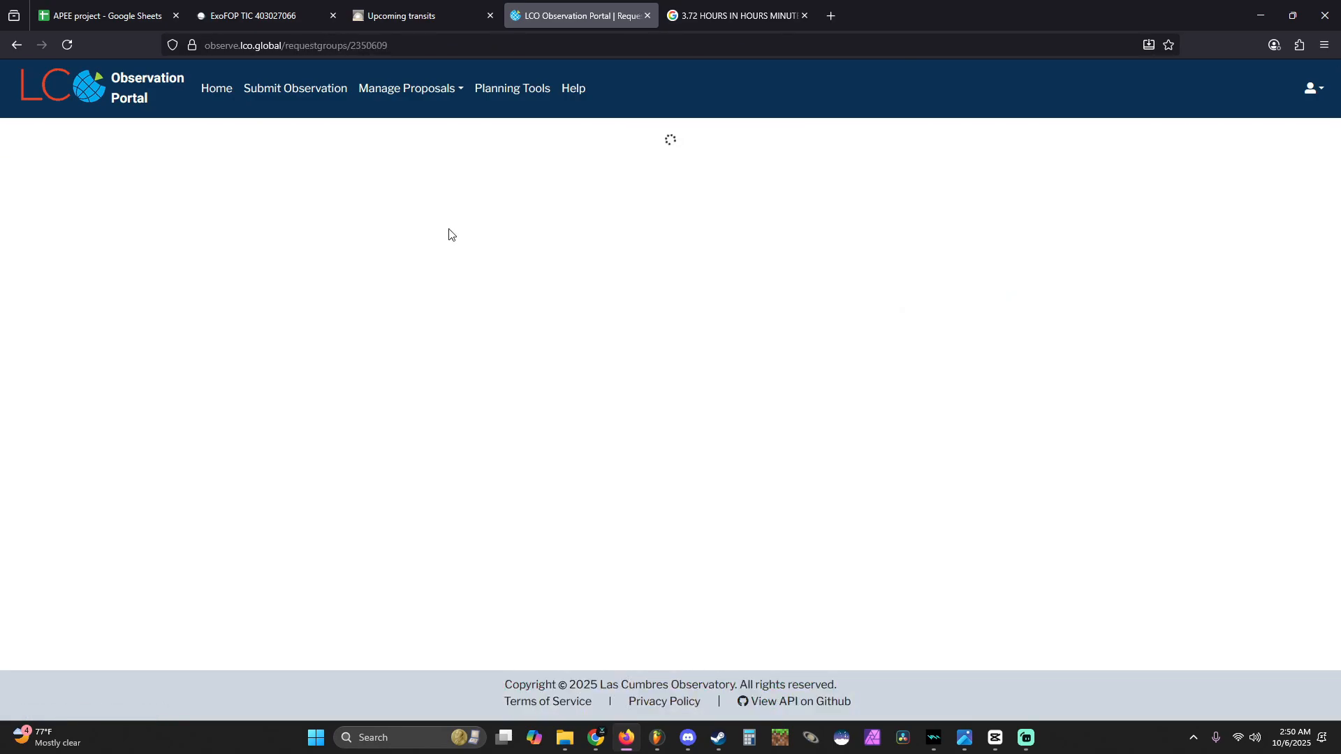
key("alt+Left")
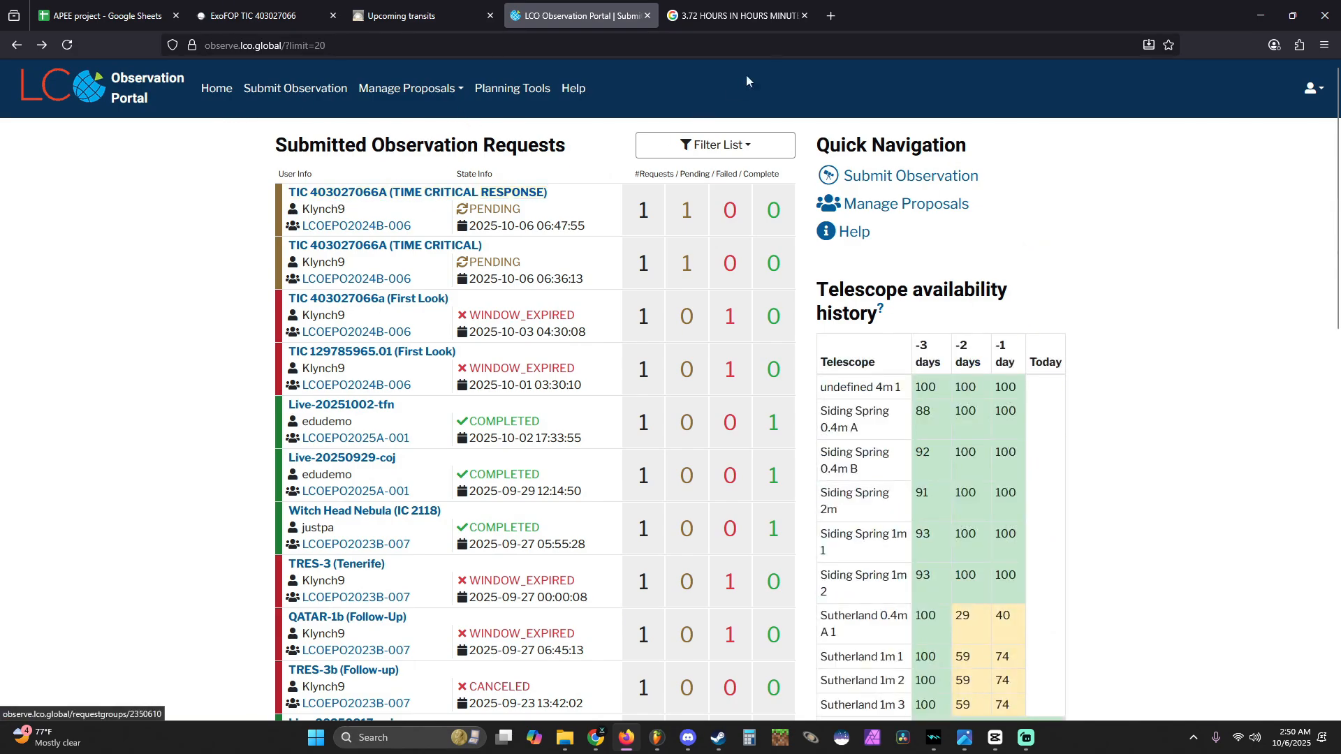
- Open the Swarthmore Transit Finder in a new browser tab and set the target list to a single object with given ephemeris
left_click(832, 17)
type("tran")
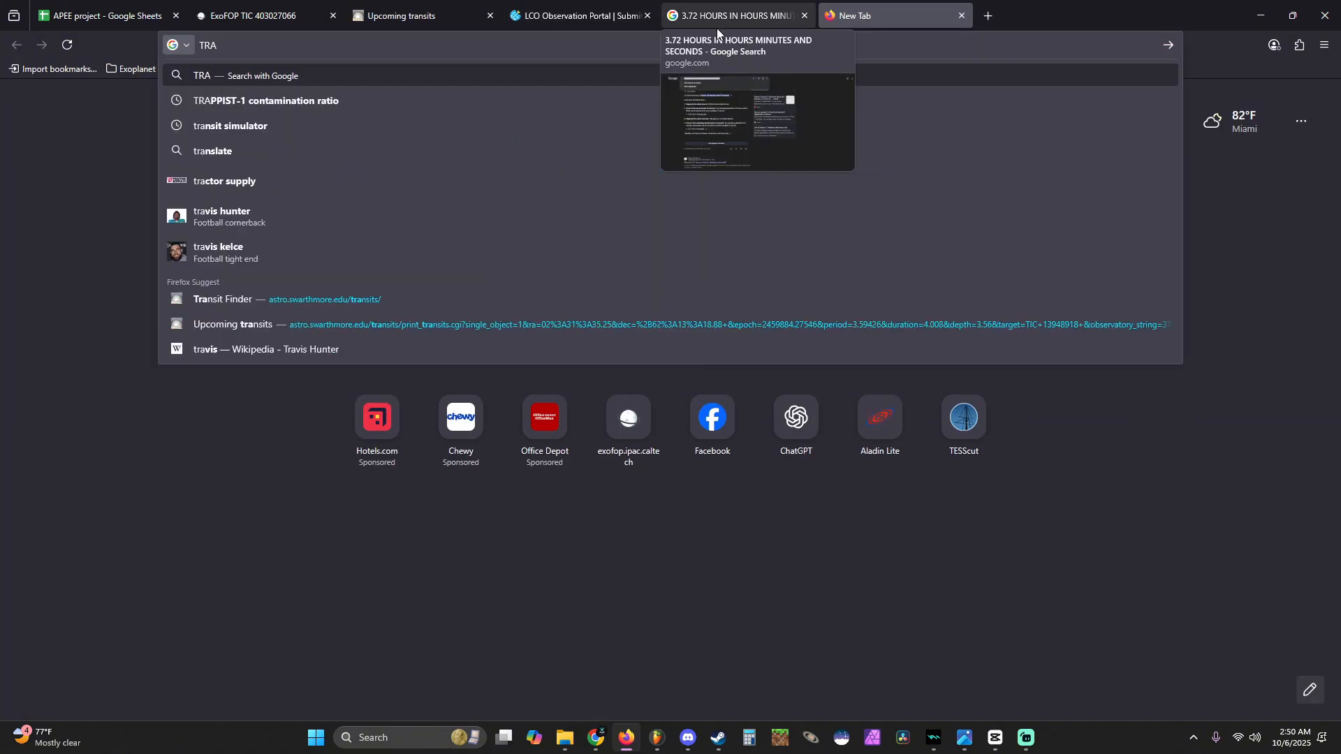
left_click(283, 286)
left_click(38, 425)
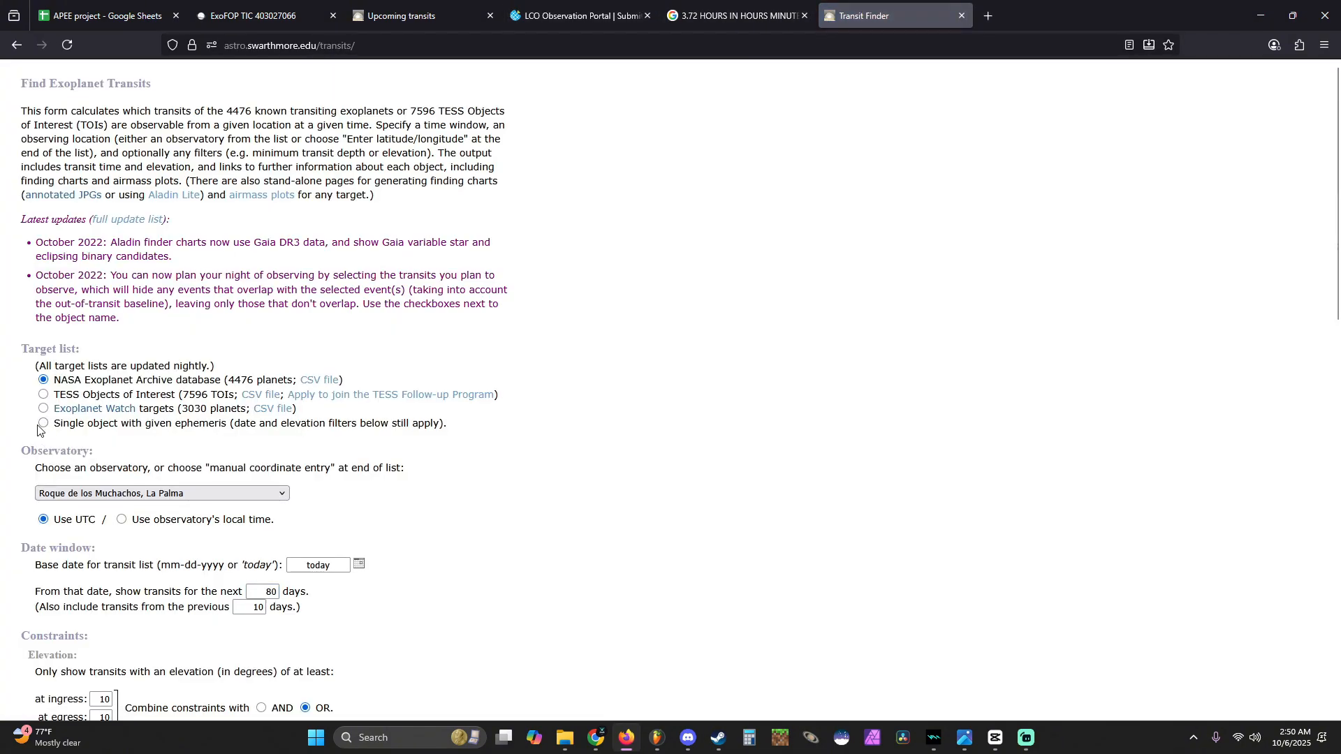
left_click(43, 424)
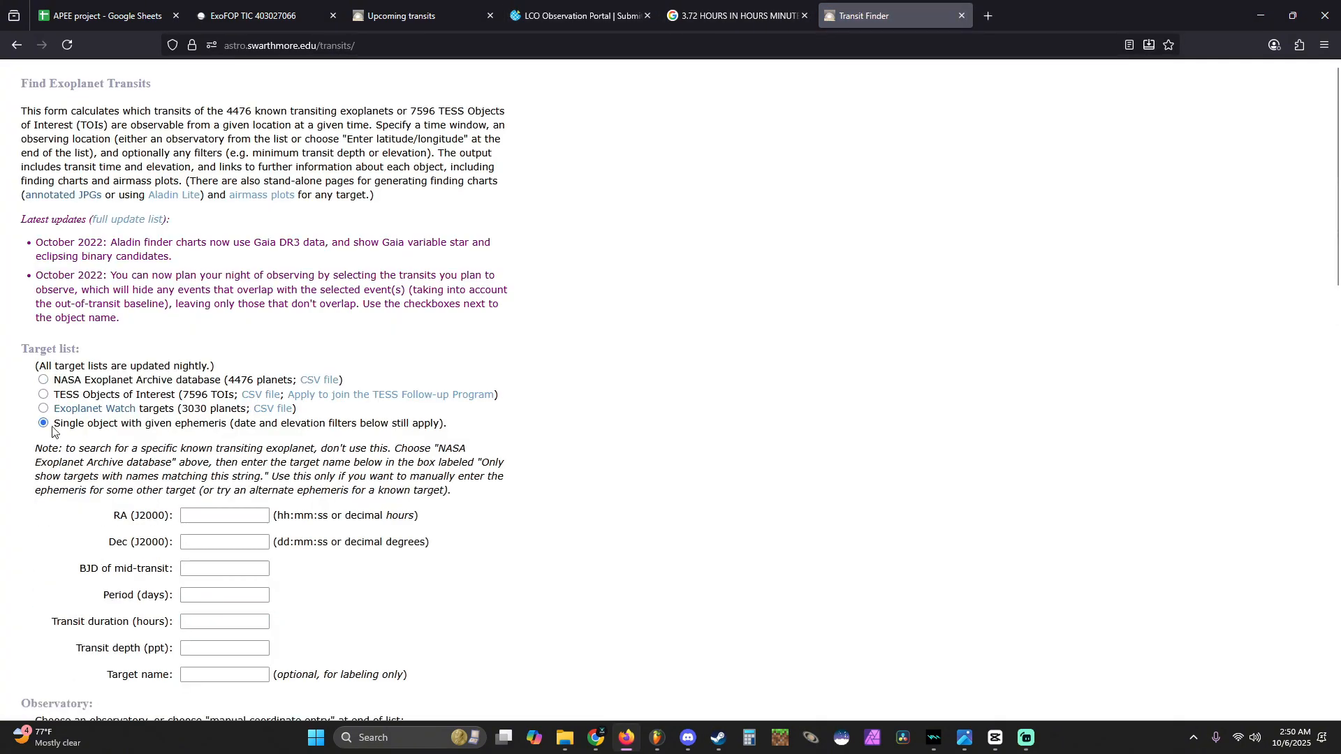
- Copy the right ascension 00:18:14.22 from the ExoFOP TIC 403027066 page into the Transit Finder's RA (J2000) field
left_click(255, 14)
left_click_drag(846, 178, 807, 178)
key("ctrl+c")
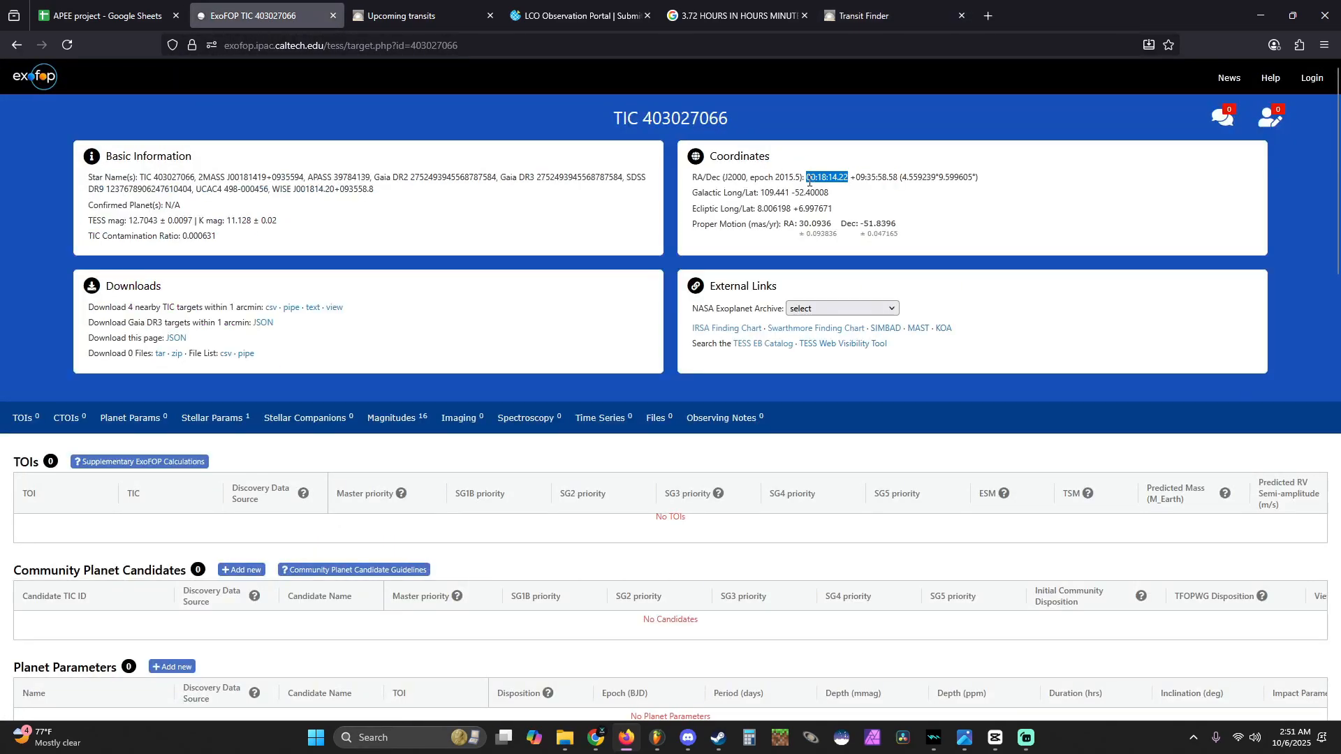
left_click(864, 16)
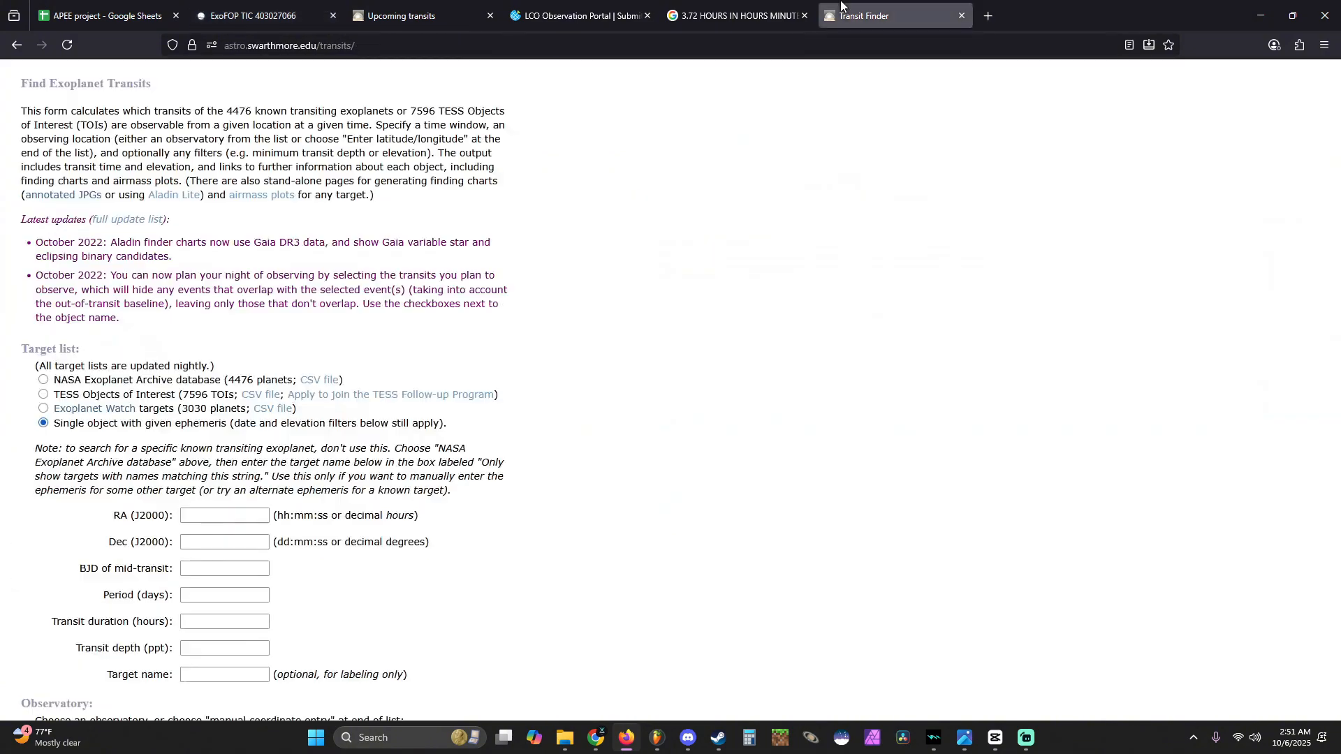
left_click(220, 517)
key("ctrl+v")
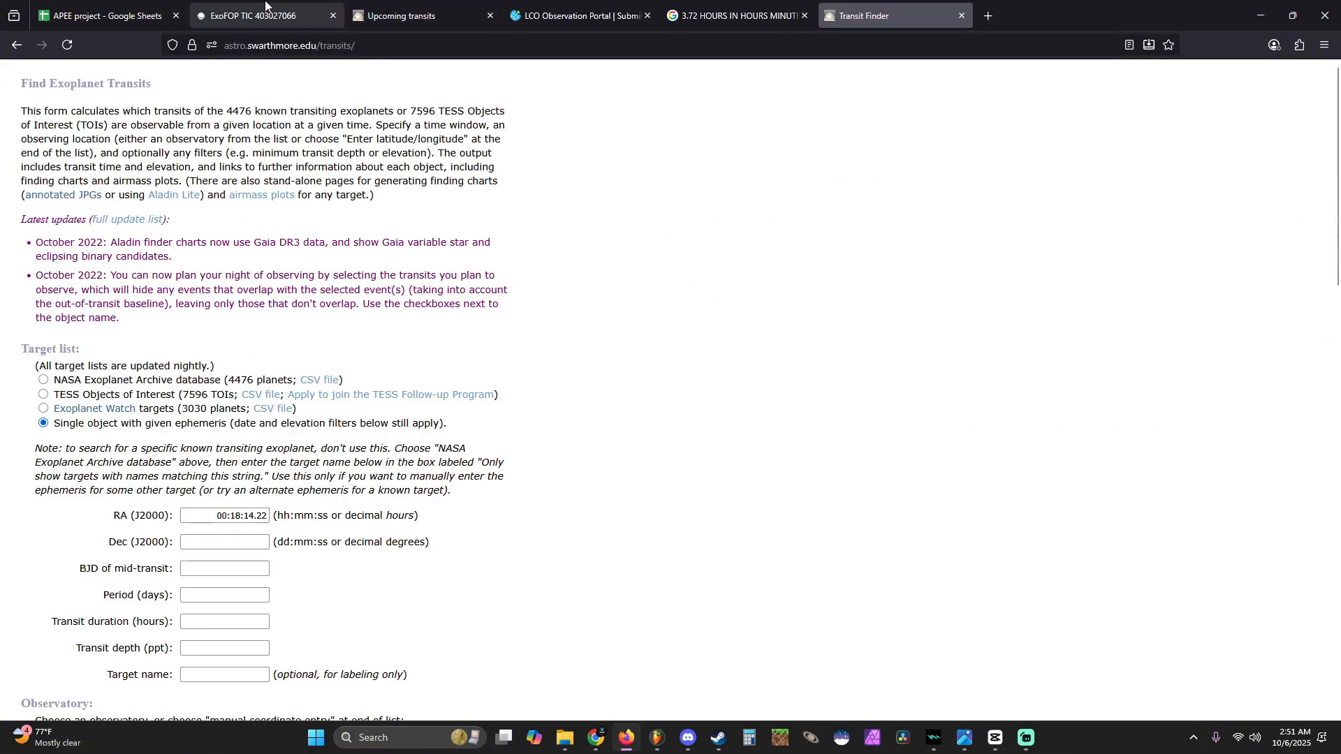
- Copy the declination +09:35:58.58 from the ExoFOP page into the Transit Finder's Dec (J2000) field
left_click(265, 14)
left_click(862, 176)
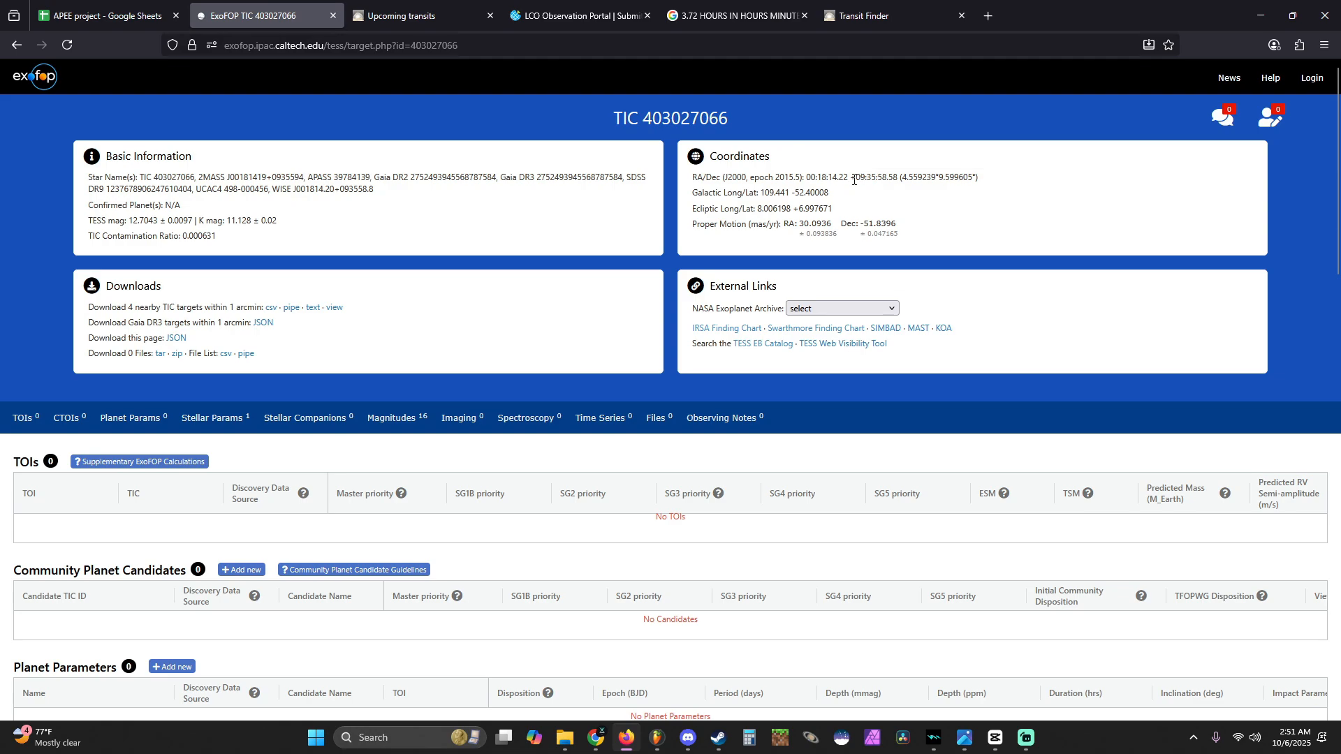
left_click_drag(865, 180, 898, 176)
key("ctrl+c")
left_click(863, 15)
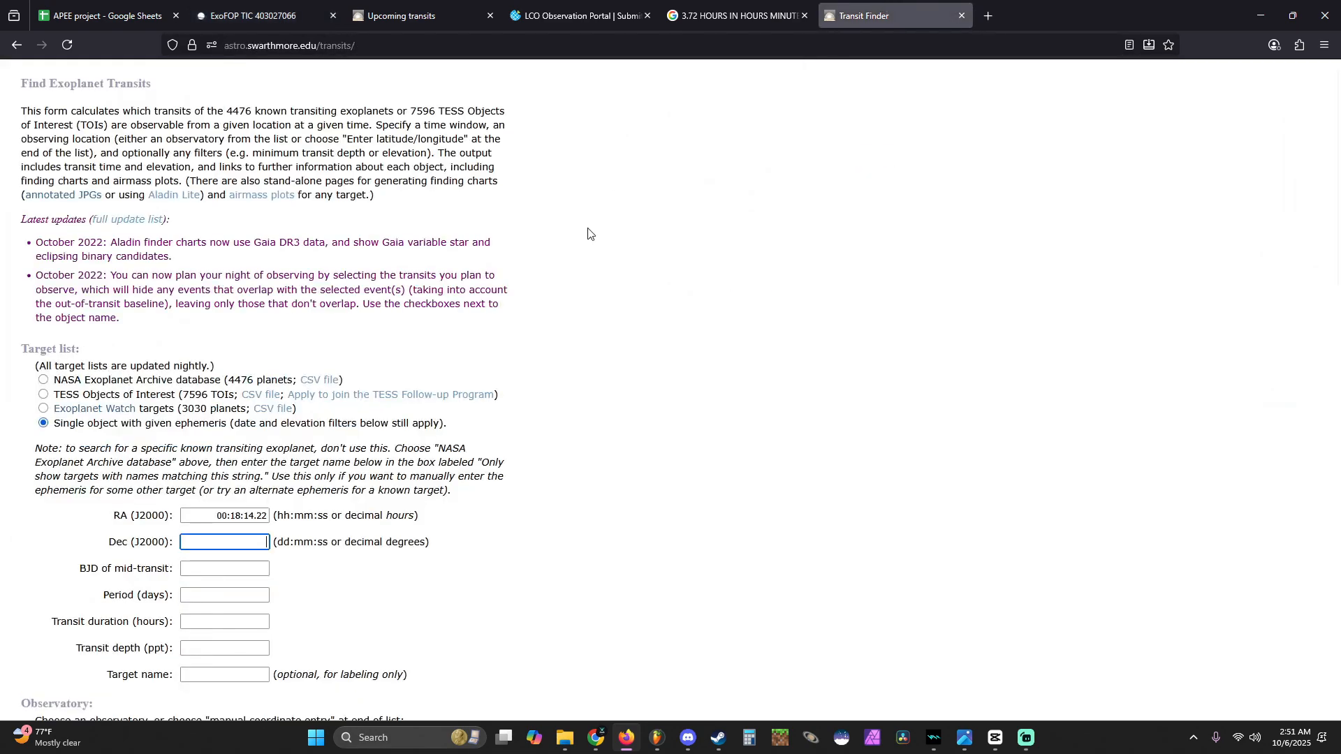
left_click(264, 542)
key("ctrl+v")
key("Tab")
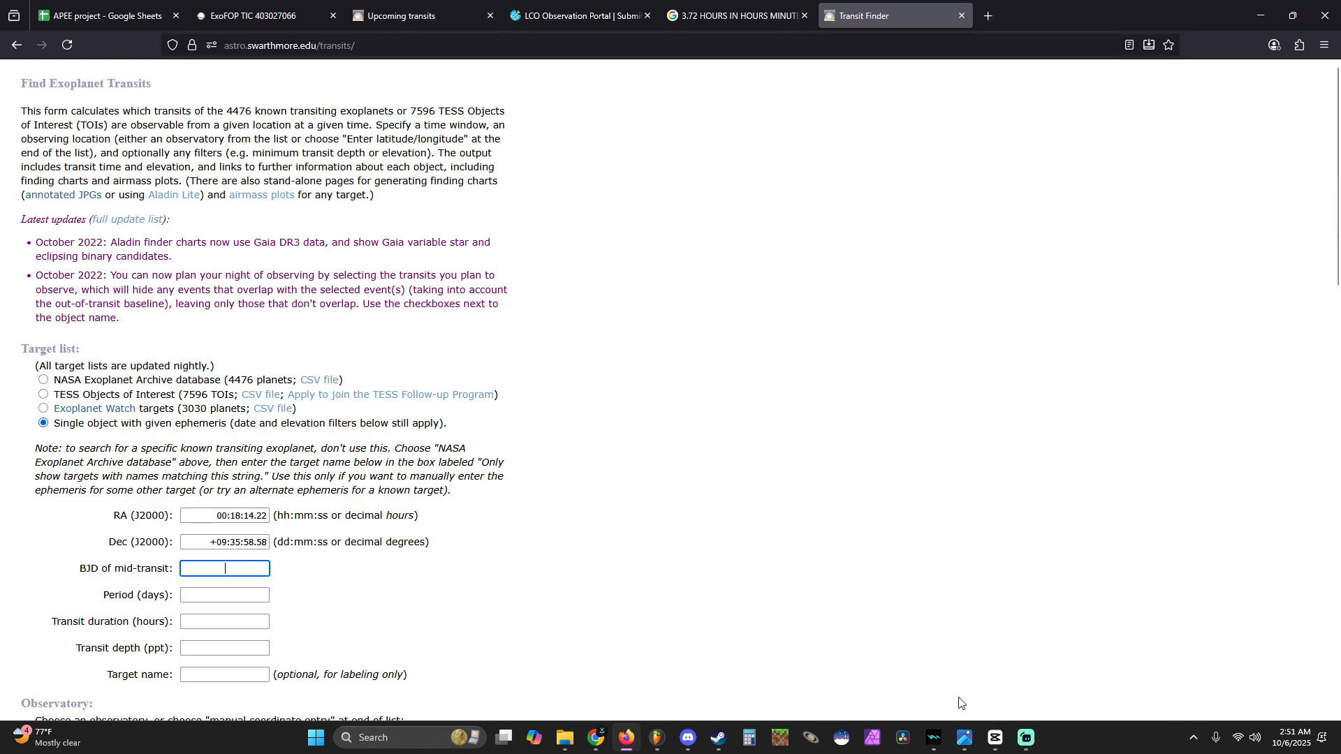
- Bring up the posteriors.png plot in the image viewer and examine its fitted period and mid-transit time
left_click(964, 738)
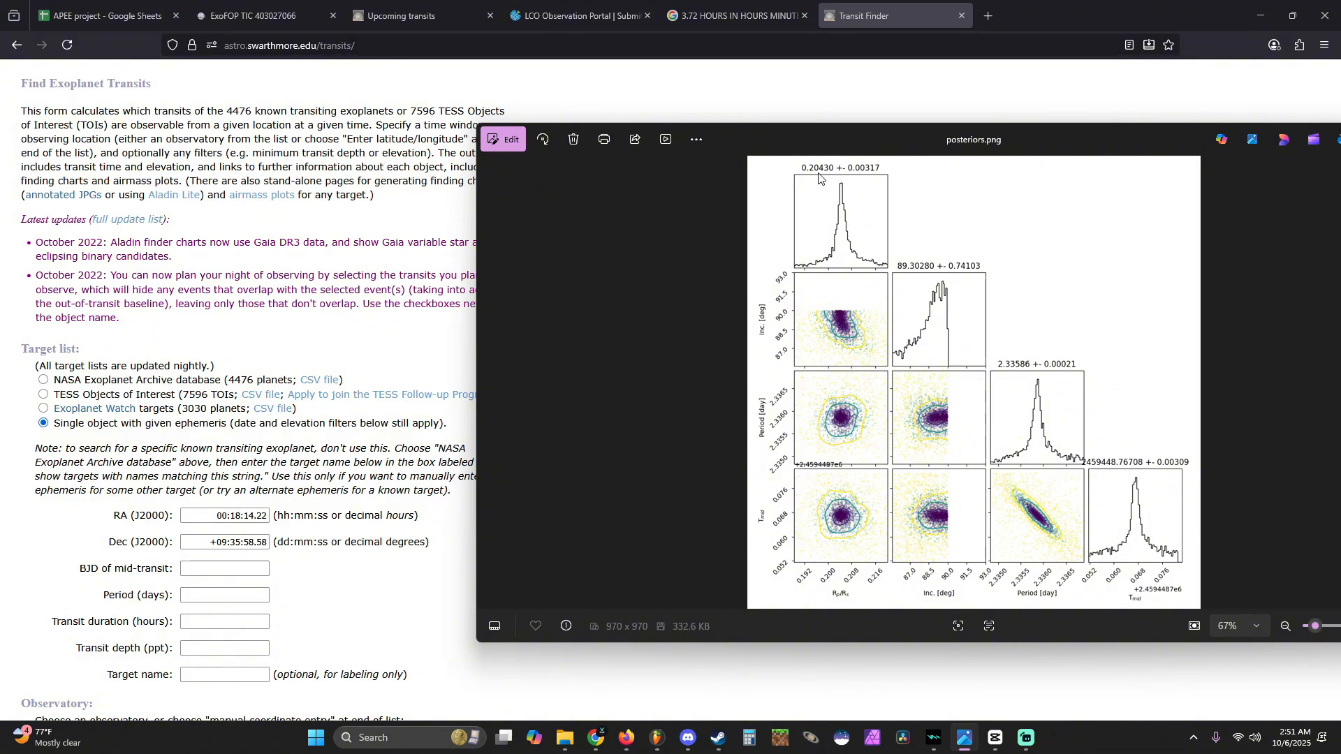
left_click_drag(999, 149, 1057, 173)
scroll(1198, 494, "up", 3)
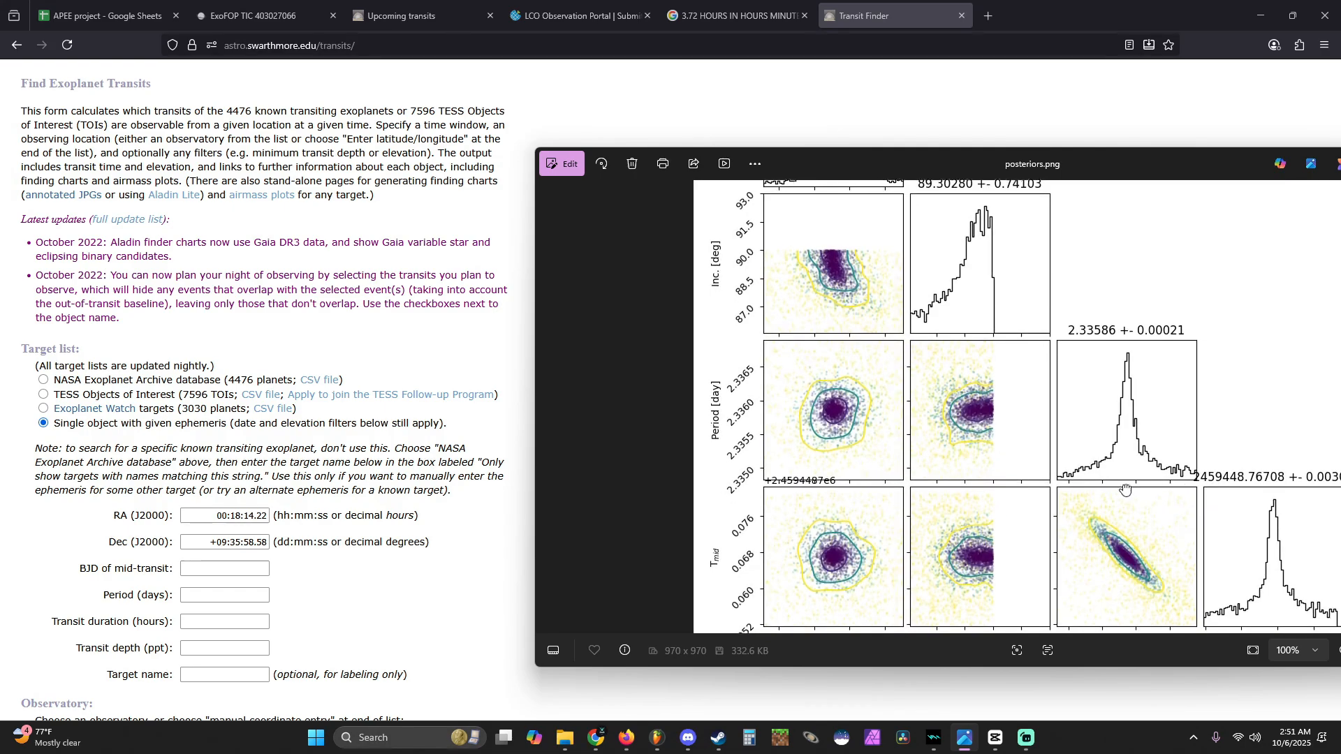
scroll(1211, 496, "down", 3)
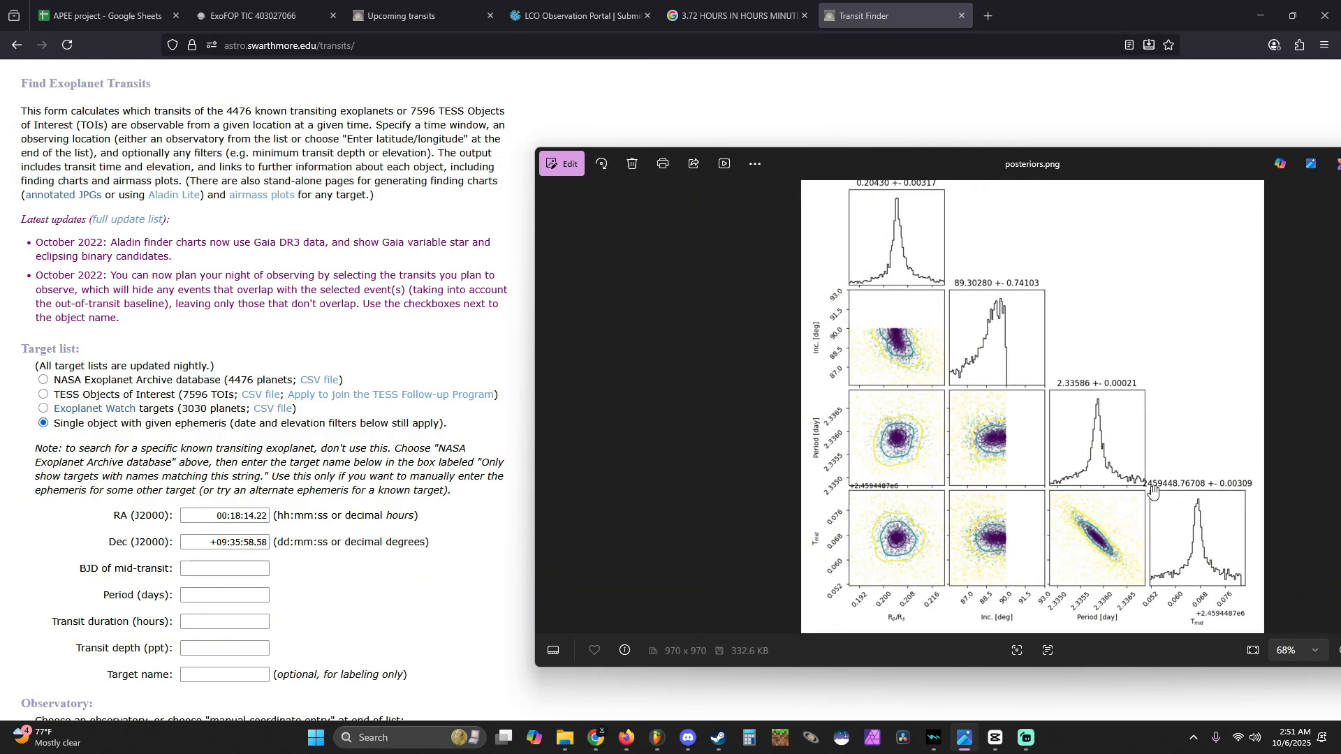
- Set the Transit Finder's BJD of mid-transit to 2459448.767071
left_click(208, 571)
type("24")
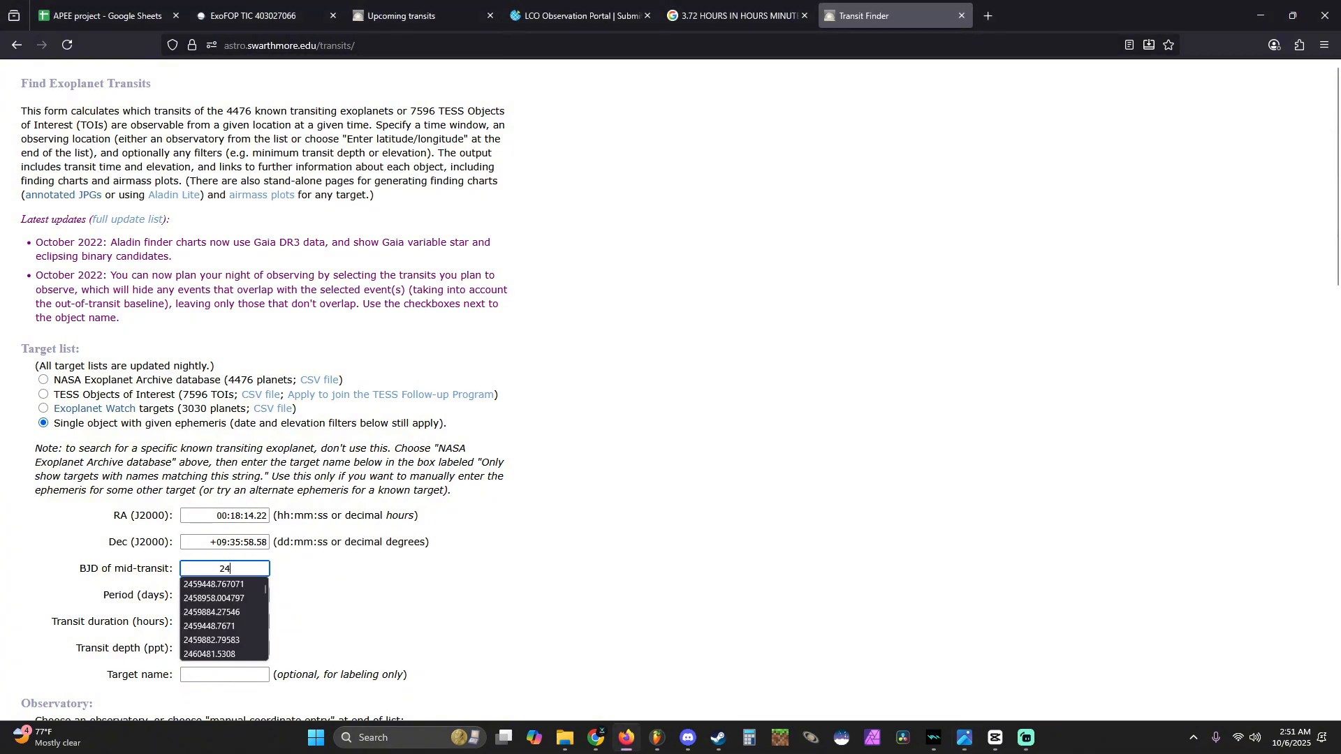
type("5944")
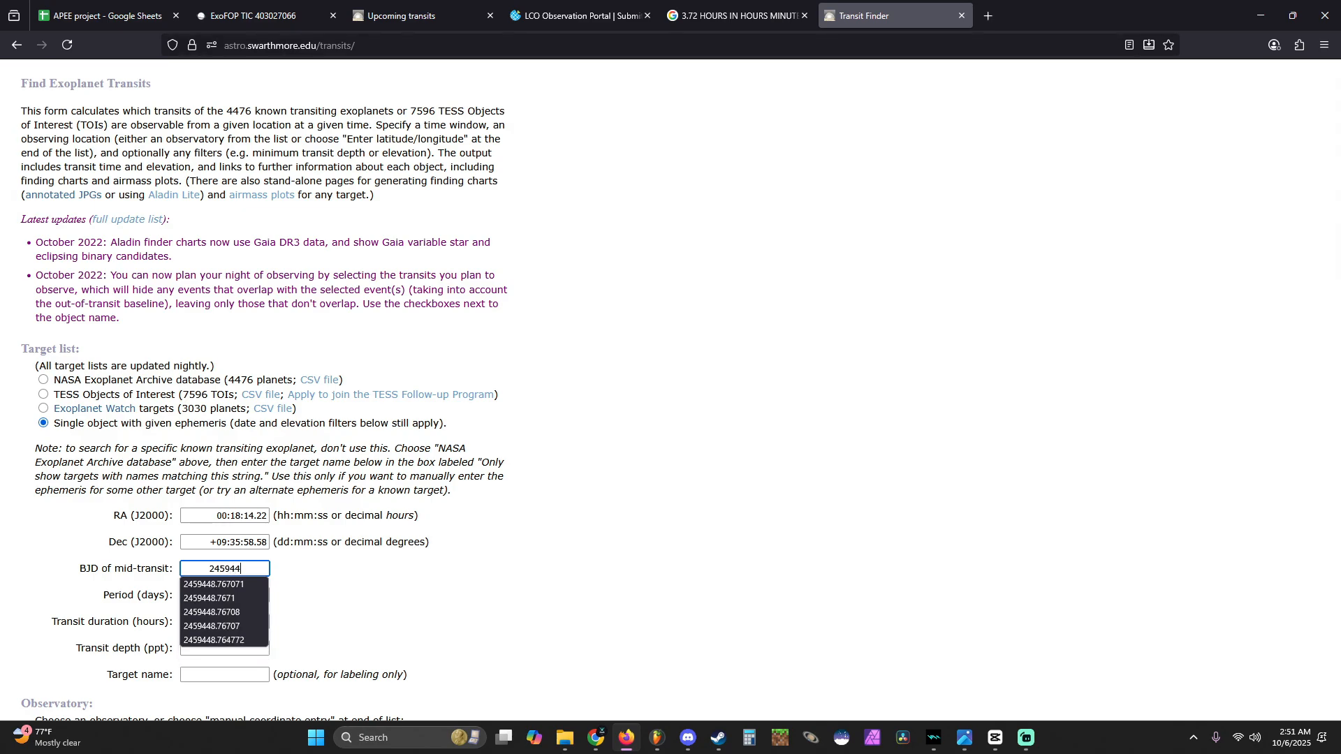
type("8.767")
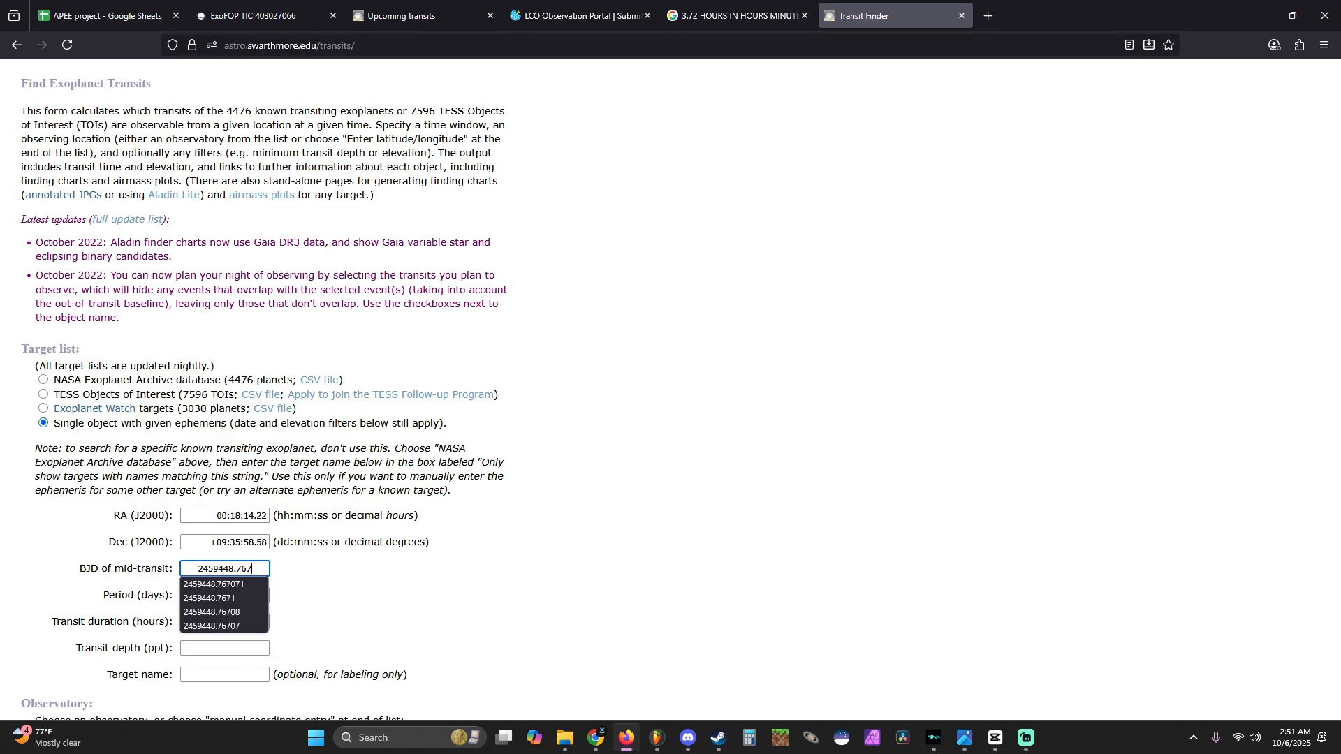
type("0")
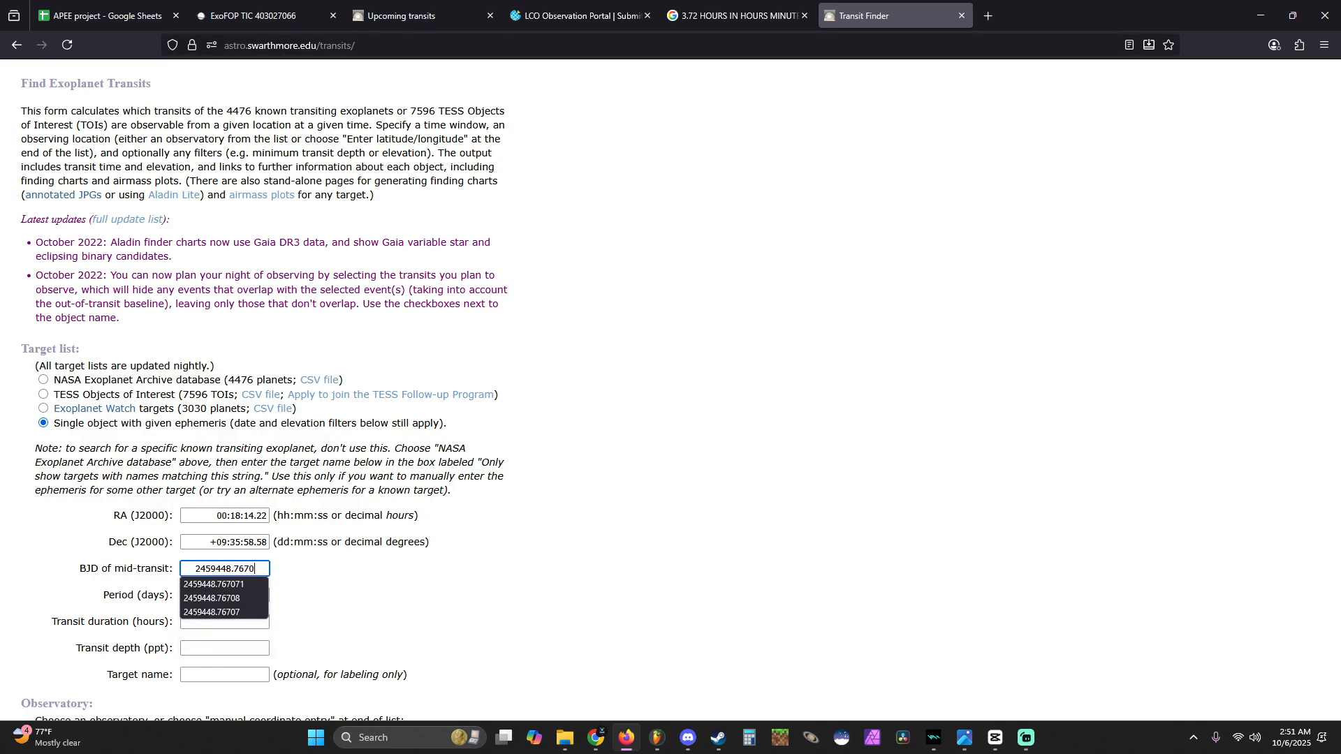
type("71")
- Set the period to 2.33 days and the transit duration to 3.72 hours
key("Tab")
type("2.33")
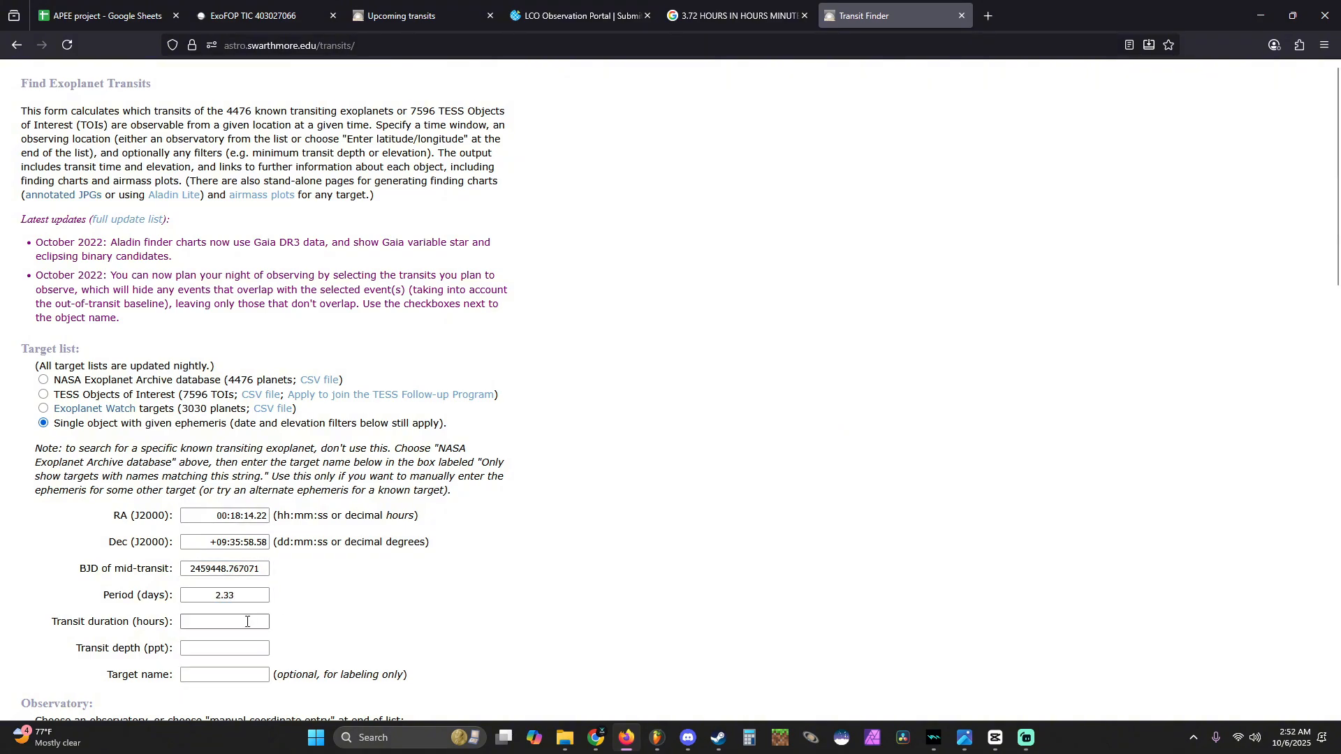
left_click(236, 622)
type("3.72")
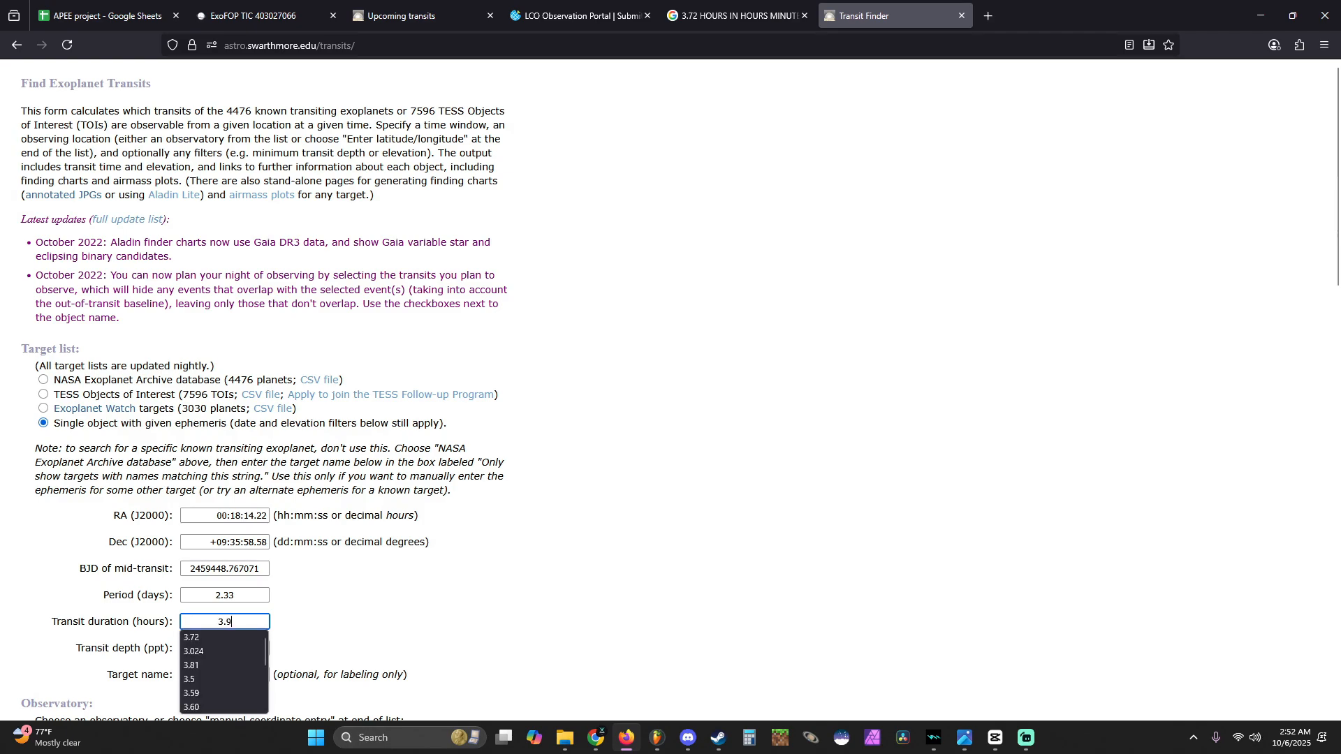
left_click(466, 546)
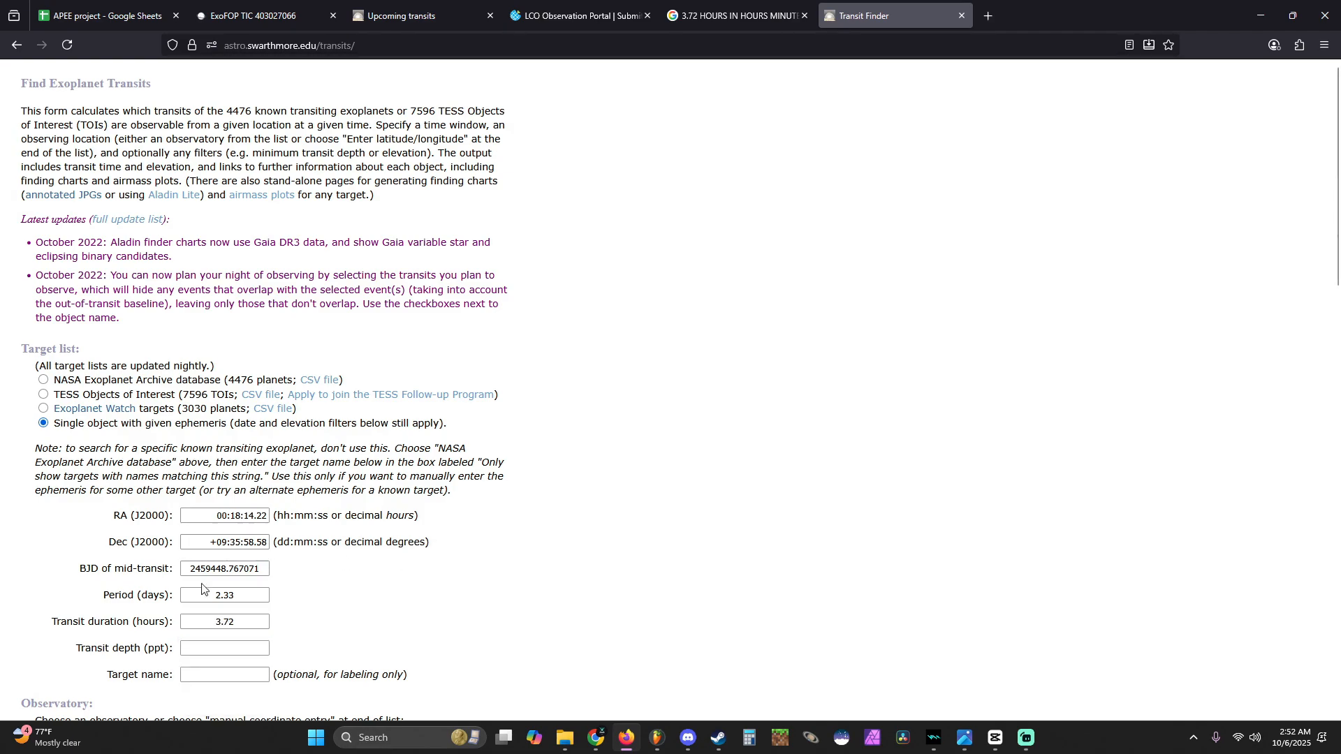
- Set the transit depth to 41.8 ppt
left_click(195, 644)
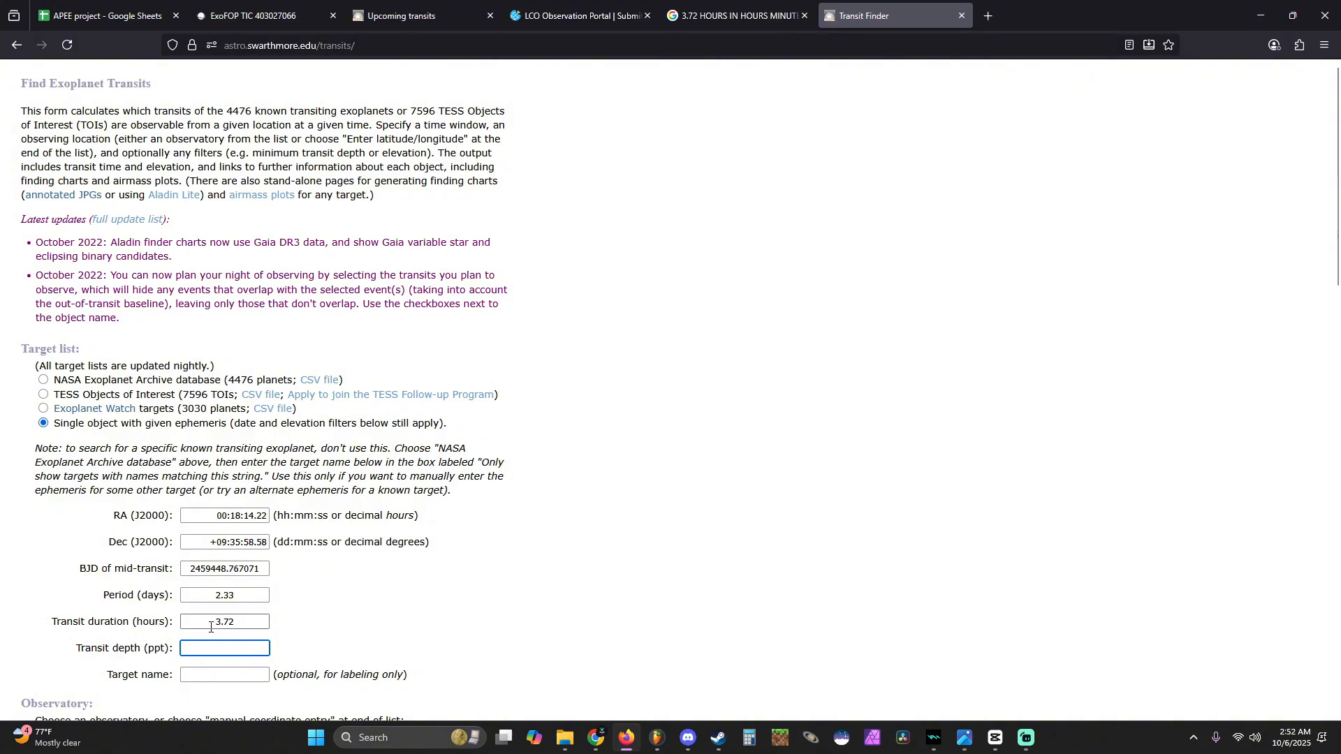
type("41.8")
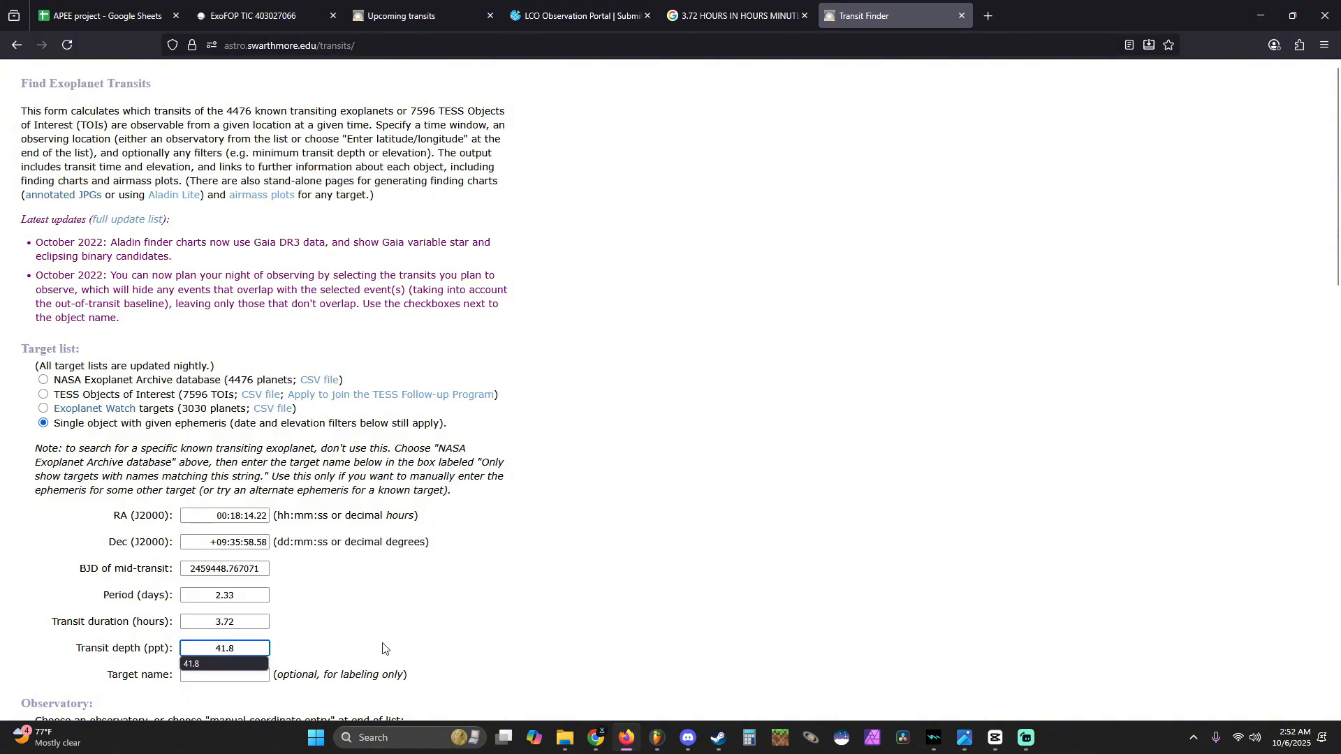
left_click(386, 642)
- Label the target as TIC 403027066 a in the target name field
key("Tab")
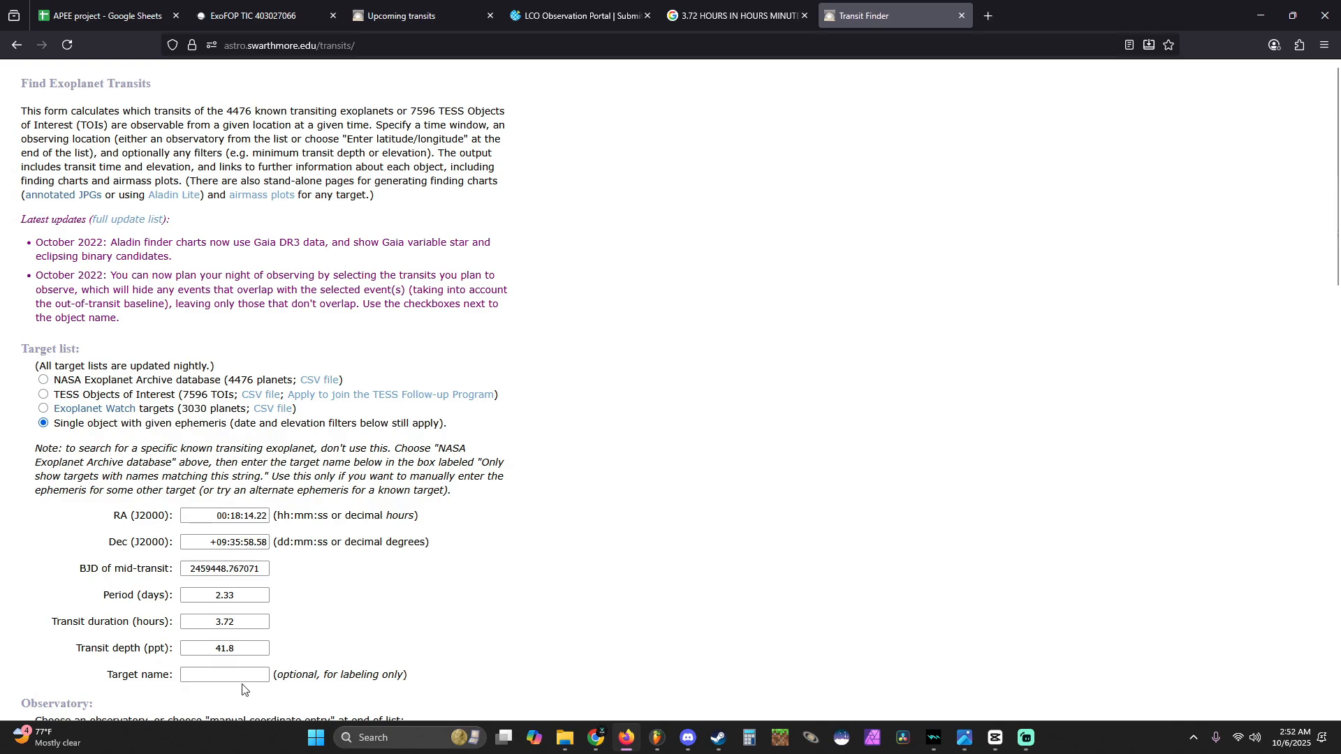
type("TIC 4030")
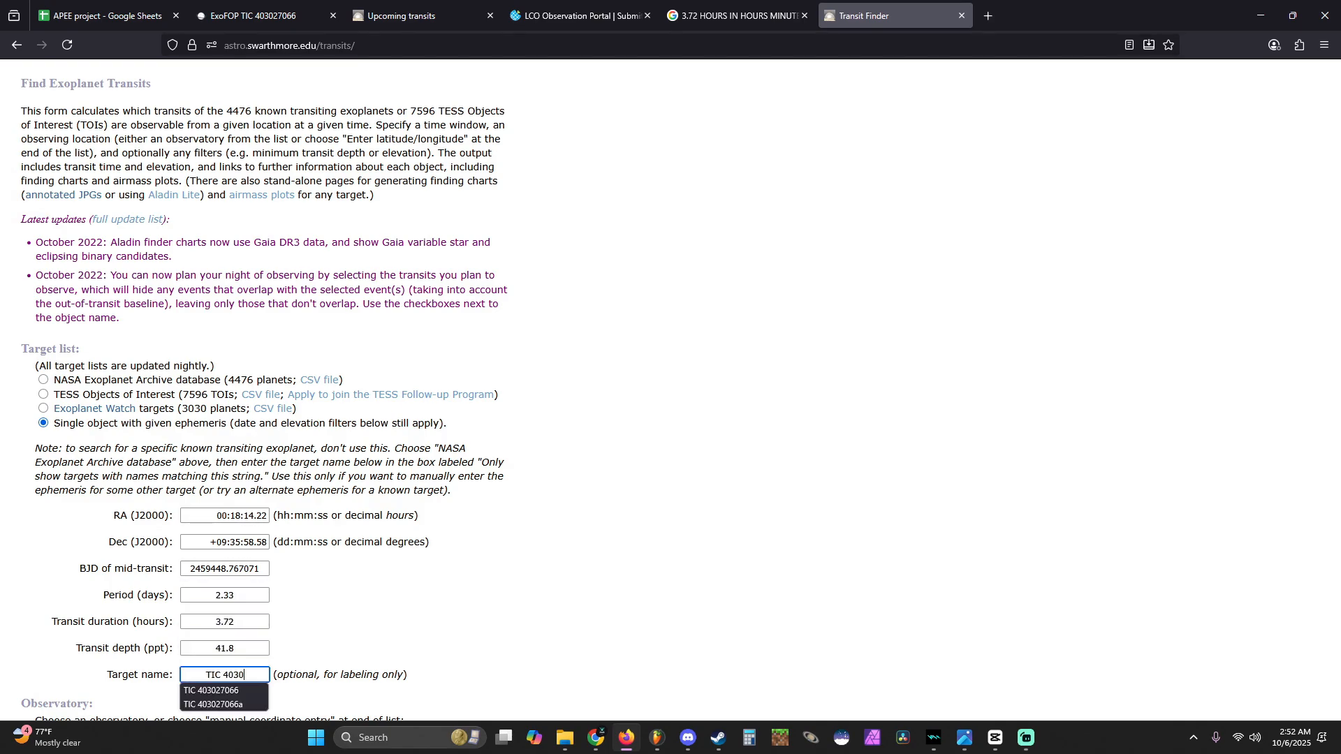
type("27066a")
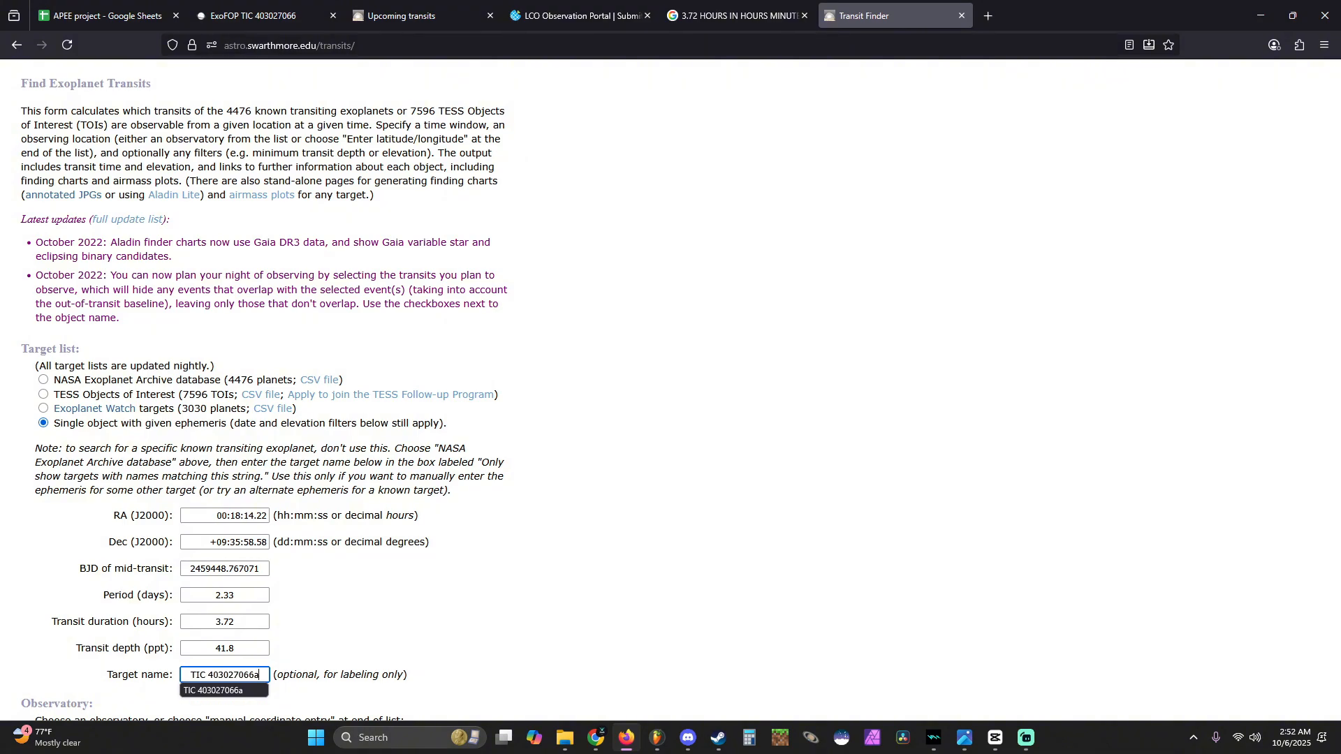
key("Left")
left_click(423, 609)
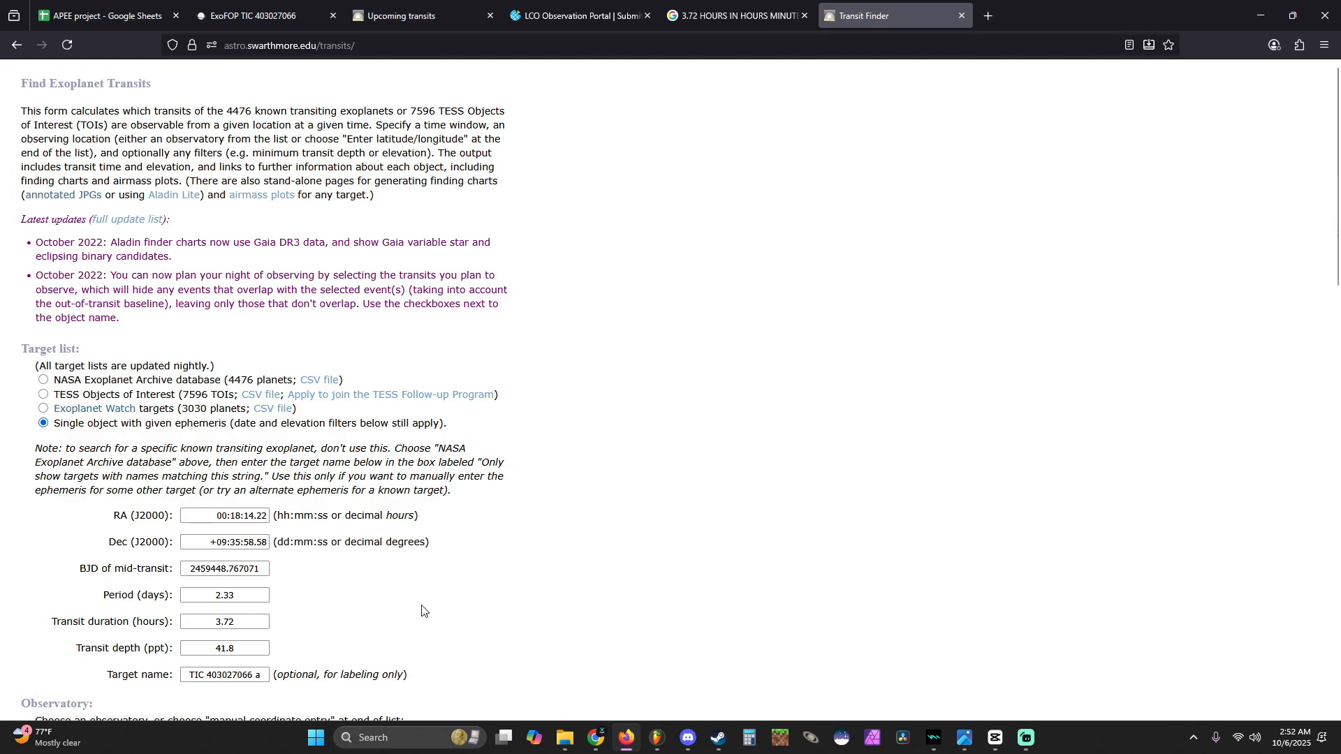
- Choose Roque de los Muchachos, La Palma as the observatory for the transit search
scroll(423, 610, "down", 2)
triple_click(264, 578)
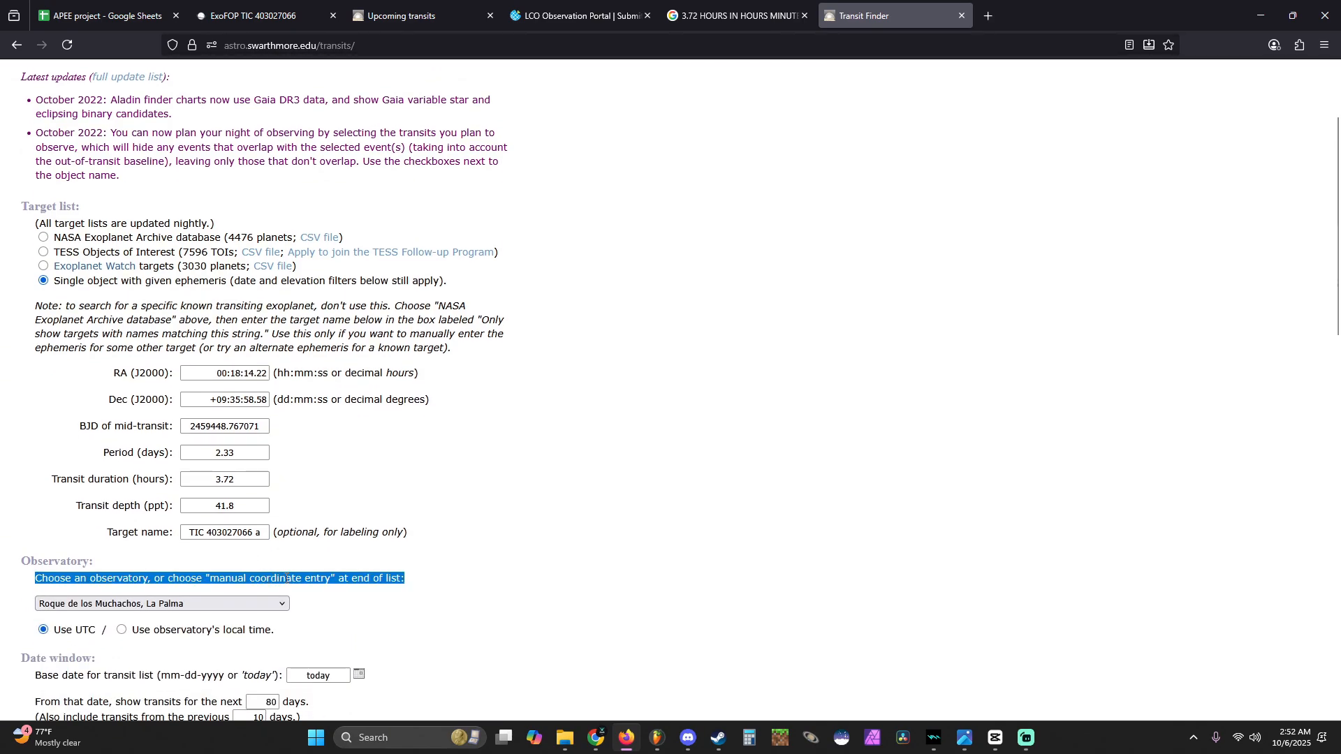
left_click(287, 578)
triple_click(283, 578)
left_click(283, 578)
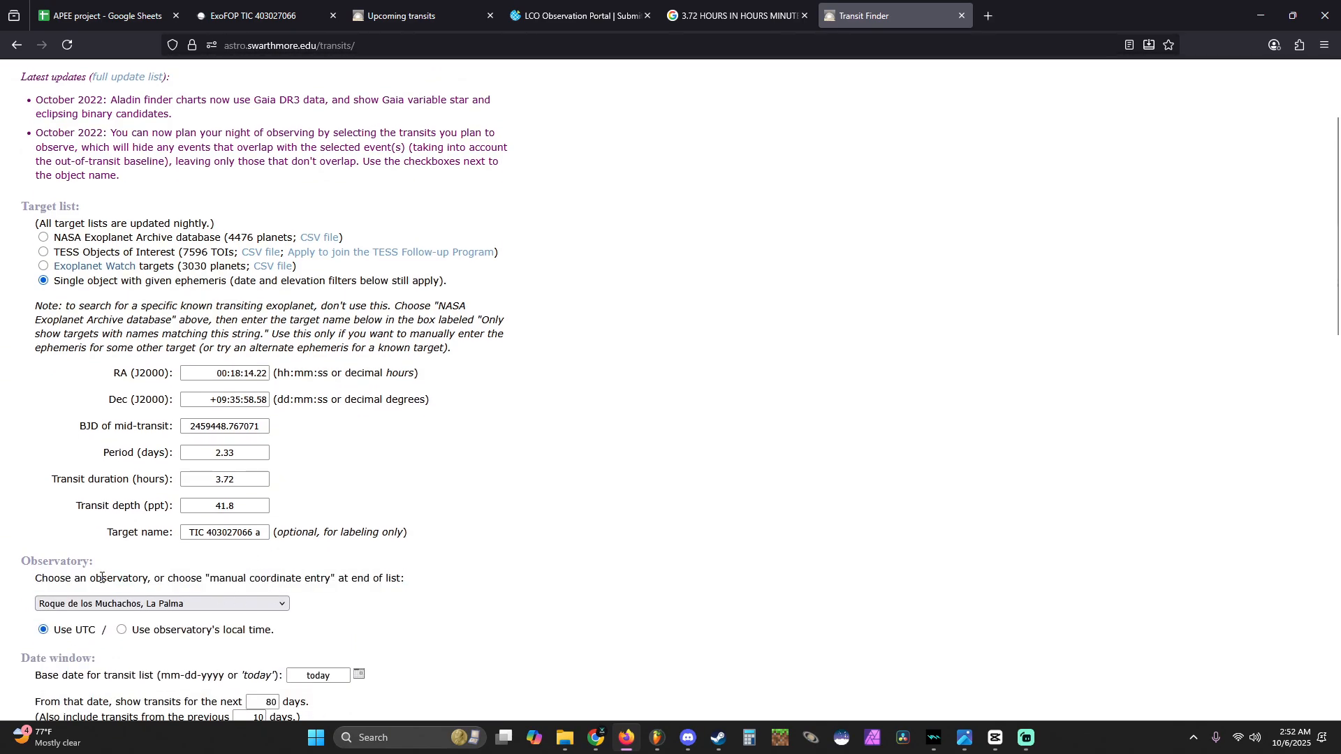
triple_click(111, 578)
left_click(106, 602)
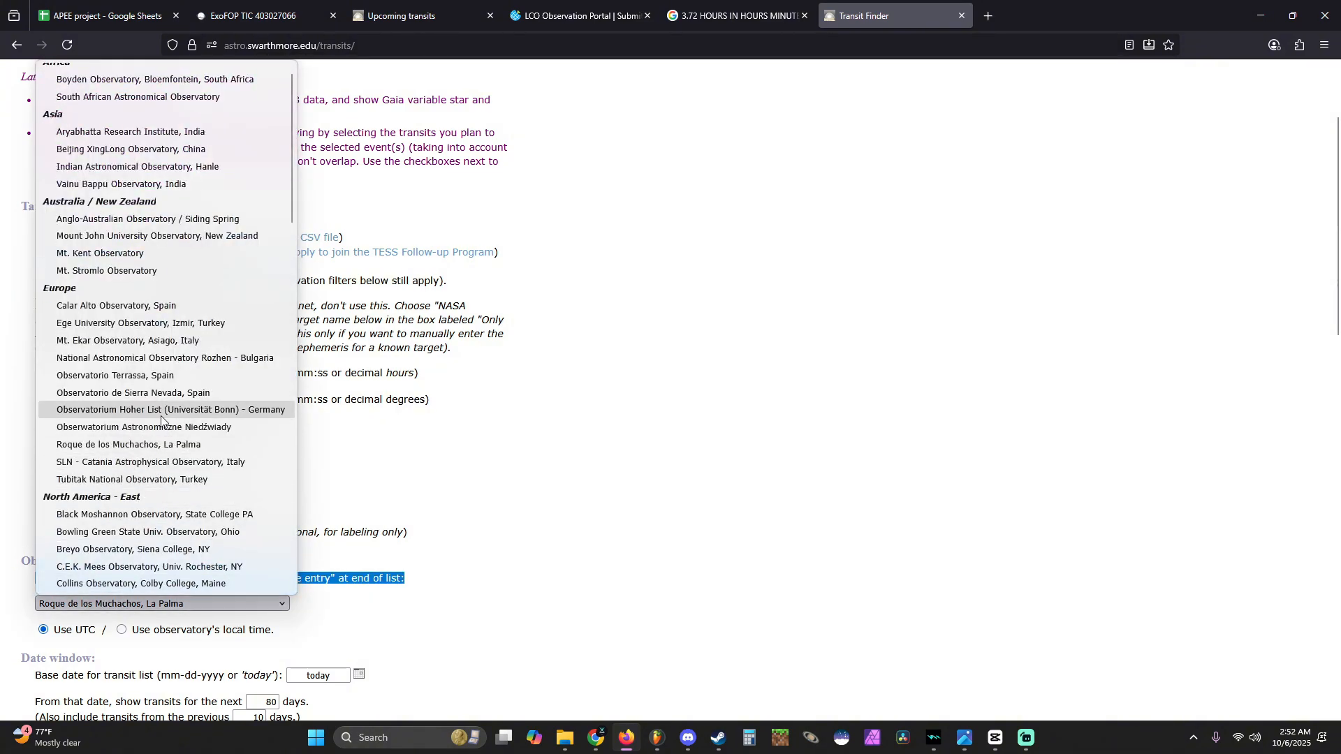
left_click(161, 443)
triple_click(218, 429)
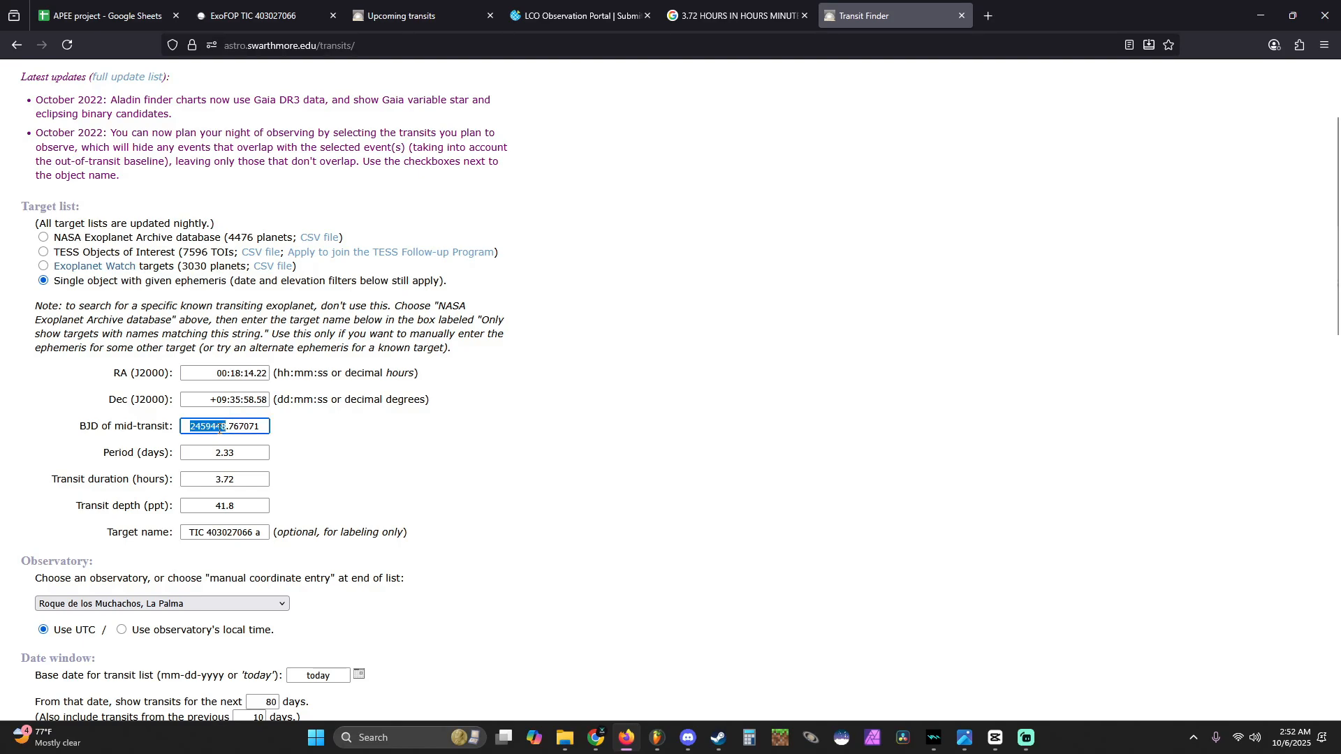
left_click(192, 596)
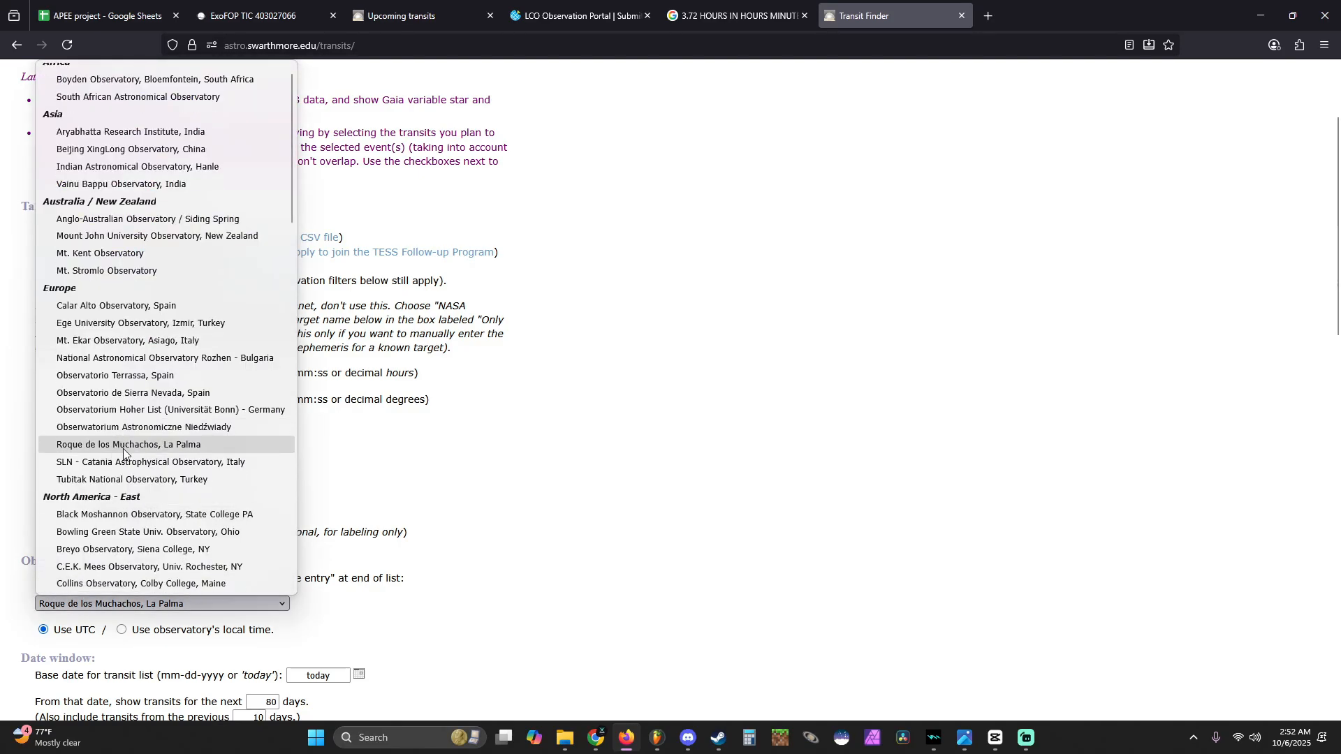
left_click(123, 445)
- Submit the transit search for TIC 403027066 a with the default date window and elevation constraints
scroll(136, 475, "down", 3)
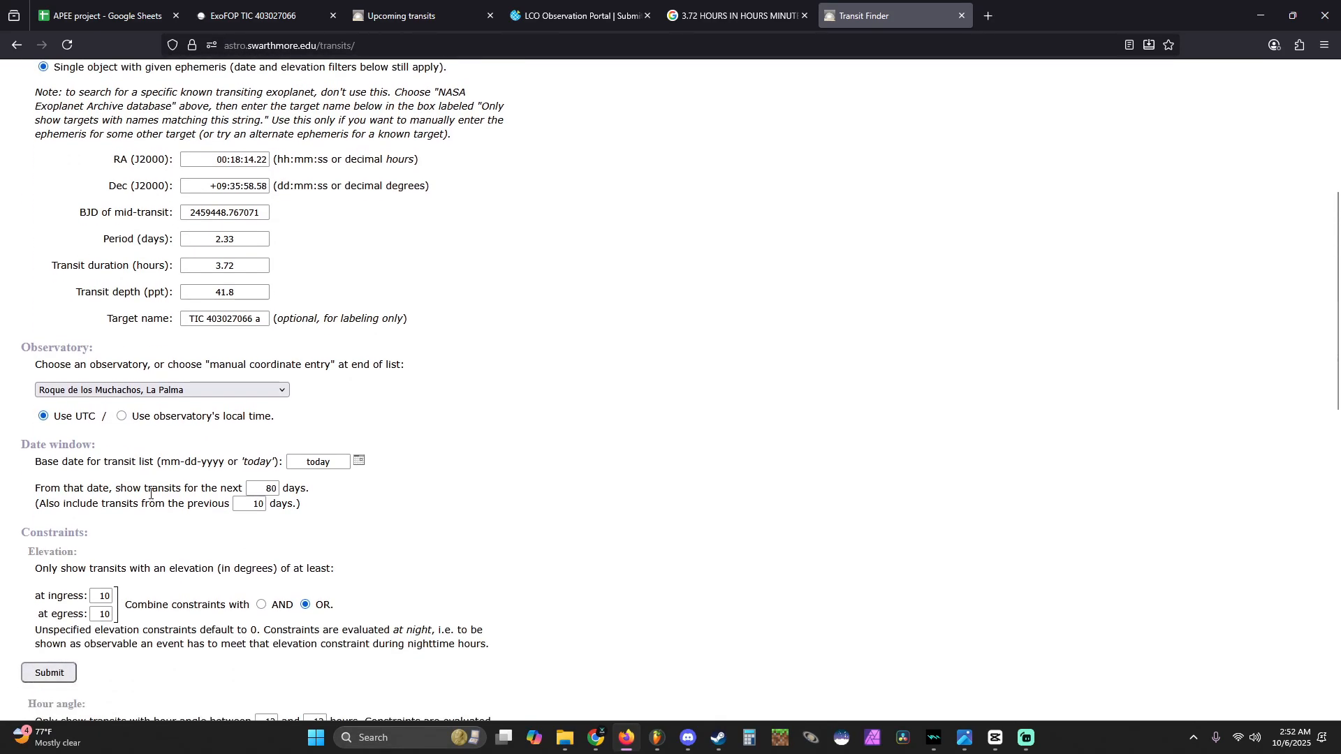
scroll(122, 543, "down", 1)
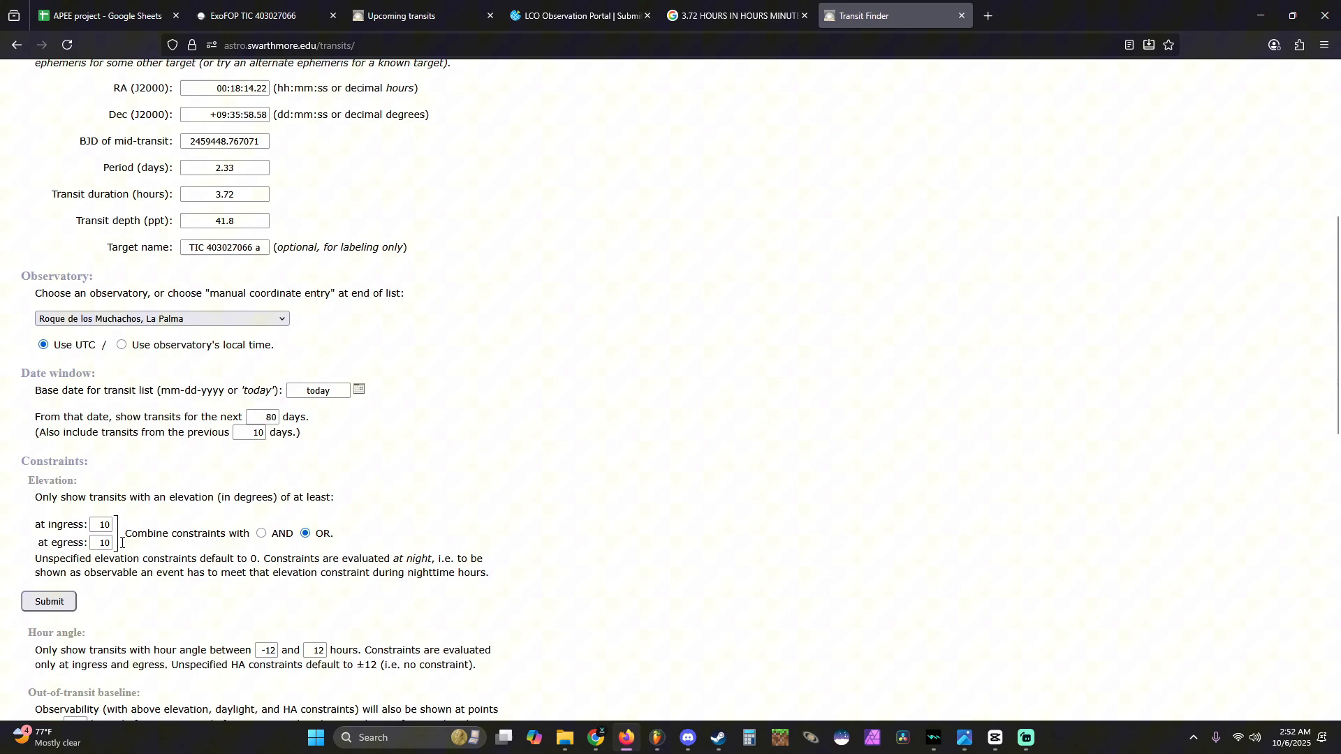
left_click(50, 602)
- Examine the upcoming October 2025 transits, comparing their dates, UTC times and observable percentages from La Palma
scroll(538, 364, "down", 5)
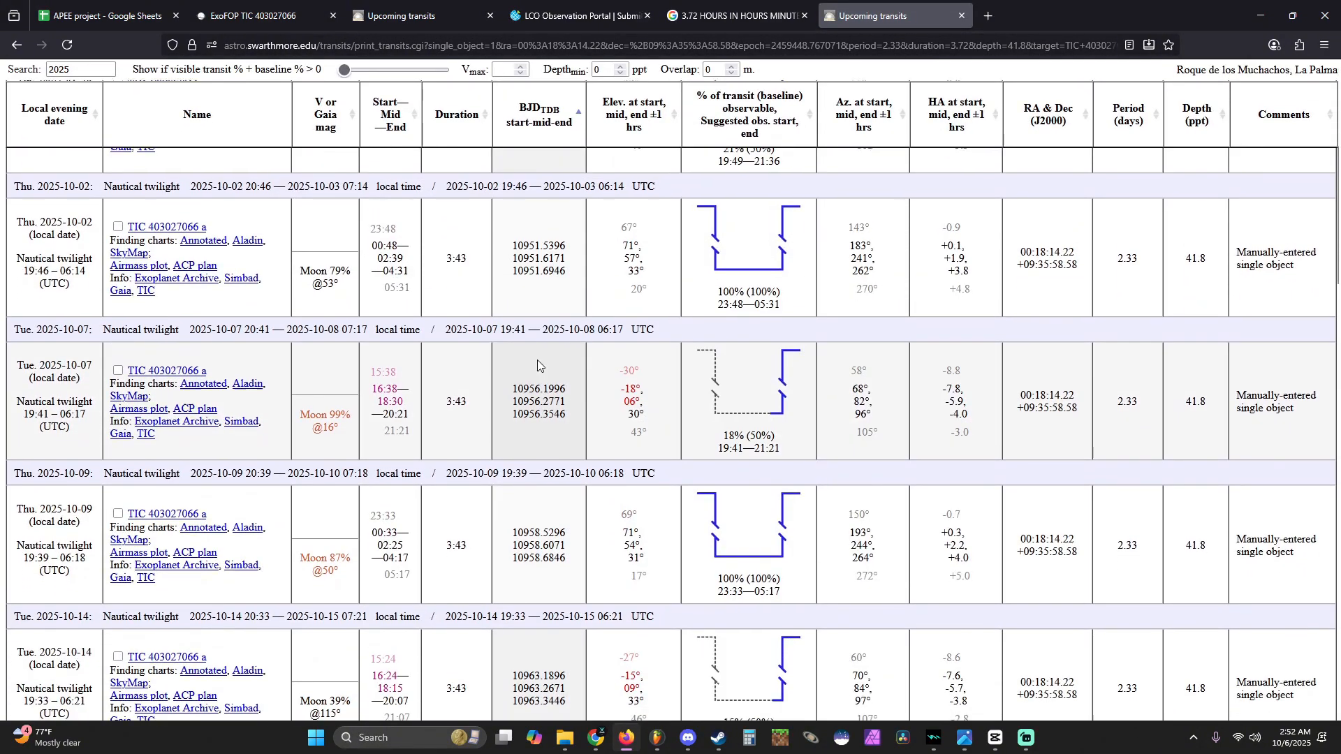
scroll(538, 358, "down", 2)
triple_click(514, 329)
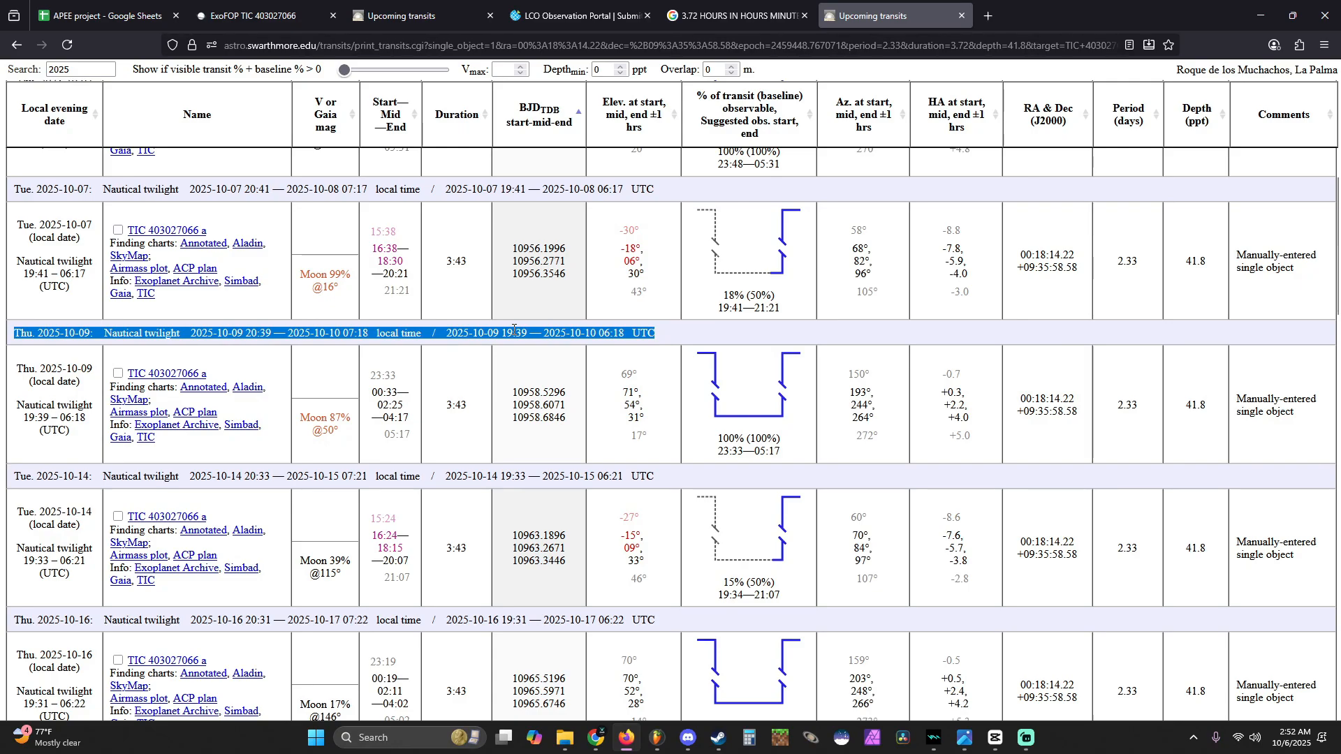
scroll(514, 330, "down", 3)
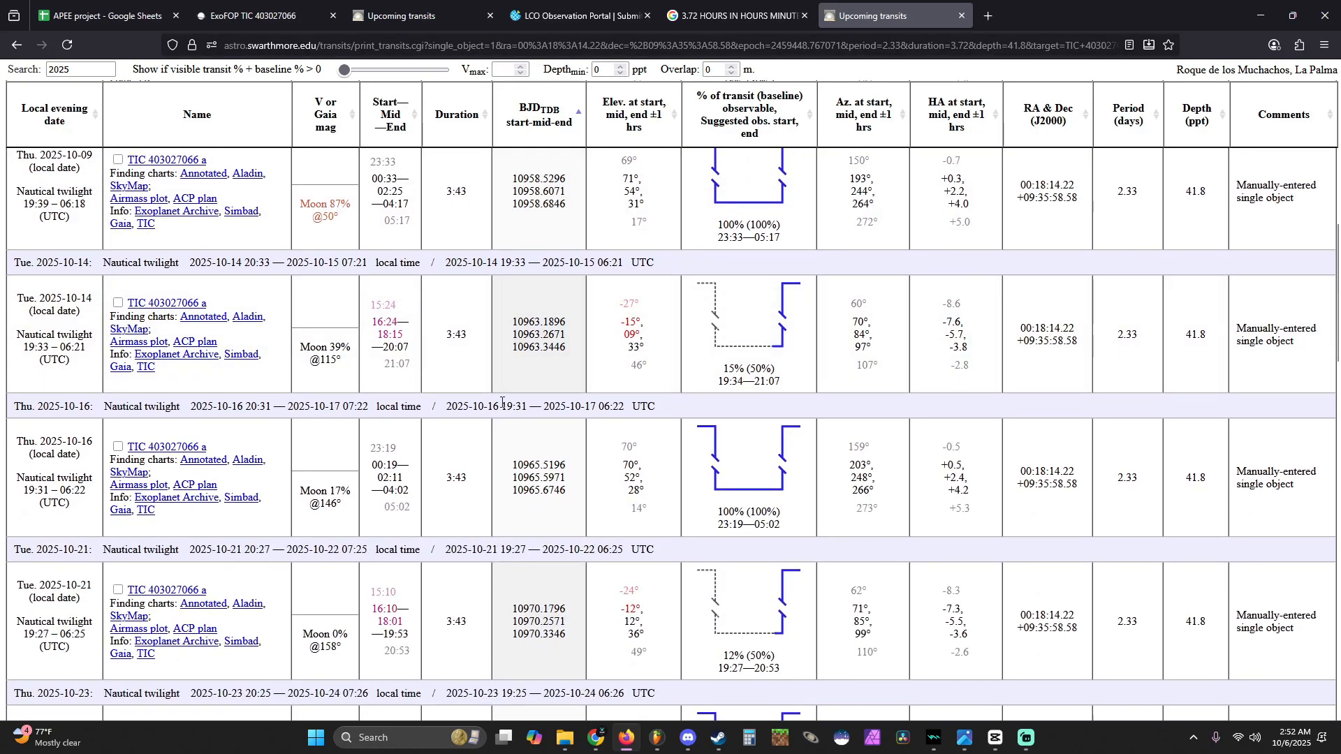
triple_click(502, 403)
scroll(502, 403, "down", 2)
left_click(495, 550)
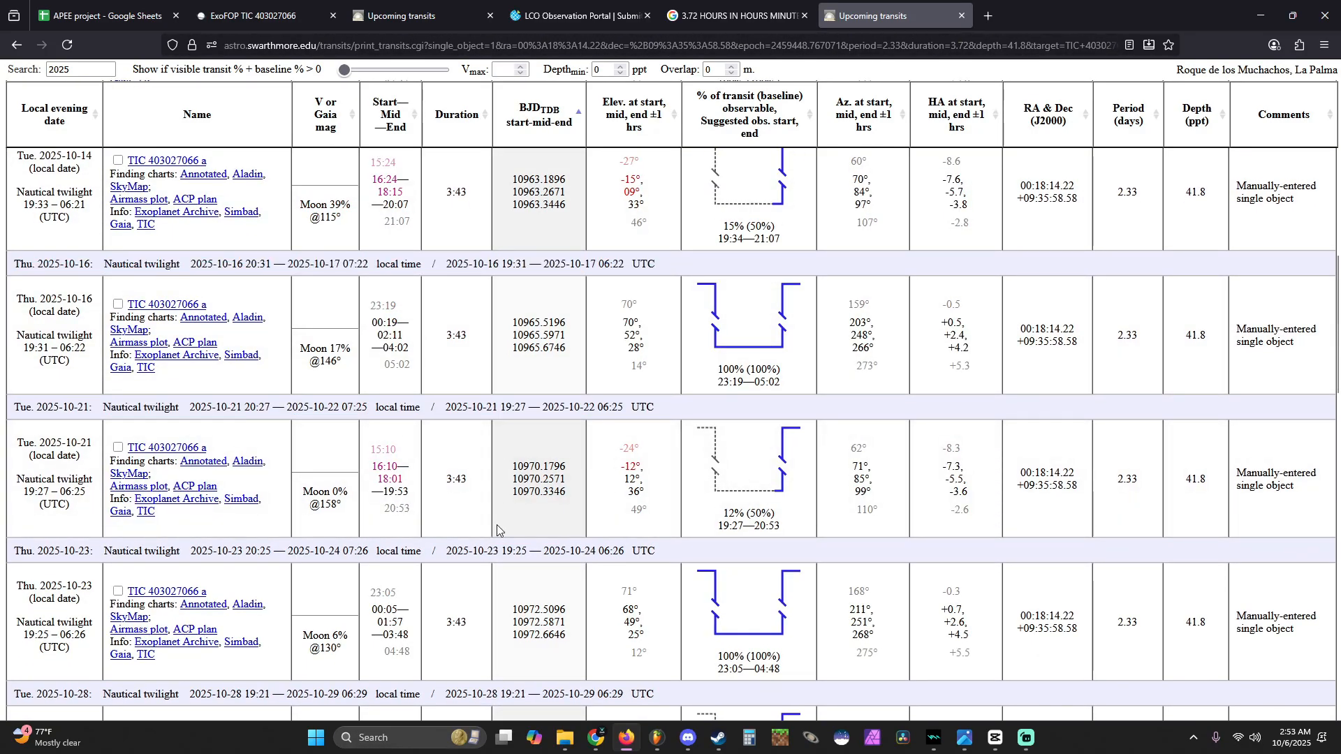
triple_click(543, 409)
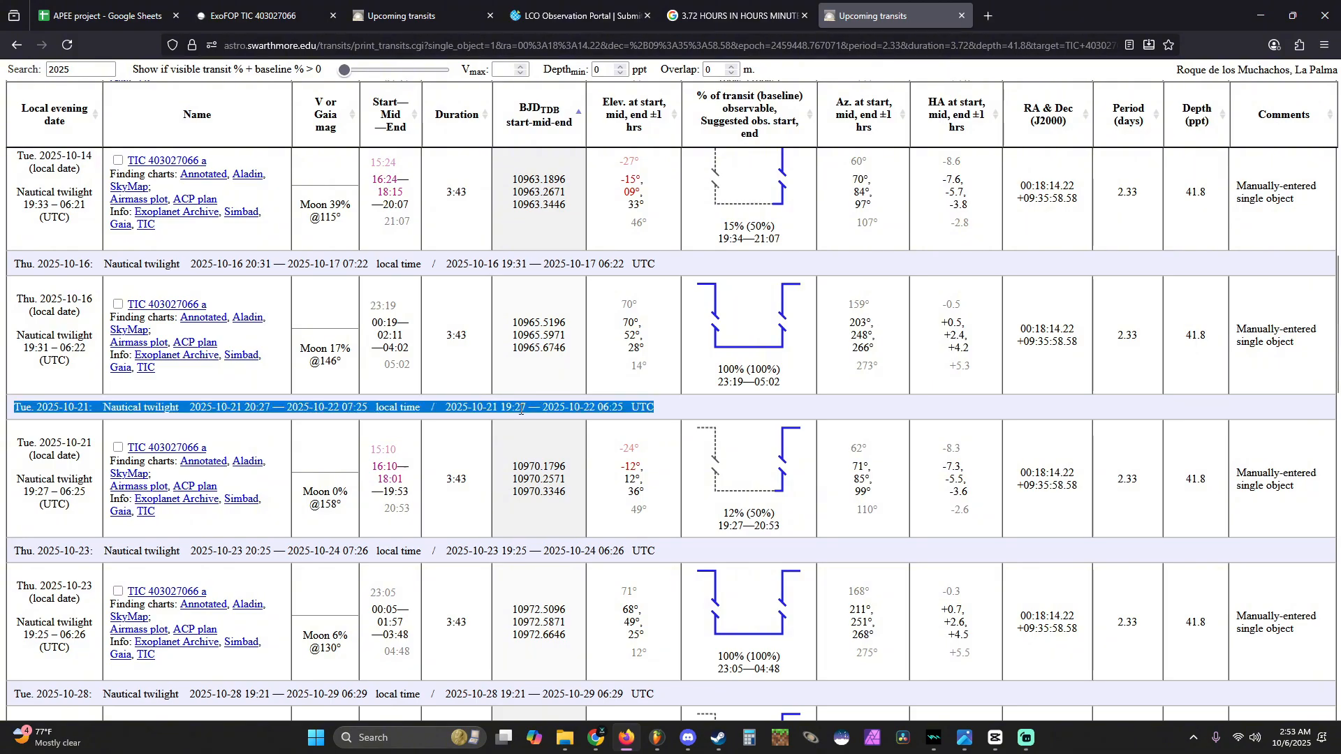
left_click(444, 402)
scroll(440, 405, "up", 4)
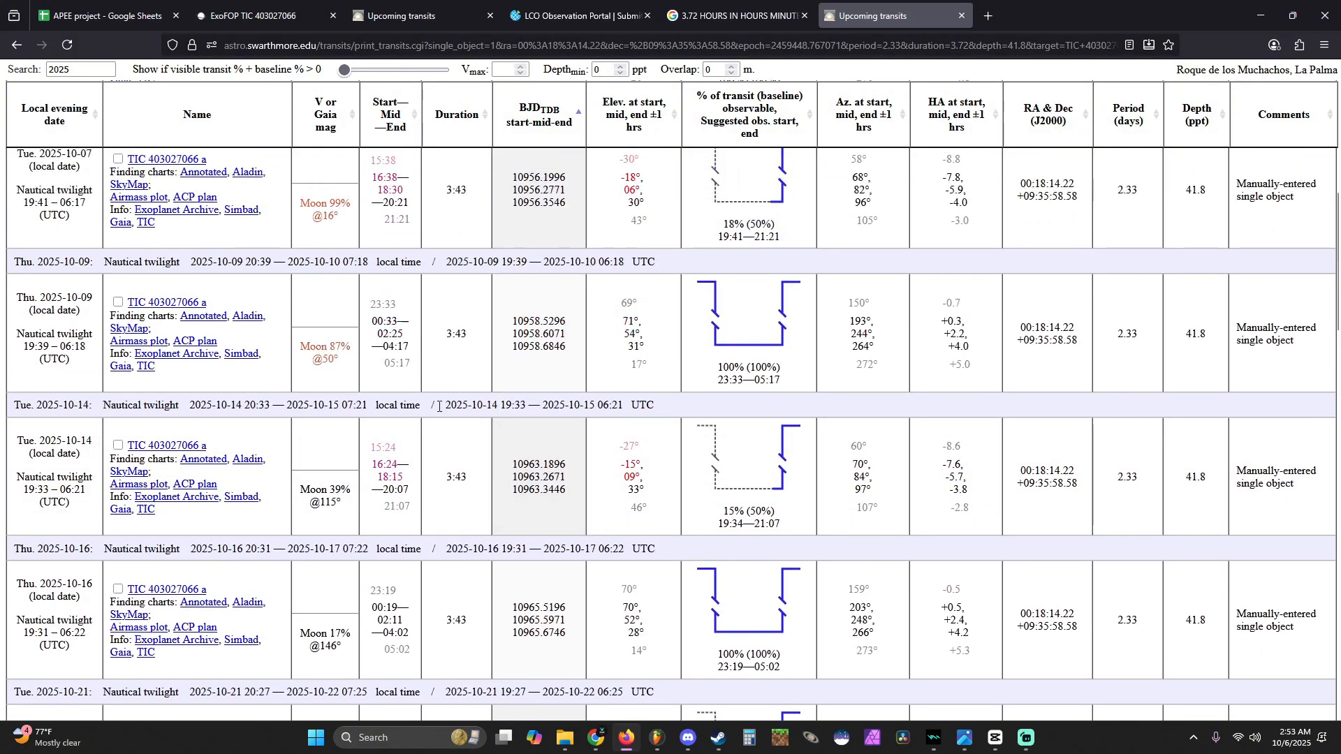
triple_click(439, 407)
scroll(438, 406, "up", 6)
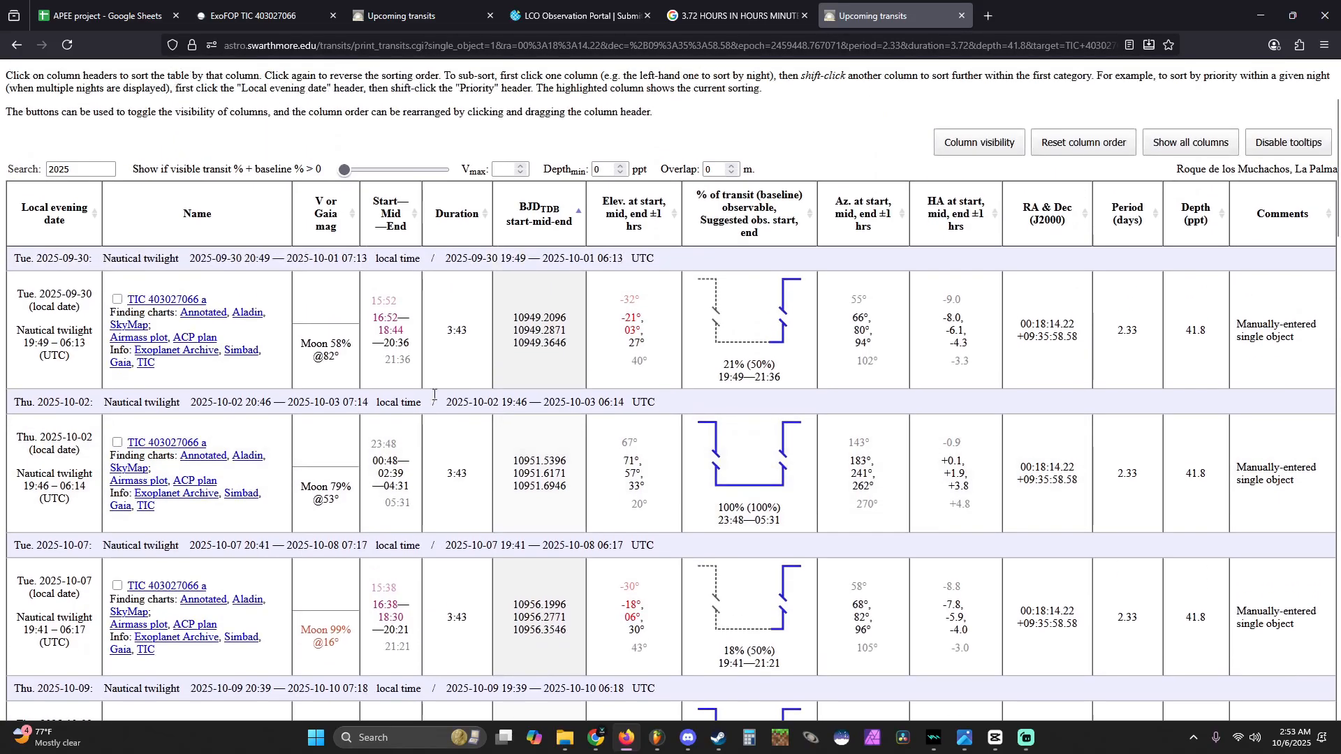
triple_click(387, 259)
scroll(381, 272, "down", 3)
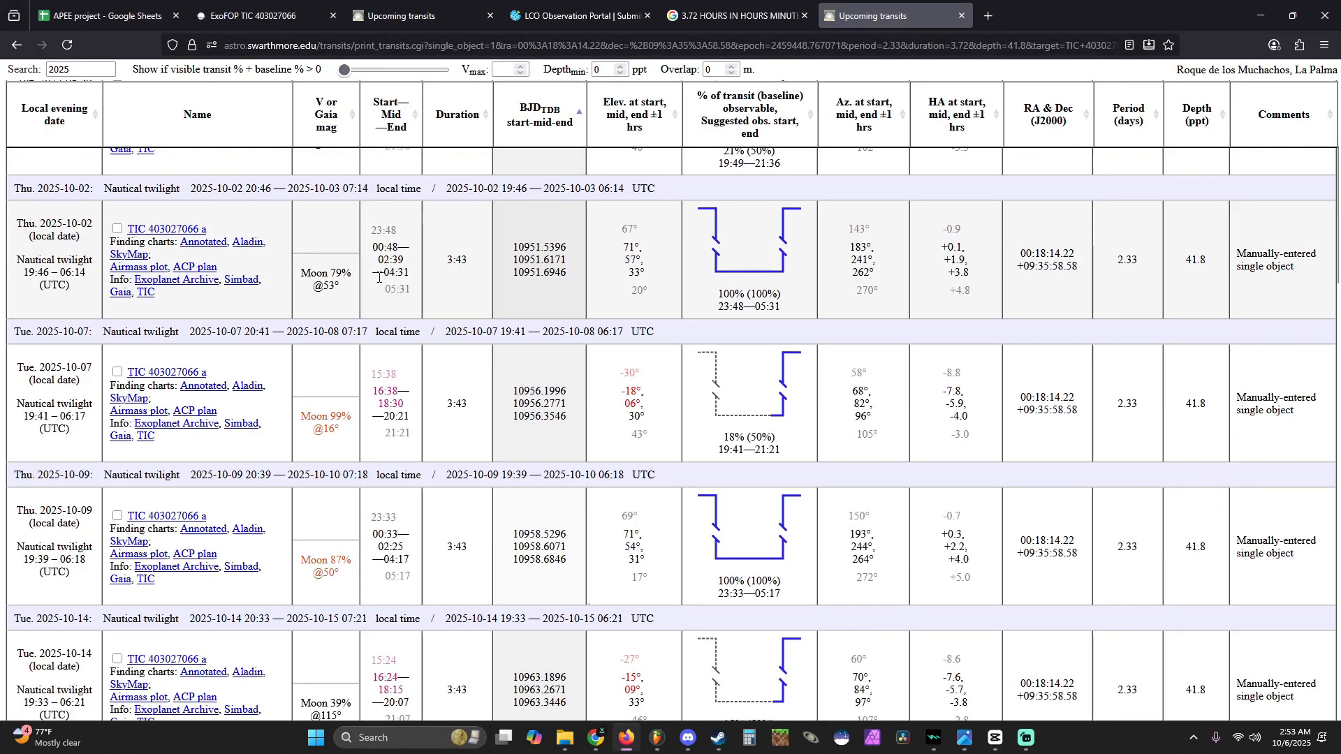
mouse_move(378, 277)
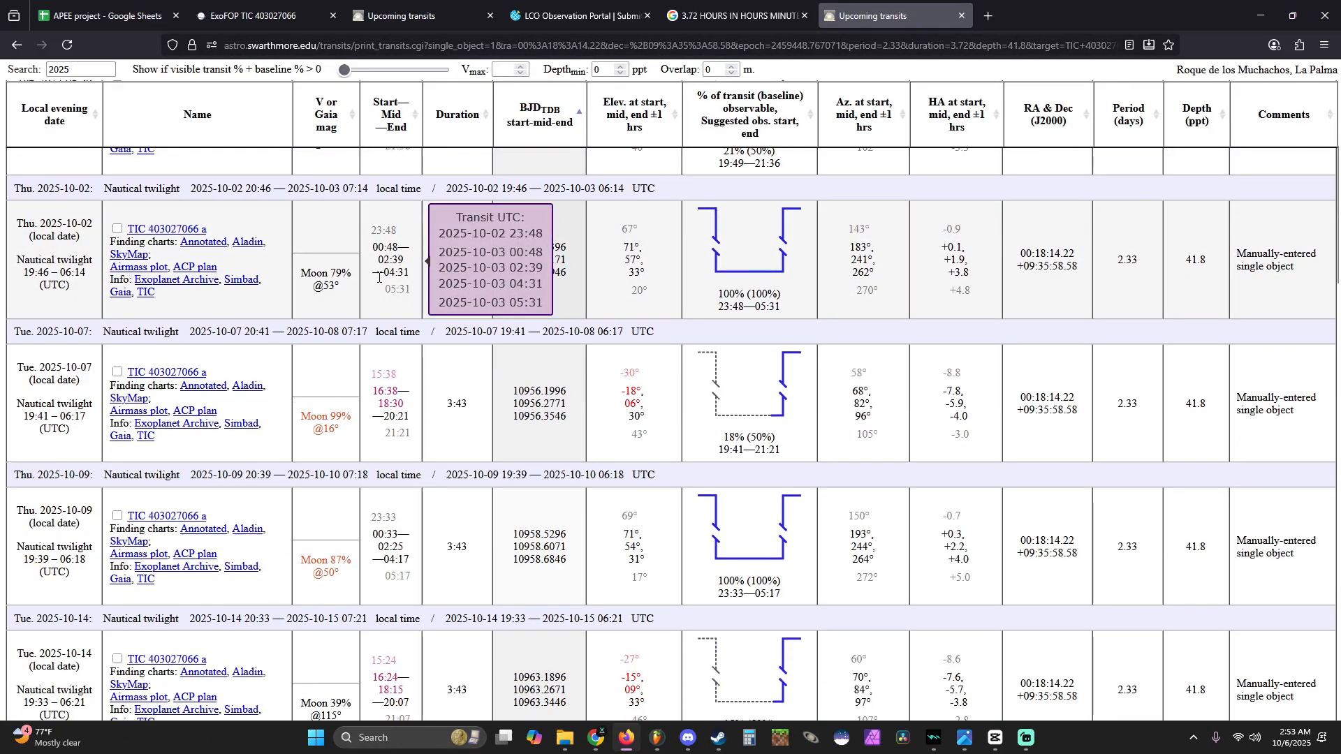
scroll(439, 334, "down", 6)
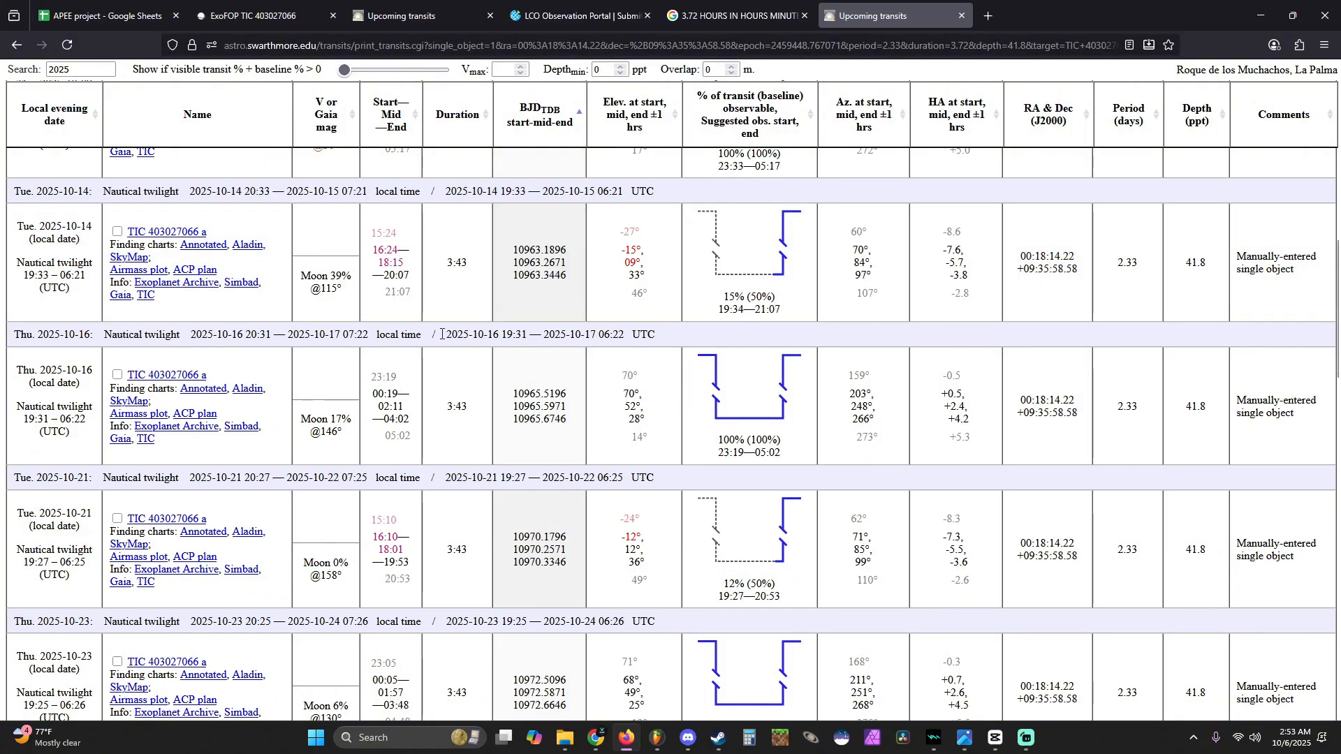
scroll(451, 332, "down", 1)
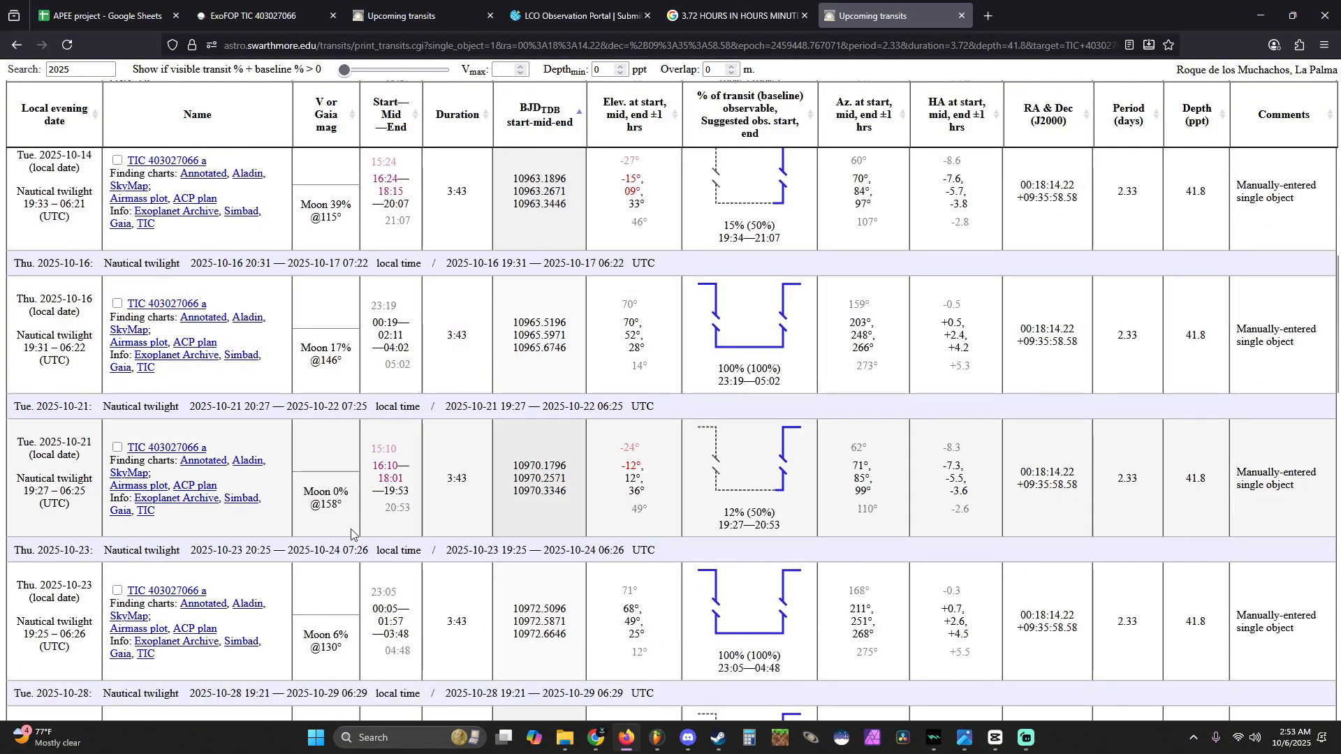
- Check the start time of the 2025-10-23 transit and open its ACP plan
triple_click(342, 547)
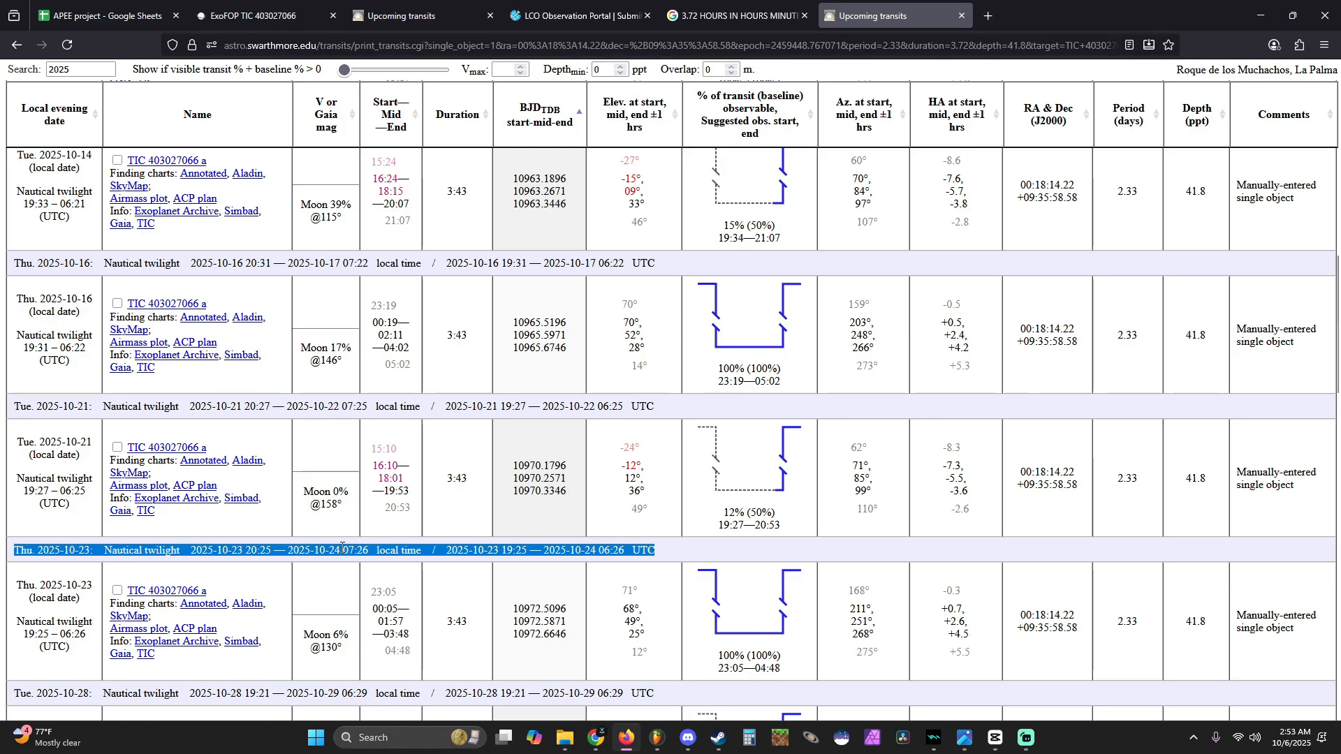
scroll(354, 494, "down", 1)
left_click_drag(370, 521, 398, 525)
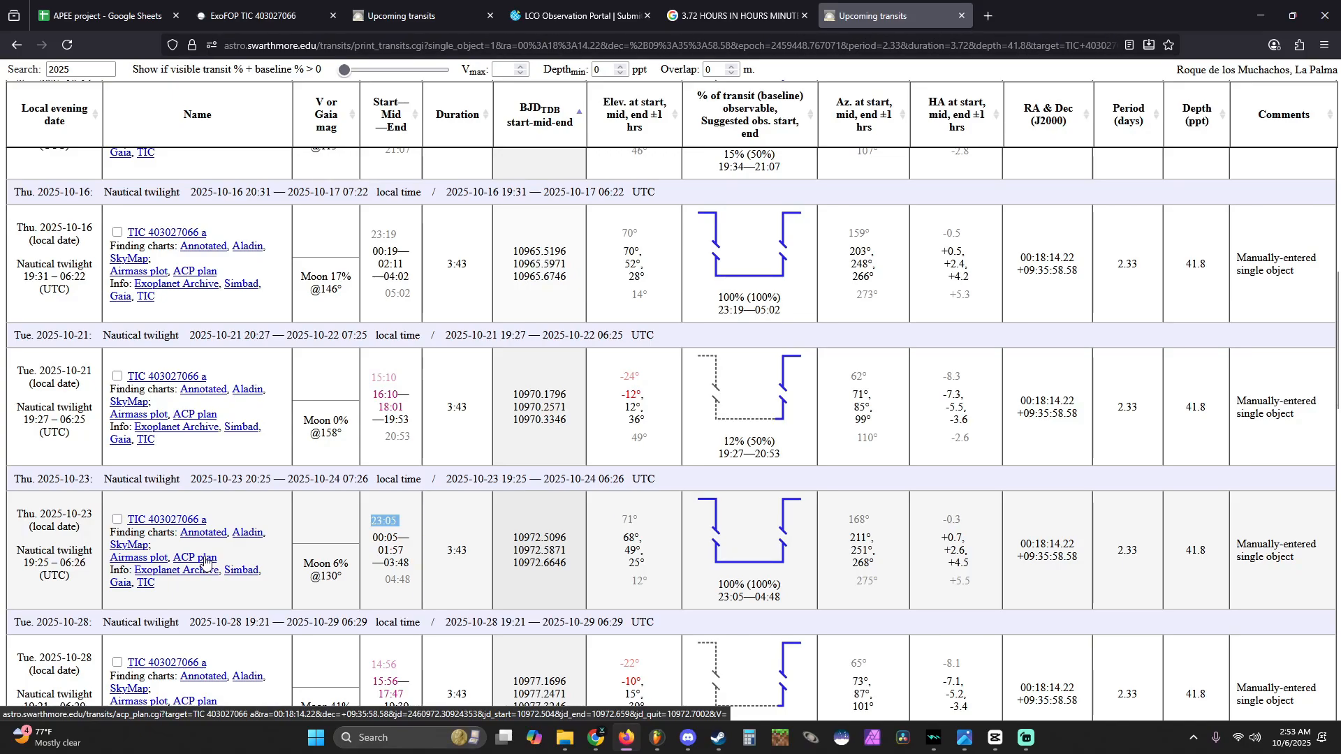
left_click(206, 560)
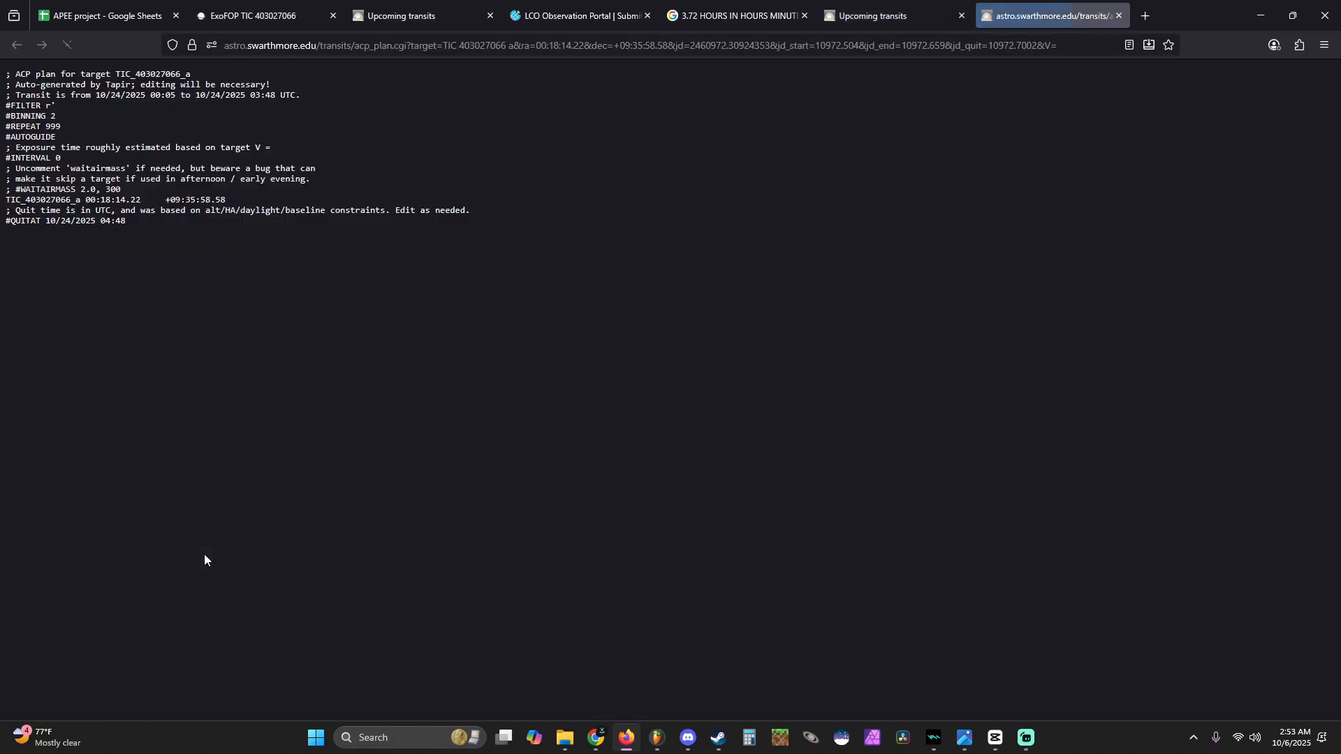
- Read the transit's UTC start and end dates and times in the ACP plan
triple_click(117, 95)
left_click(118, 95)
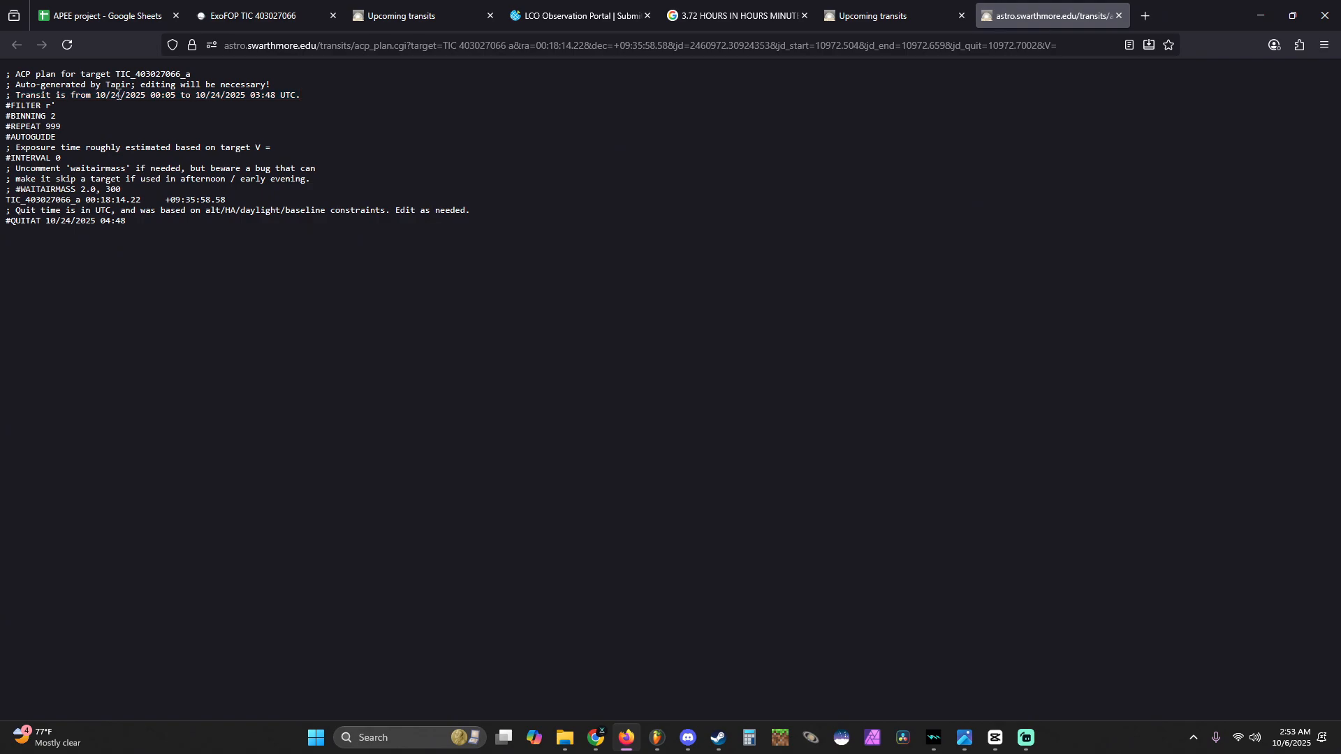
left_click_drag(155, 94, 273, 91)
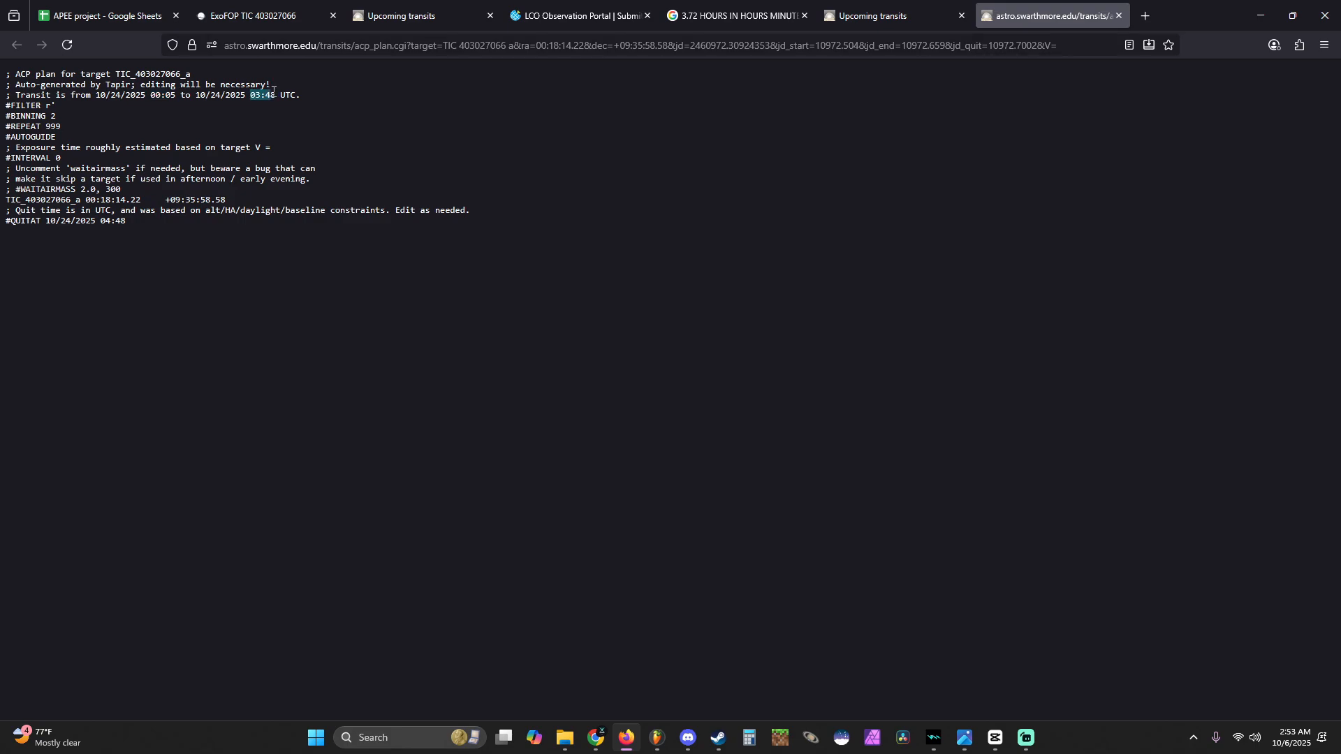
triple_click(106, 95)
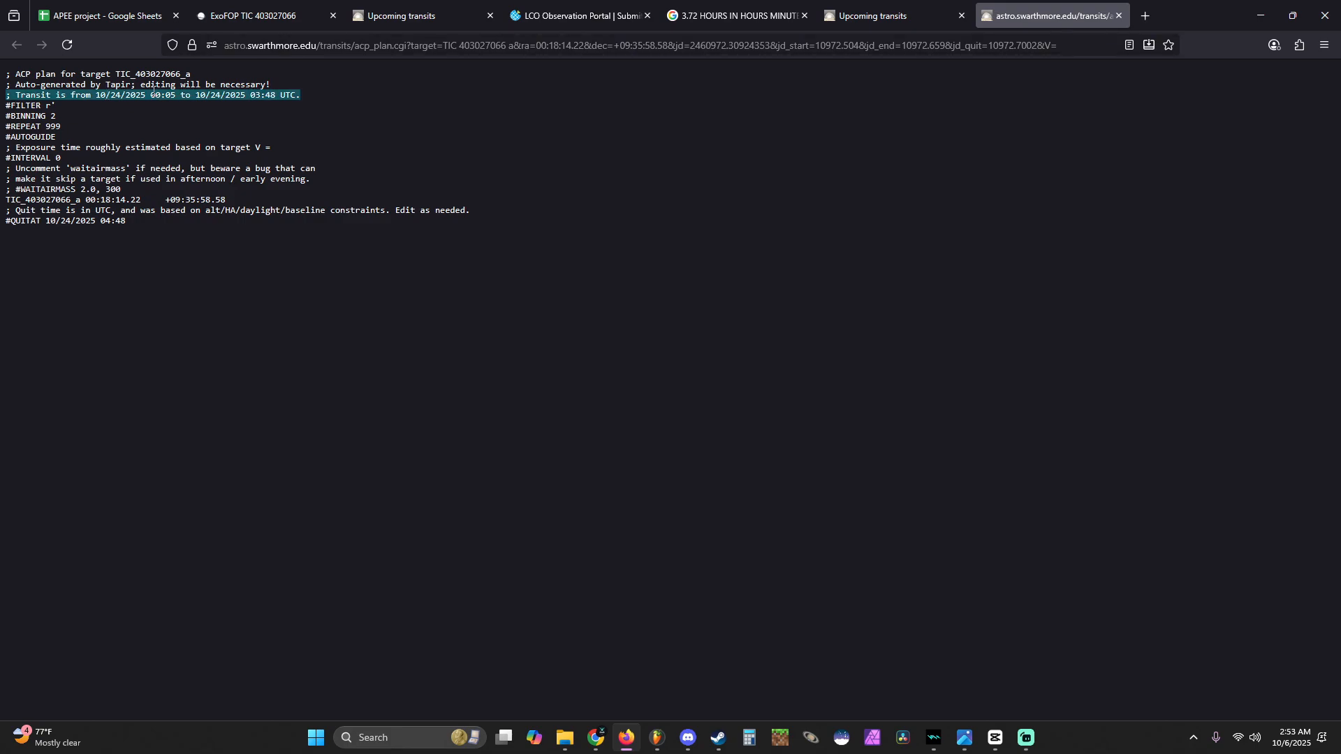
left_click_drag(151, 95, 172, 94)
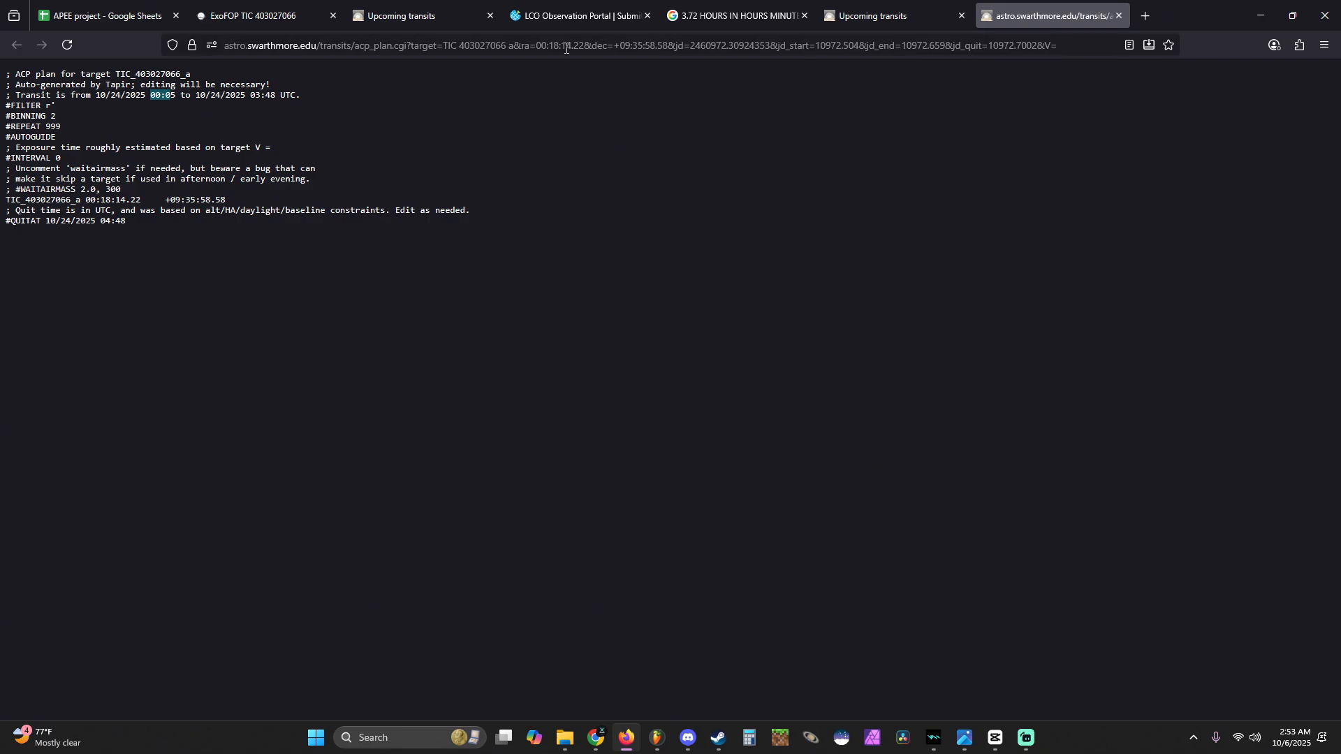
- In the LCO Observation Portal, start a new observation request named "TIC 403027066 (Schedule Tutorial)" under the Project: Eyes In the Skies proposal
left_click(579, 15)
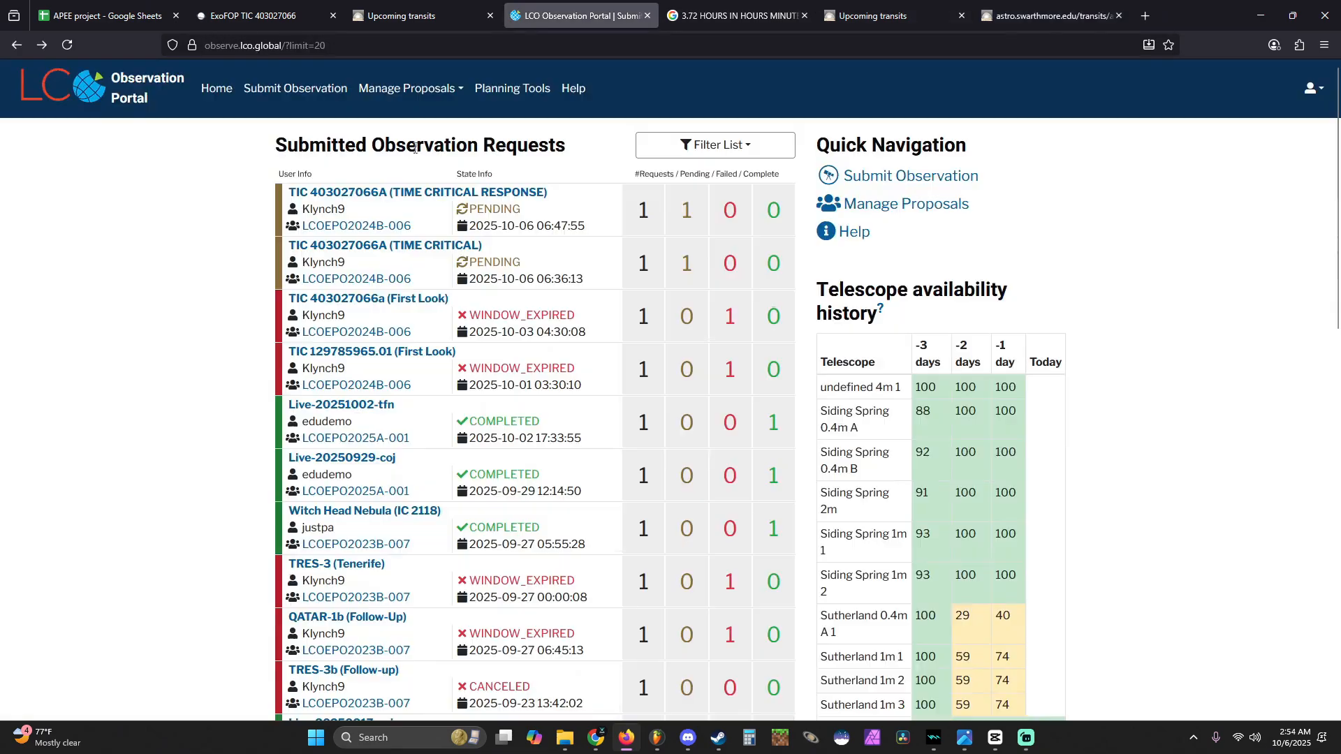
left_click(274, 98)
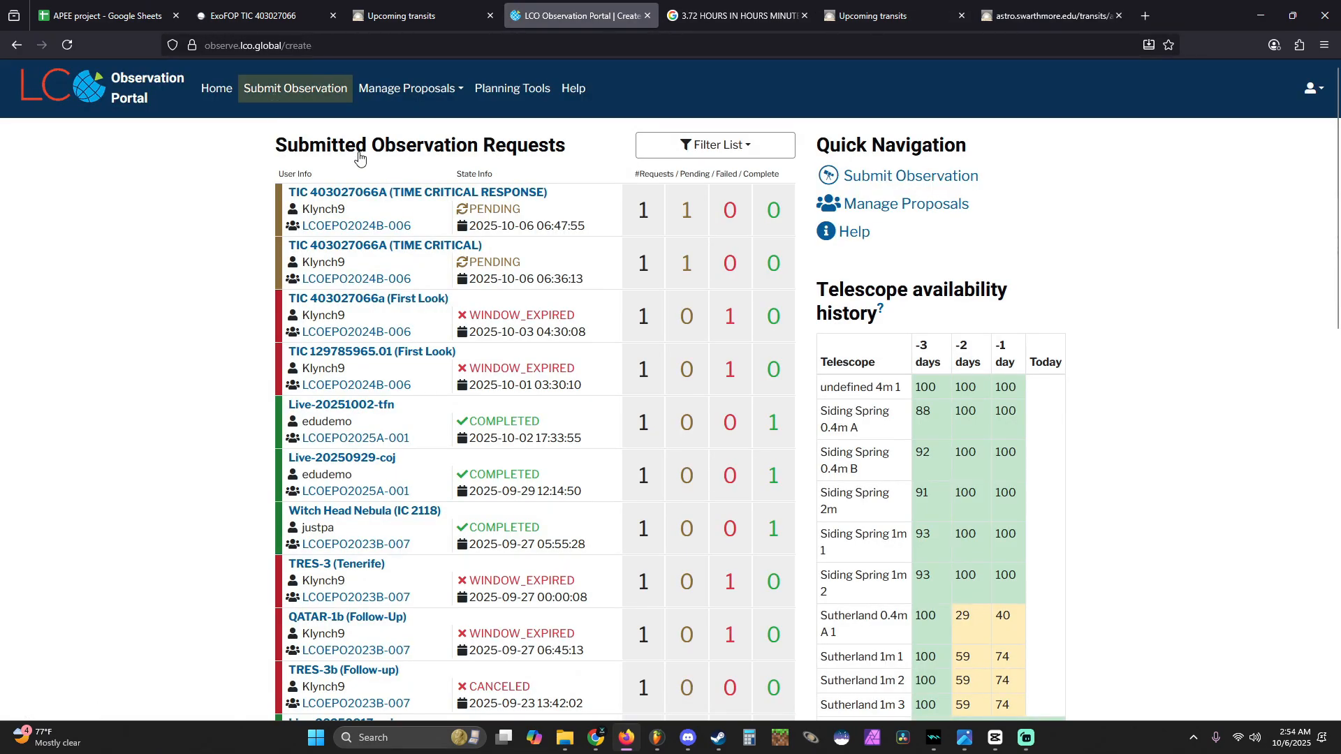
type("TIC 403027")
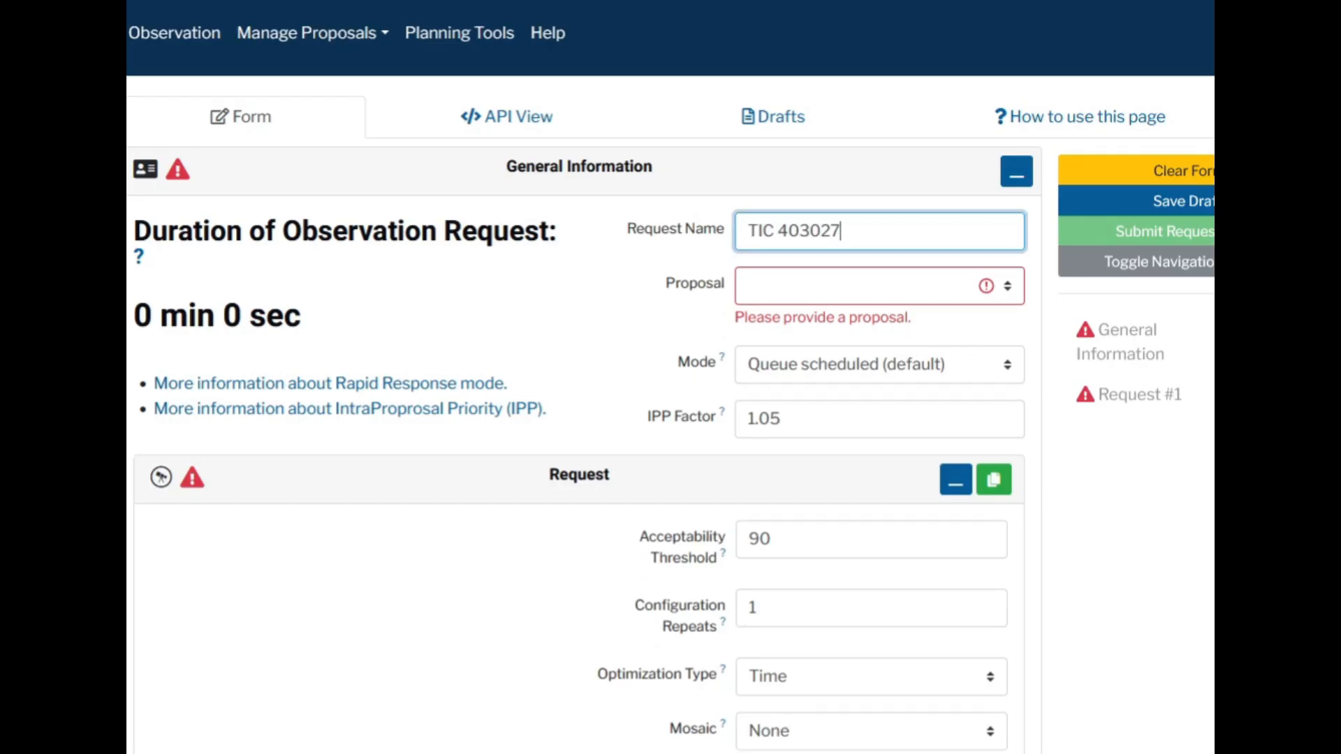
type("066 (Schedule Tut")
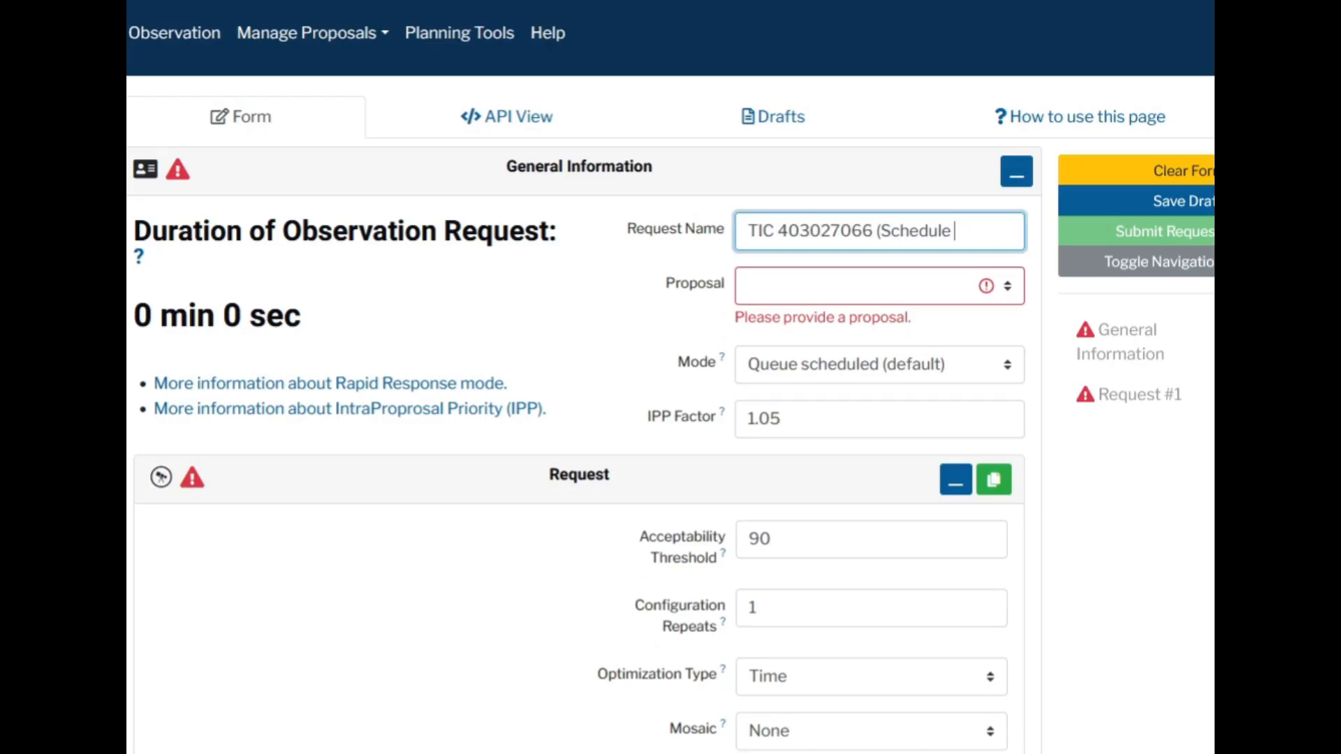
type("orial)")
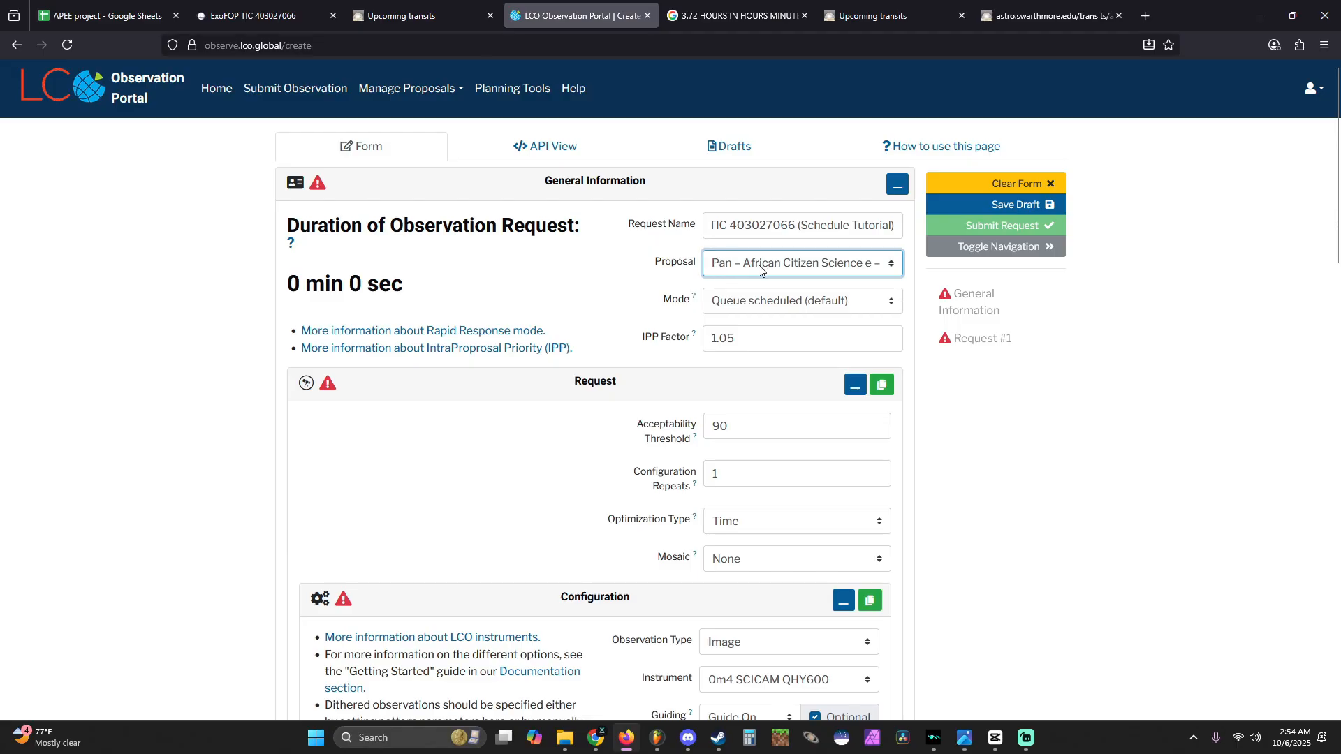
left_click(760, 266)
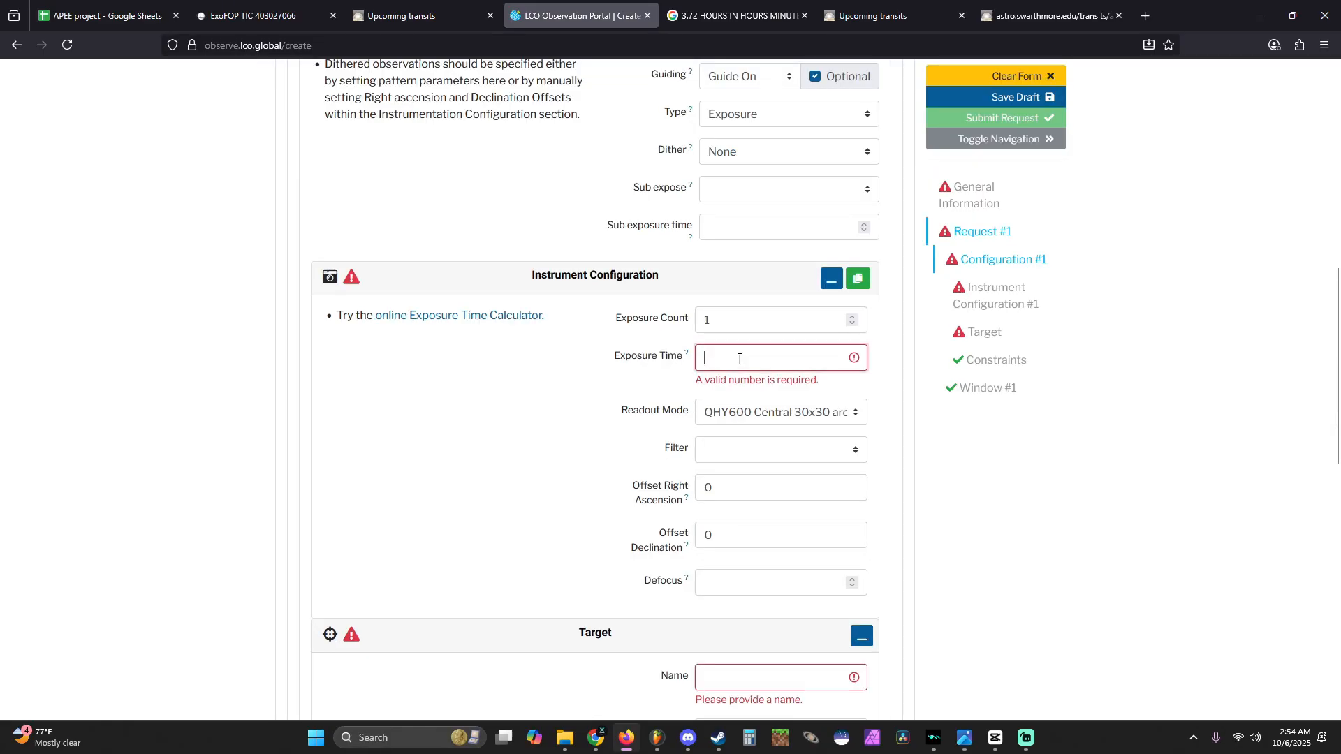
left_click(727, 357)
- Set the instrument configuration's filter to Bessell-B and its exposure time to 80
left_click(735, 441)
left_click(746, 491)
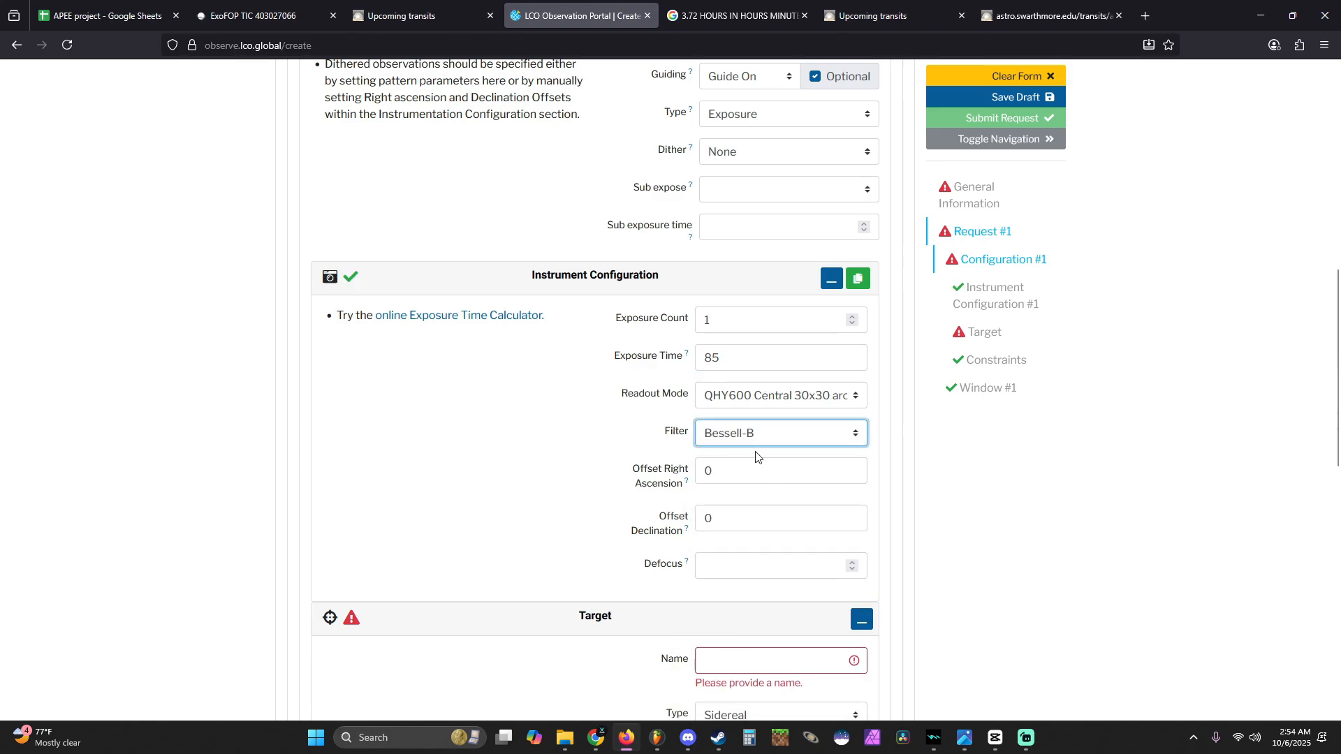
left_click(708, 361)
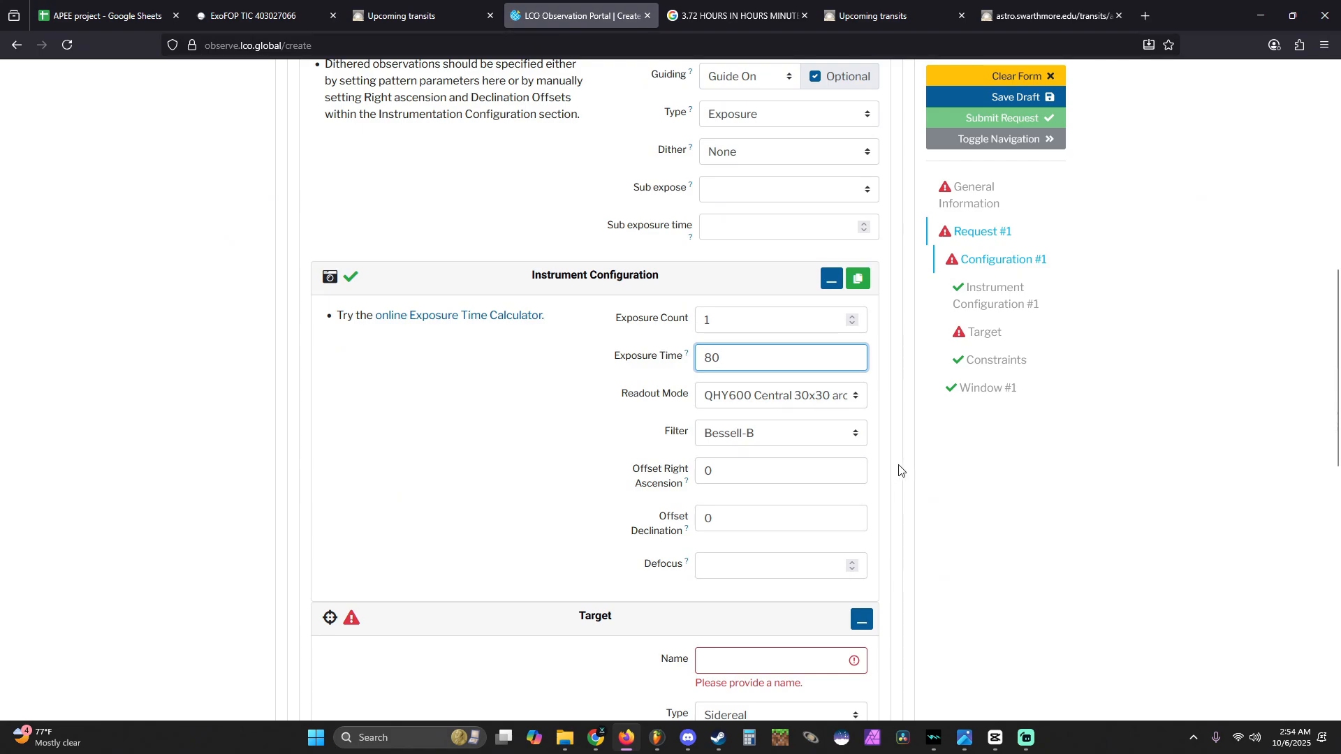
left_click(948, 480)
- Enter TIC 403077066 as the name of the request's target
scroll(523, 375, "down", 3)
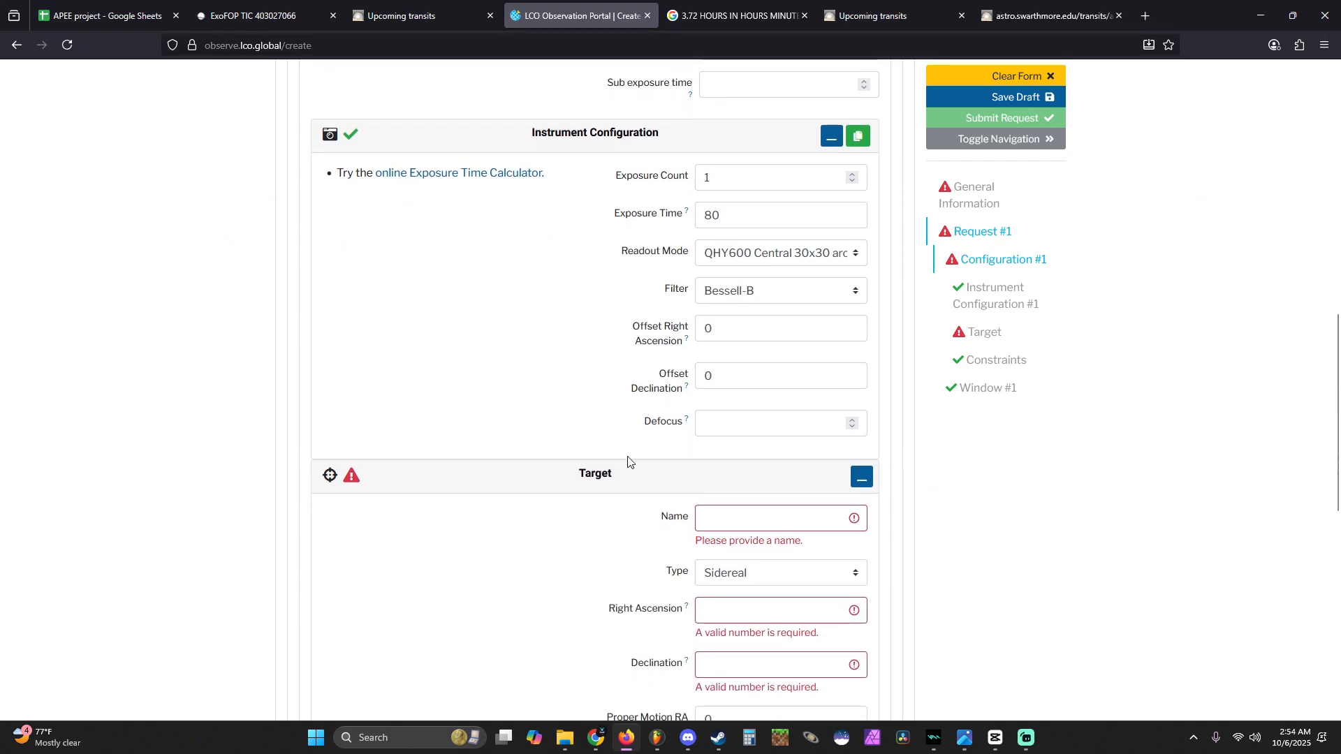
left_click(723, 520)
type("TIC 403")
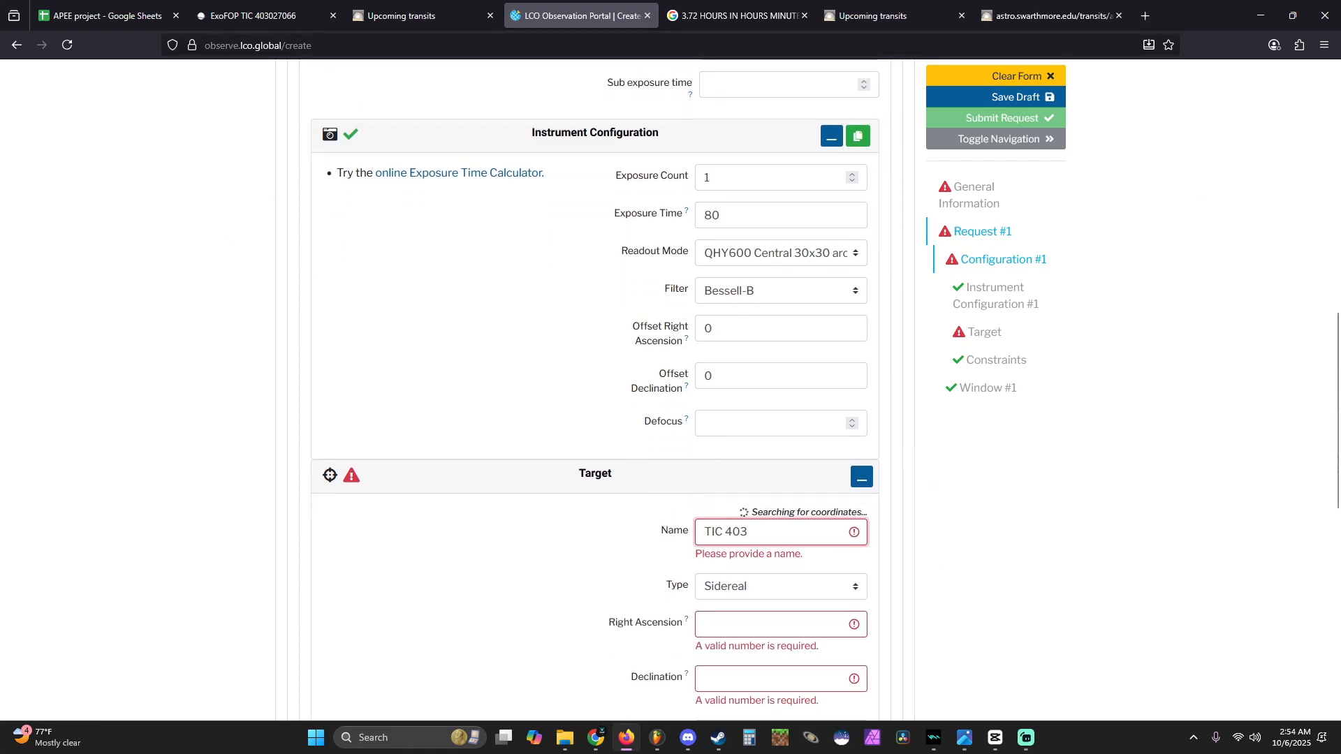
type("077066")
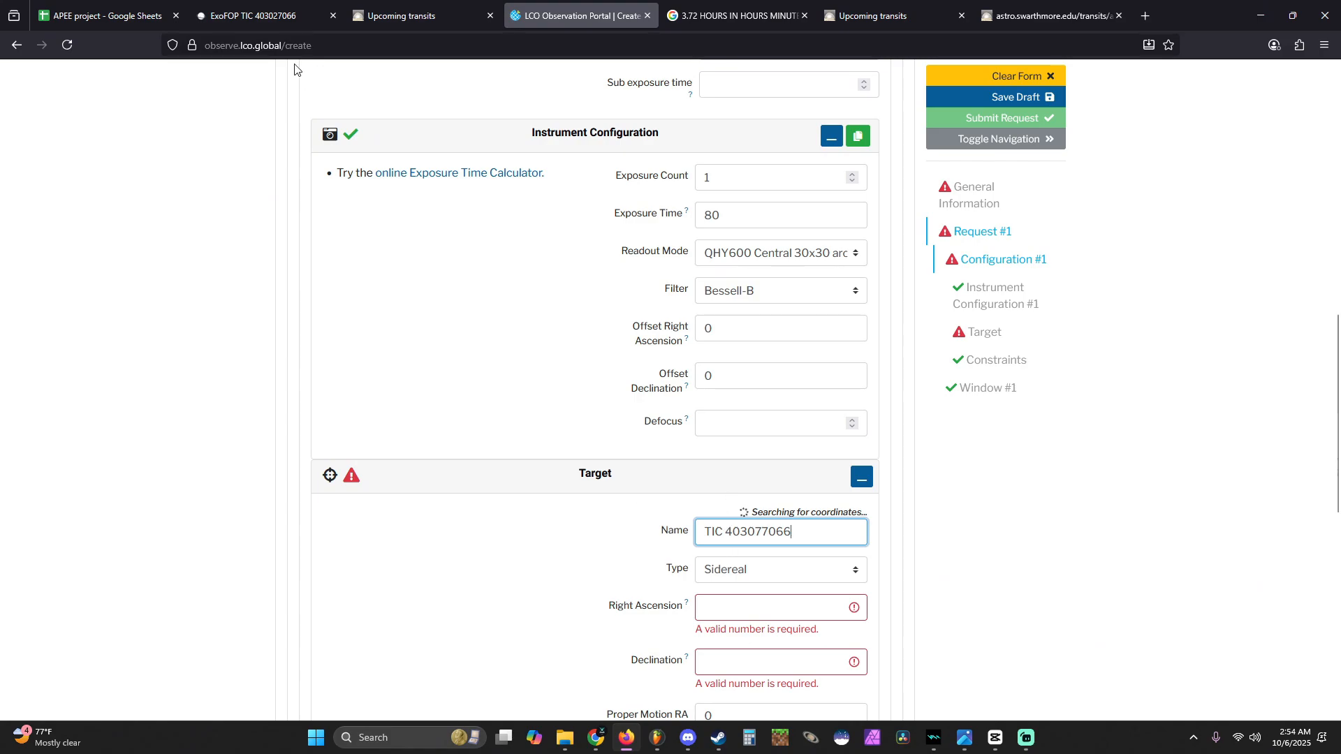
- Enter the star's right ascension from the ExoFOP page, 00:18:14.22, as the target's Right Ascension in the LCO request
left_click(277, 5)
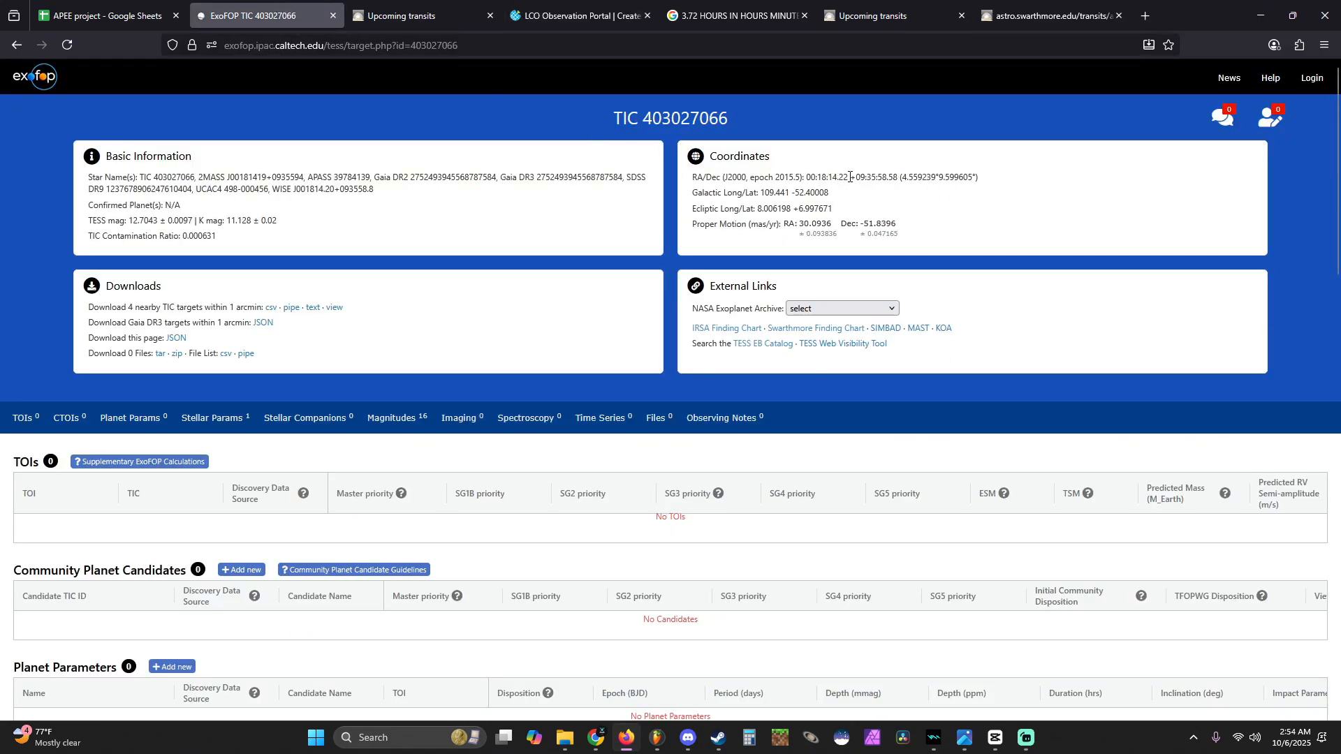
left_click(548, 16)
left_click(710, 606)
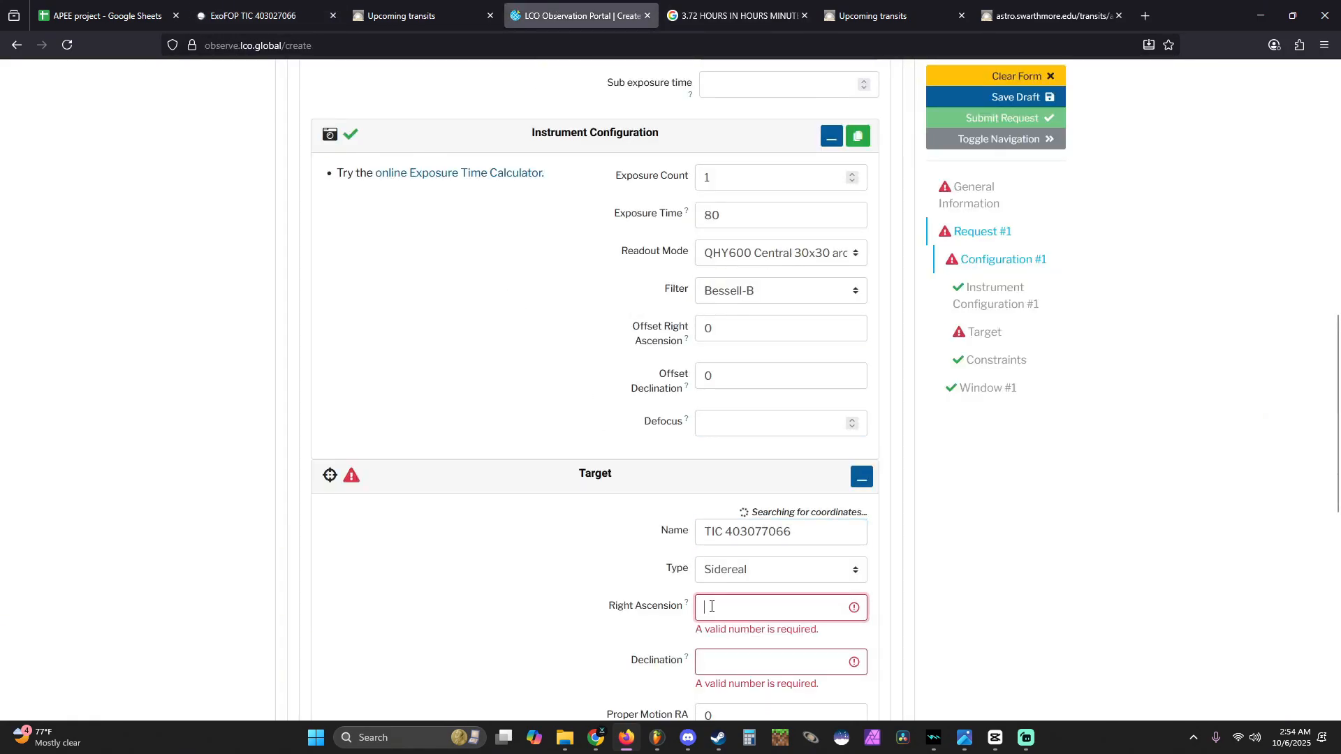
type("00:18:14.22")
- Copy the declination +09:35:58.58 from the ExoFOP page into the target's Declination in the LCO request
key("ctrl+Tab")
left_click(860, 176)
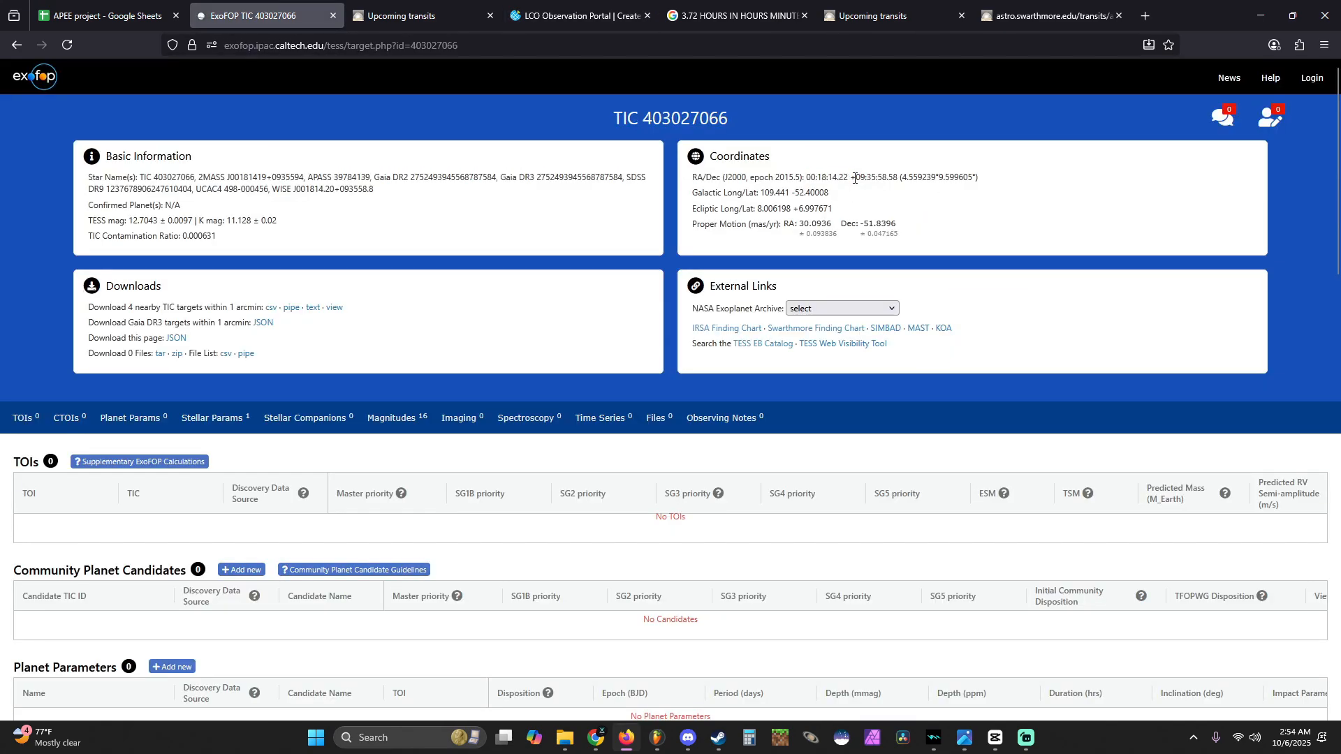
left_click_drag(868, 176, 895, 174)
key("ctrl+c")
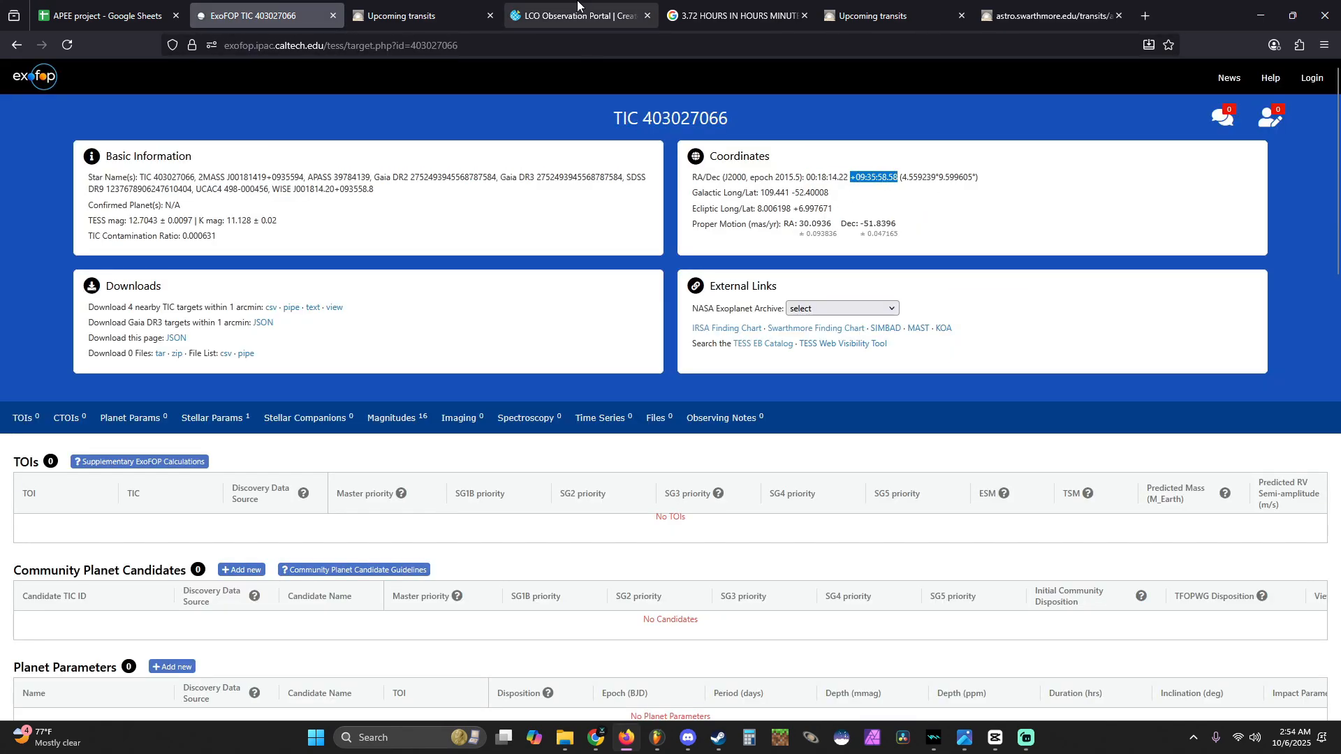
left_click(577, 10)
left_click(772, 688)
key("ctrl+v")
- Set the Maximum Airmass constraint of the observation request to 2.0
left_click(772, 620)
triple_click(773, 620)
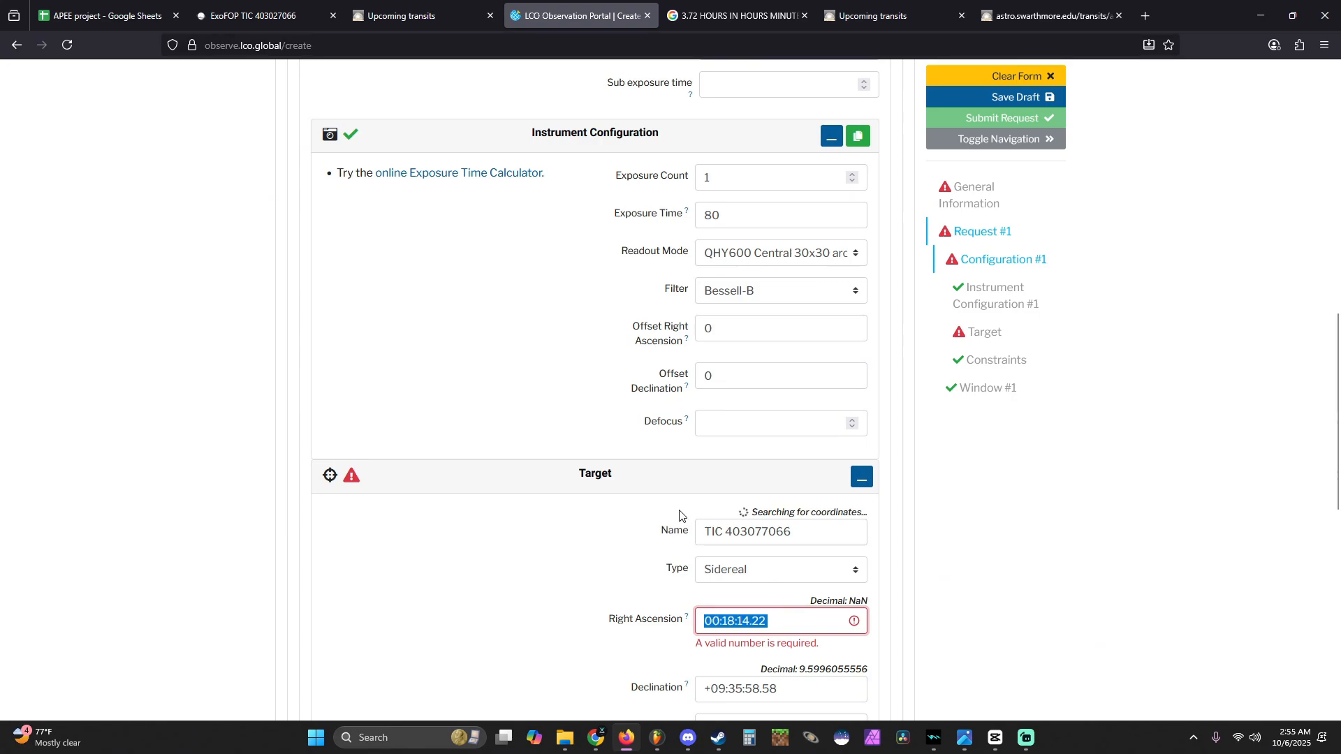
scroll(679, 516, "down", 2)
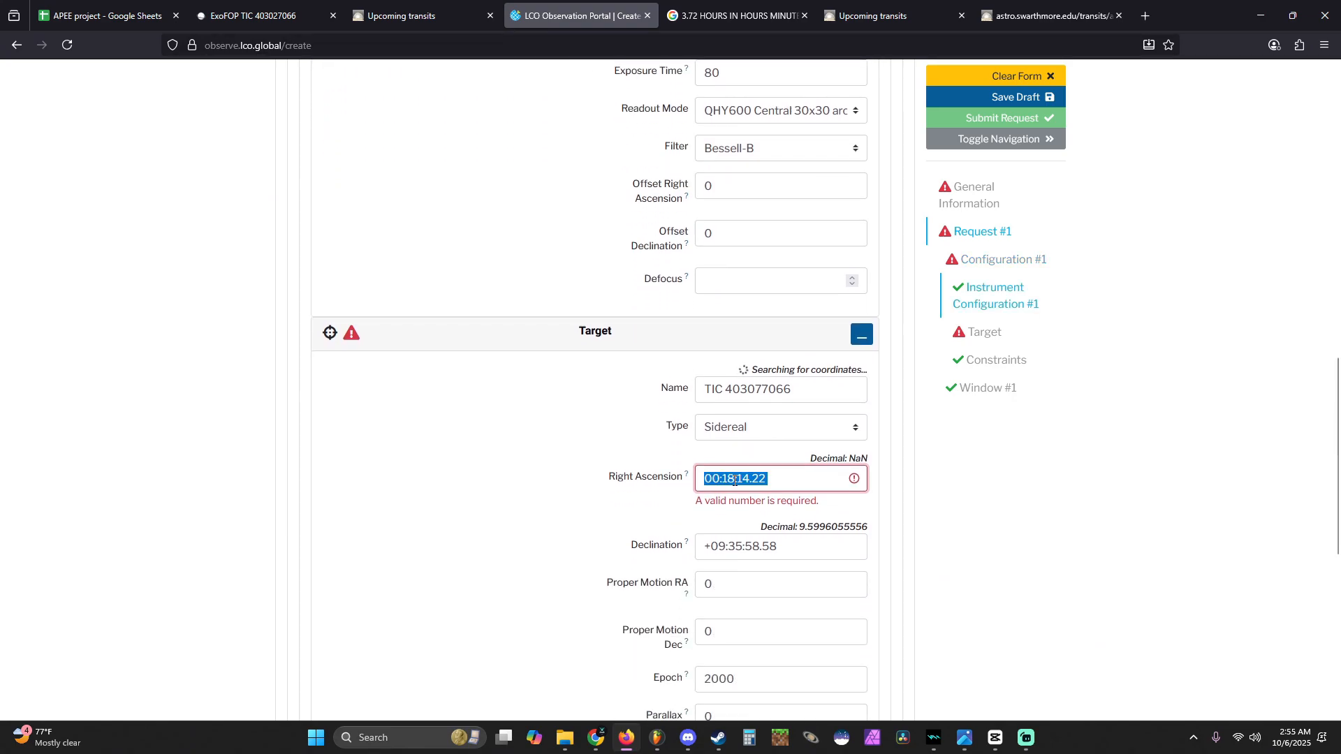
double_click(606, 347)
scroll(676, 531, "down", 4)
left_click(676, 531)
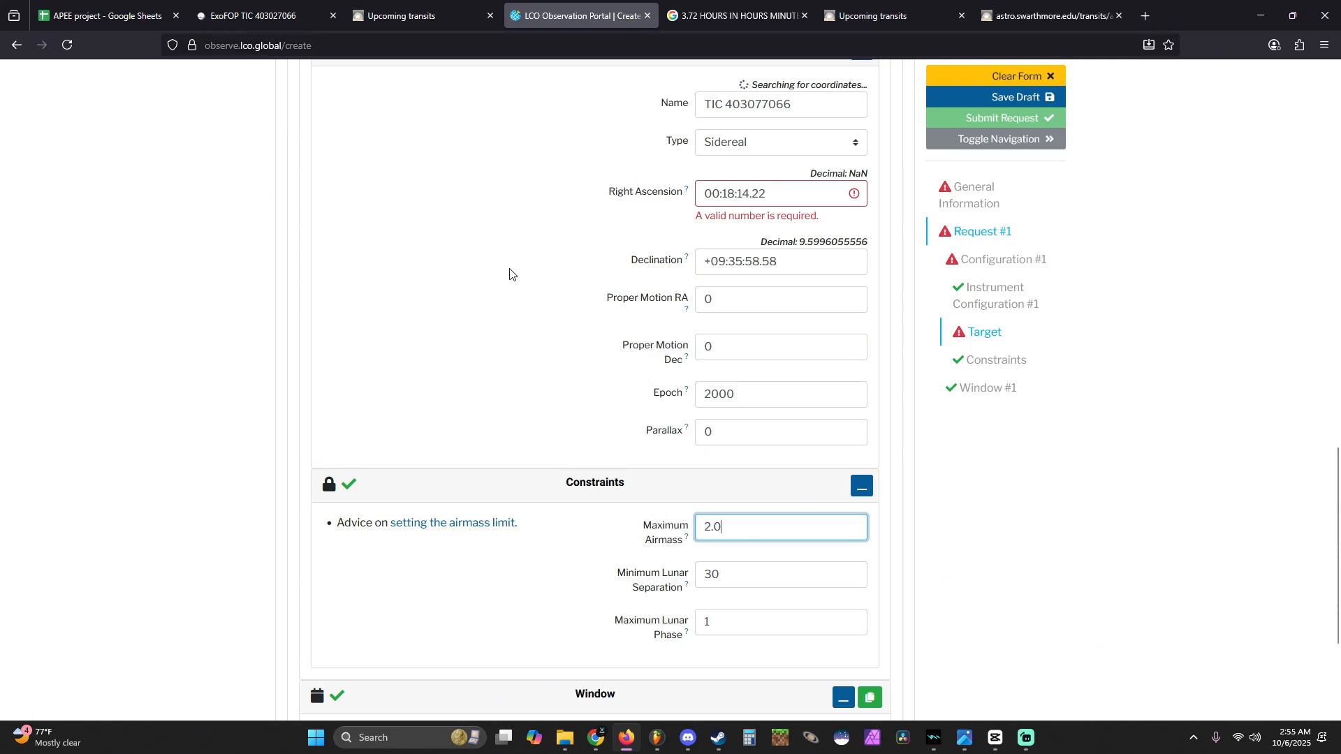
- Look up the suggested observing times of the 2025-10-23 transit in the Swarthmore upcoming transits list
left_click(253, 15)
left_click(873, 15)
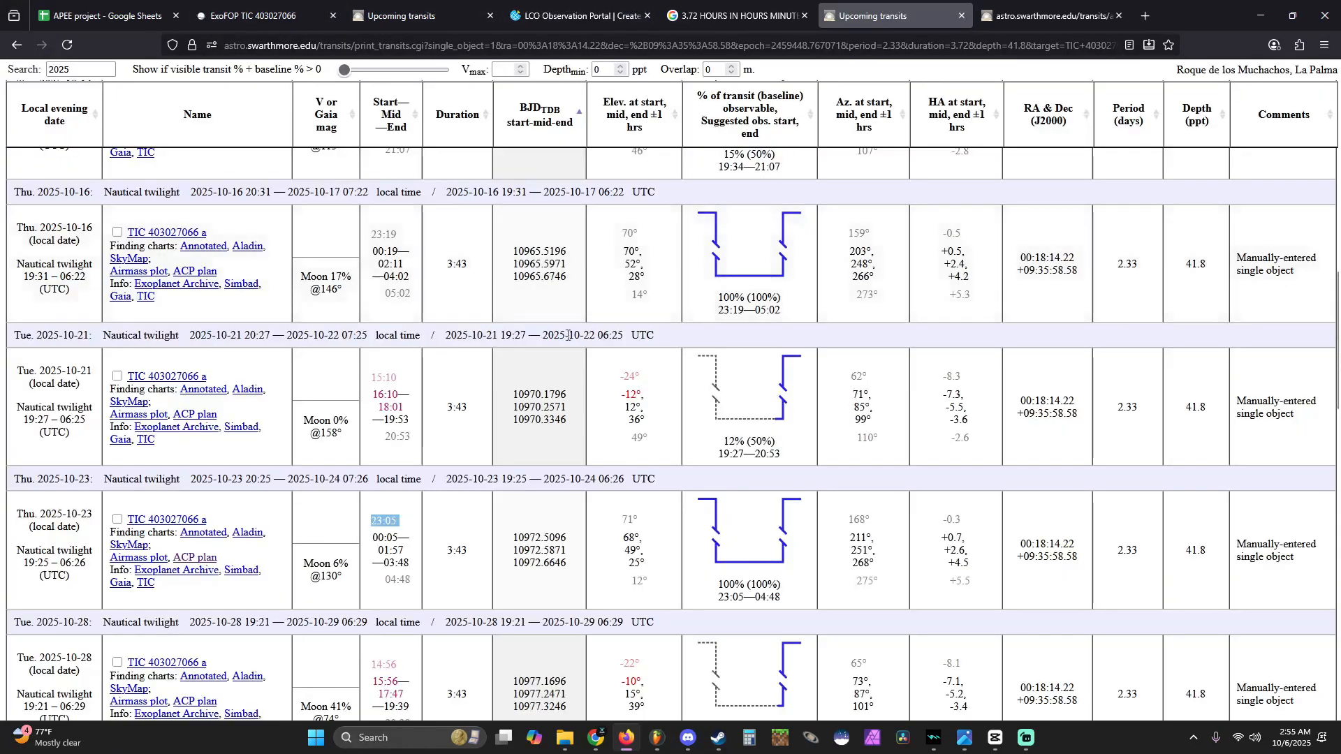
scroll(500, 359, "down", 1)
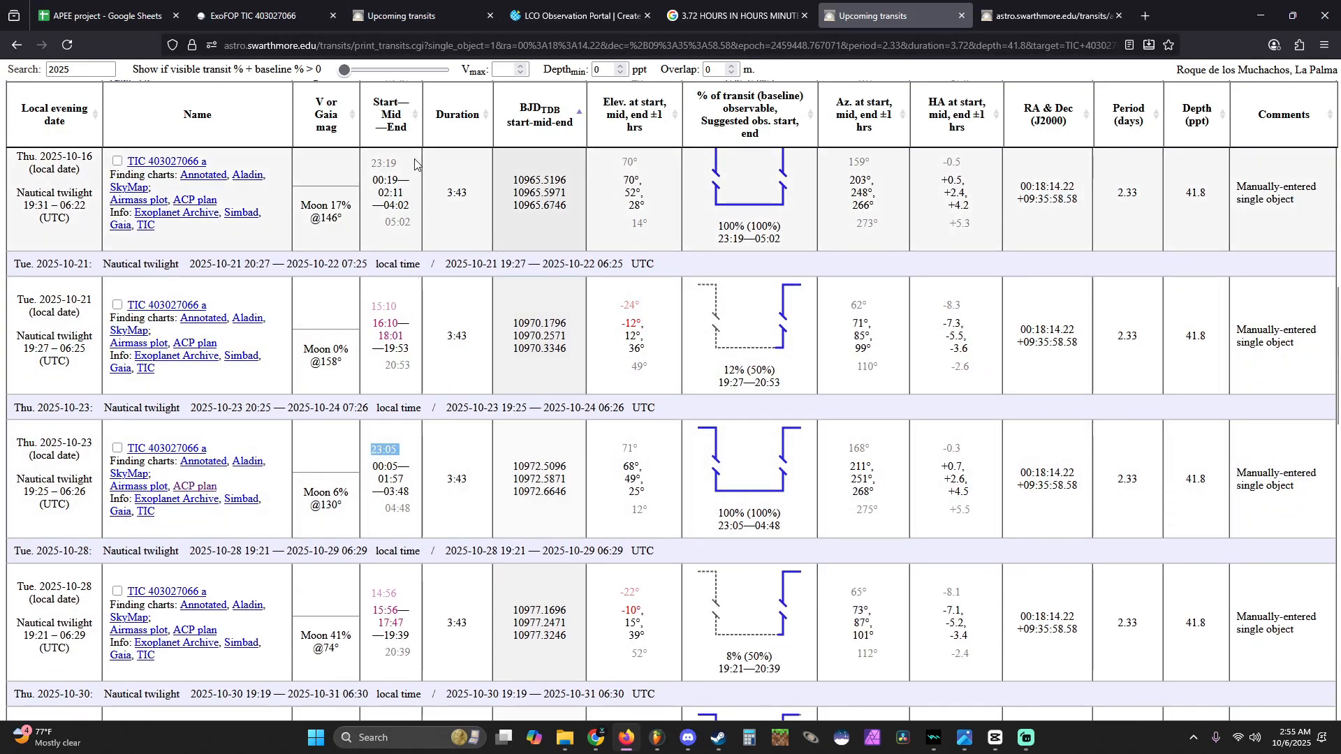
left_click(541, 7)
scroll(685, 408, "down", 3)
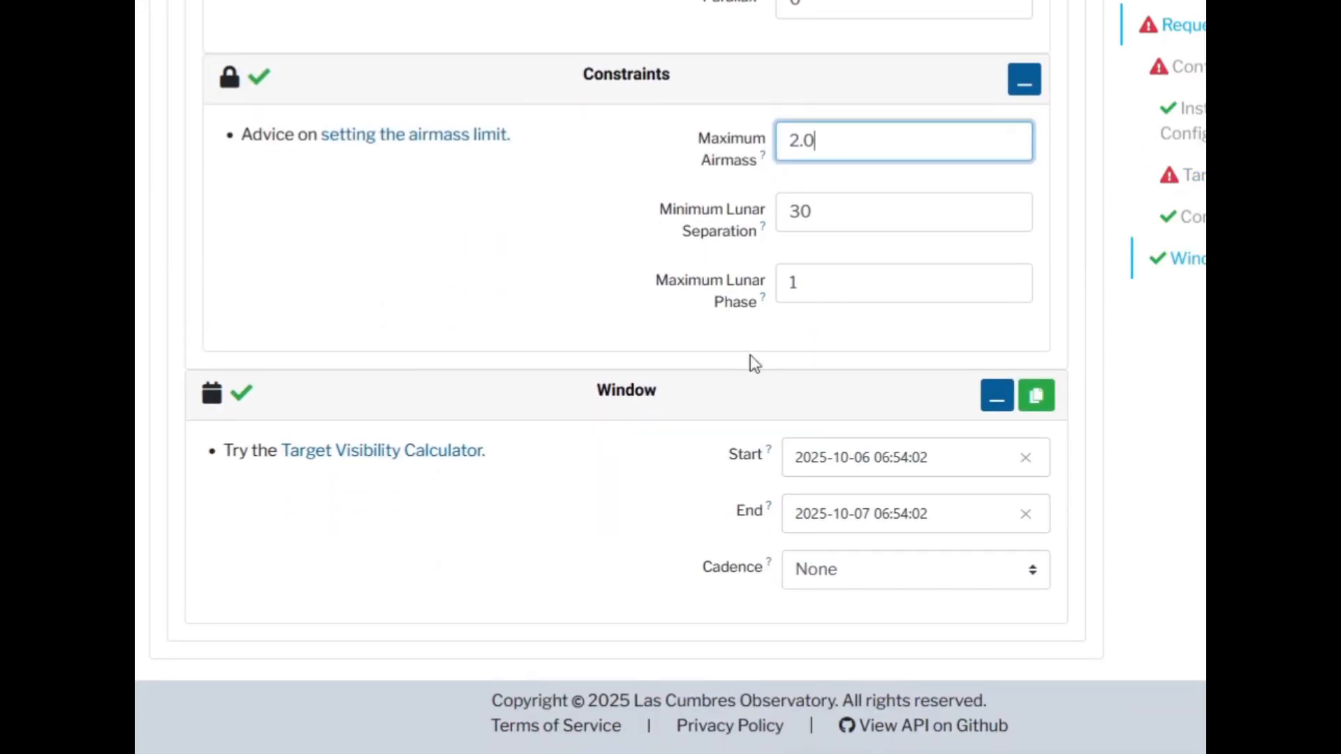
left_click(753, 531)
left_click(955, 368)
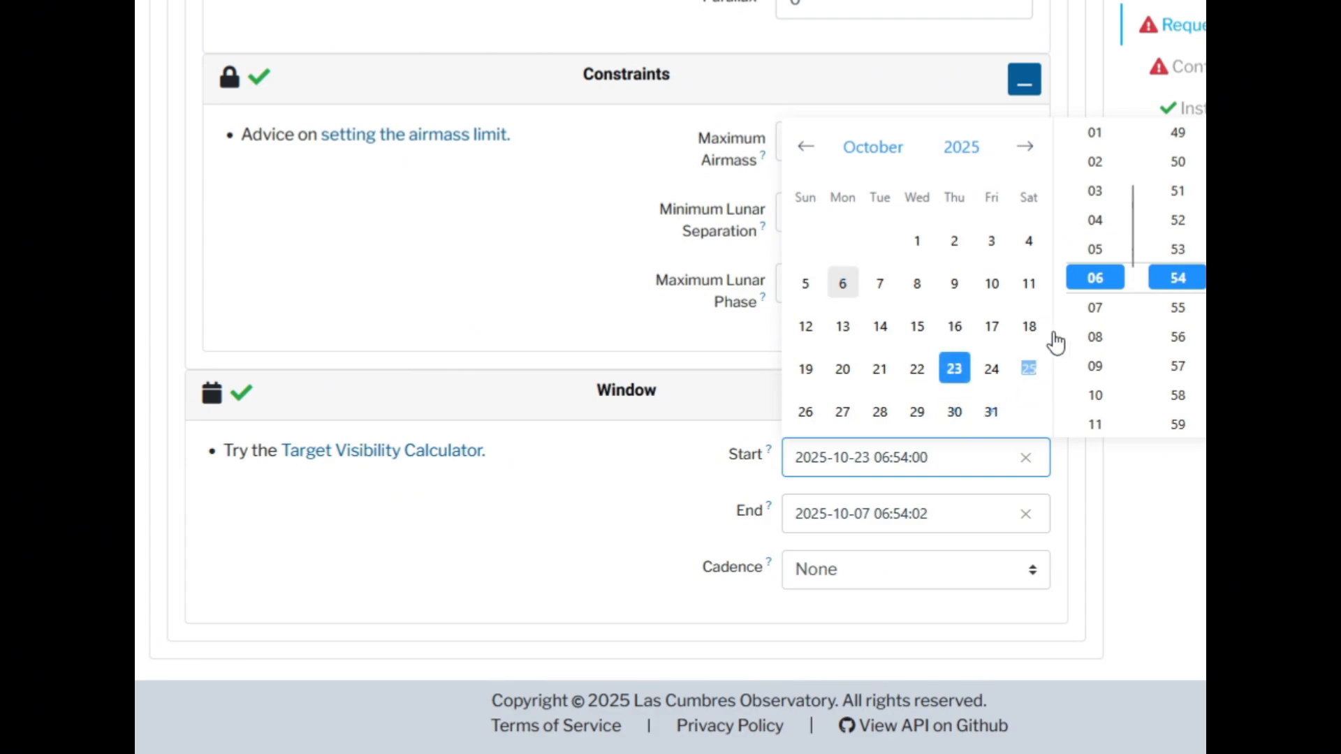
scroll(1097, 391, "down", 5)
left_click(1097, 412)
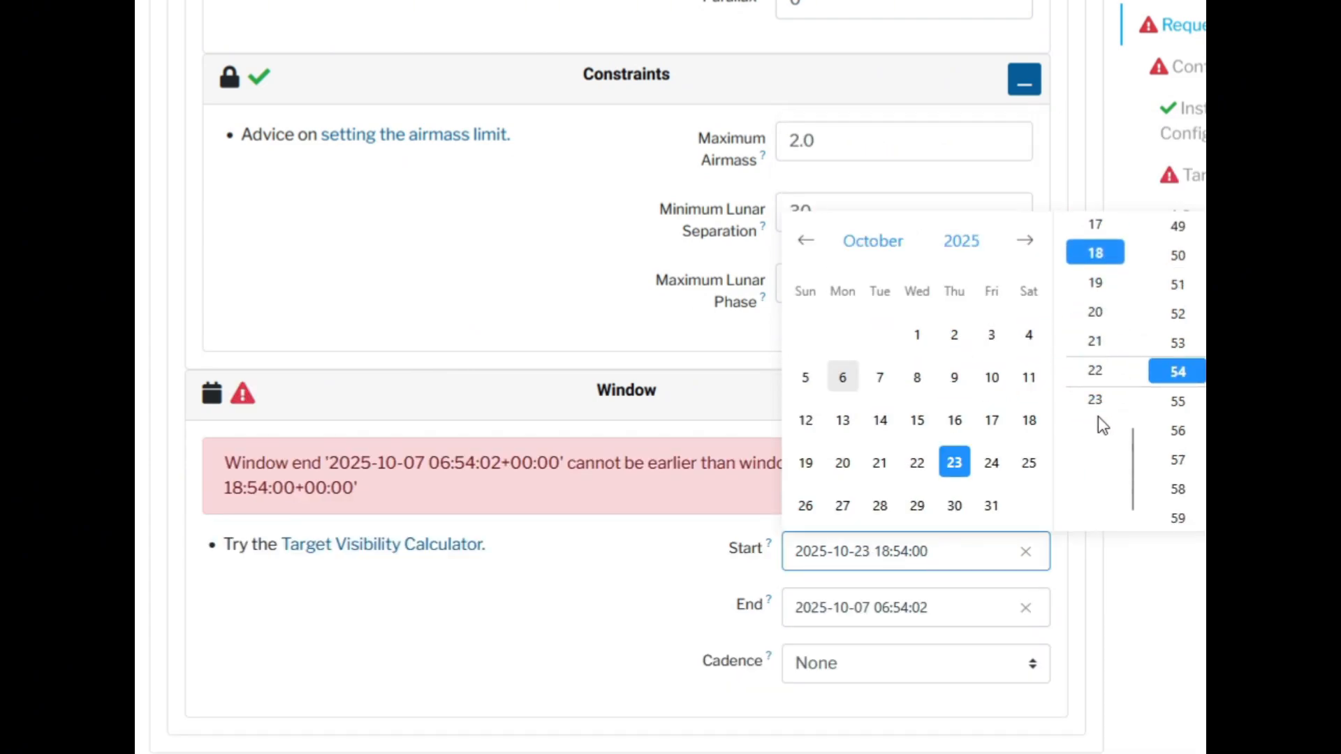
left_click(1097, 400)
scroll(1176, 331, "up", 5)
left_click(1176, 335)
scroll(1176, 327, "up", 8)
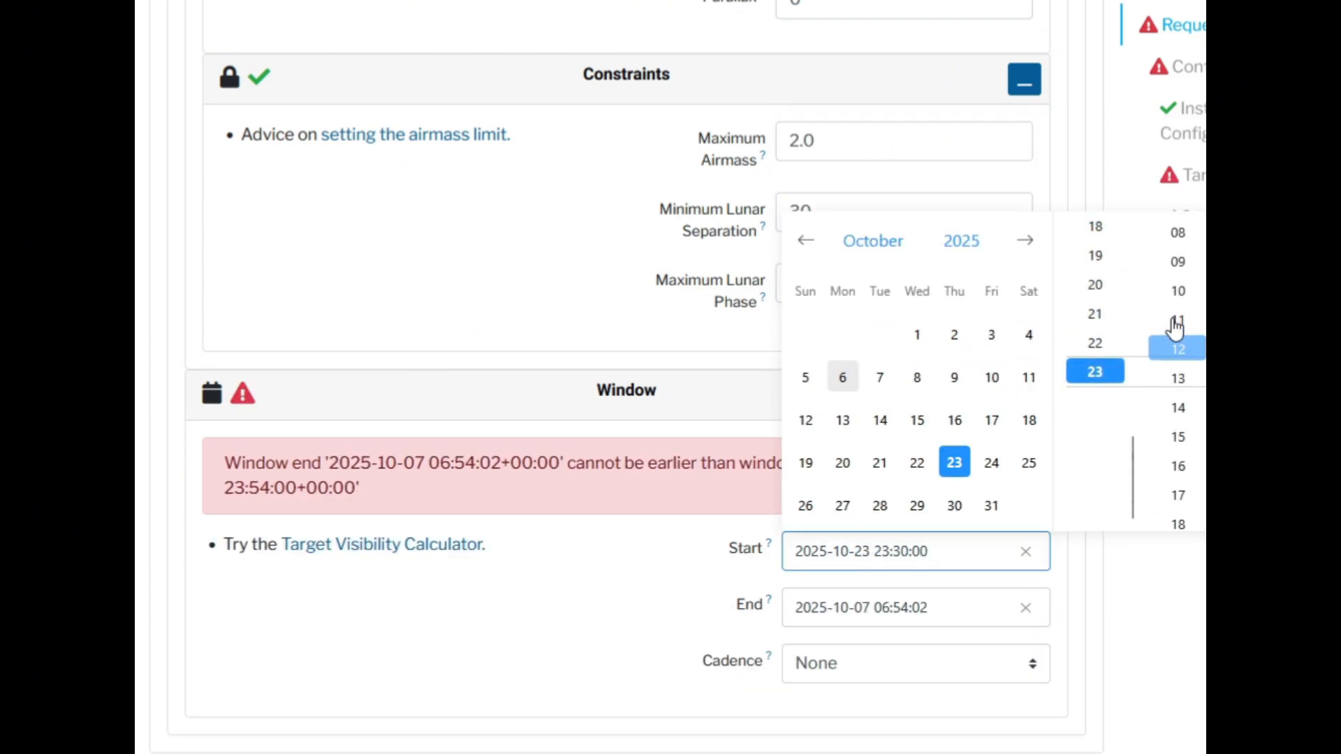
left_click(1183, 350)
left_click(968, 526)
left_click(883, 608)
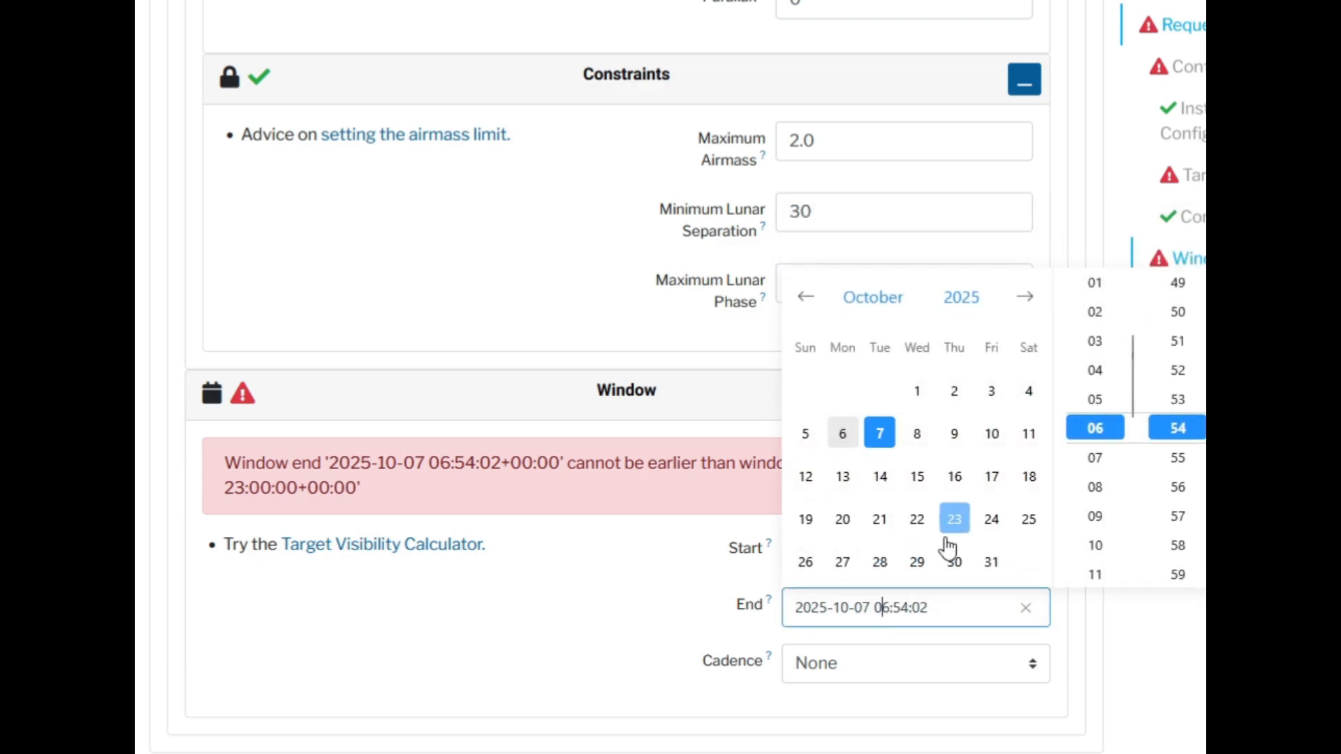
left_click(991, 519)
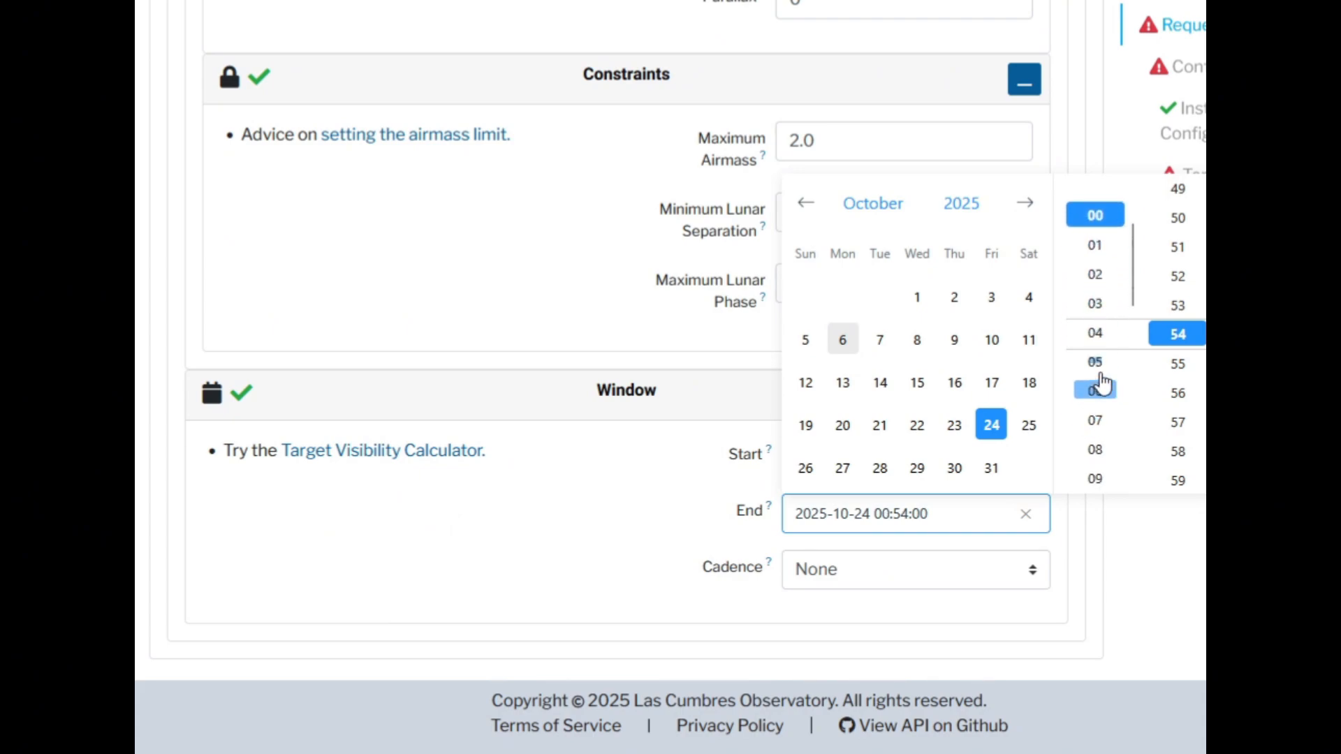
left_click(1093, 374)
scroll(1162, 363, "up", 15)
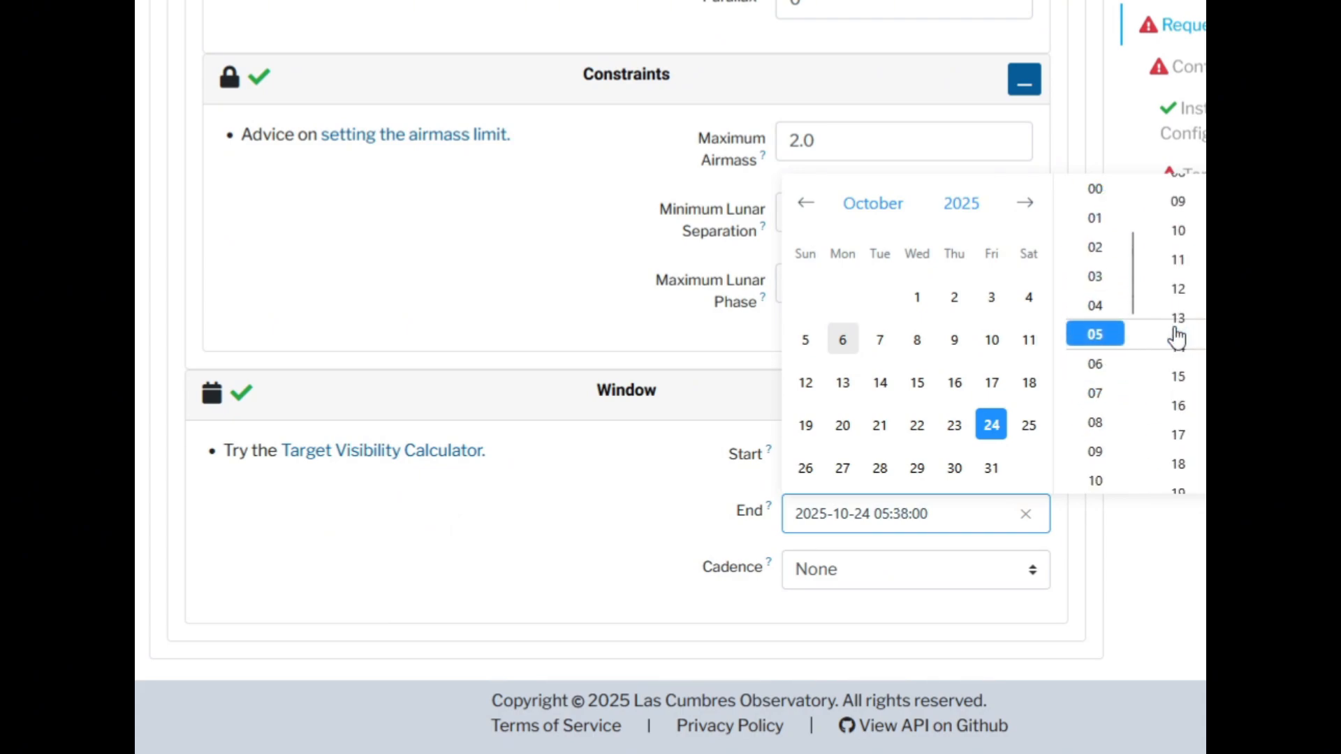
scroll(1187, 293, "up", 3)
left_click(1178, 348)
left_click(1086, 123)
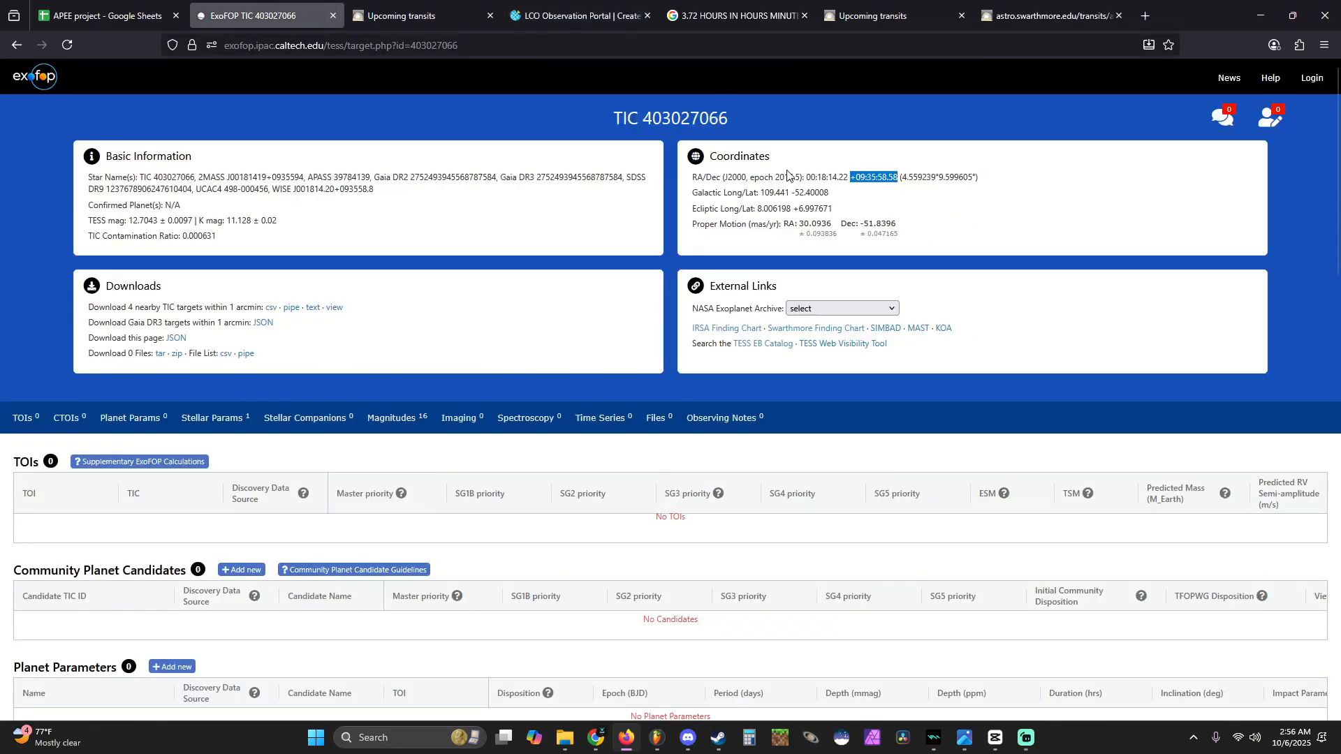
- Try to re-enter the target's Right Ascension in the LCO request by copying 00:18:14.22 from the ExoFOP page again
left_click(843, 176)
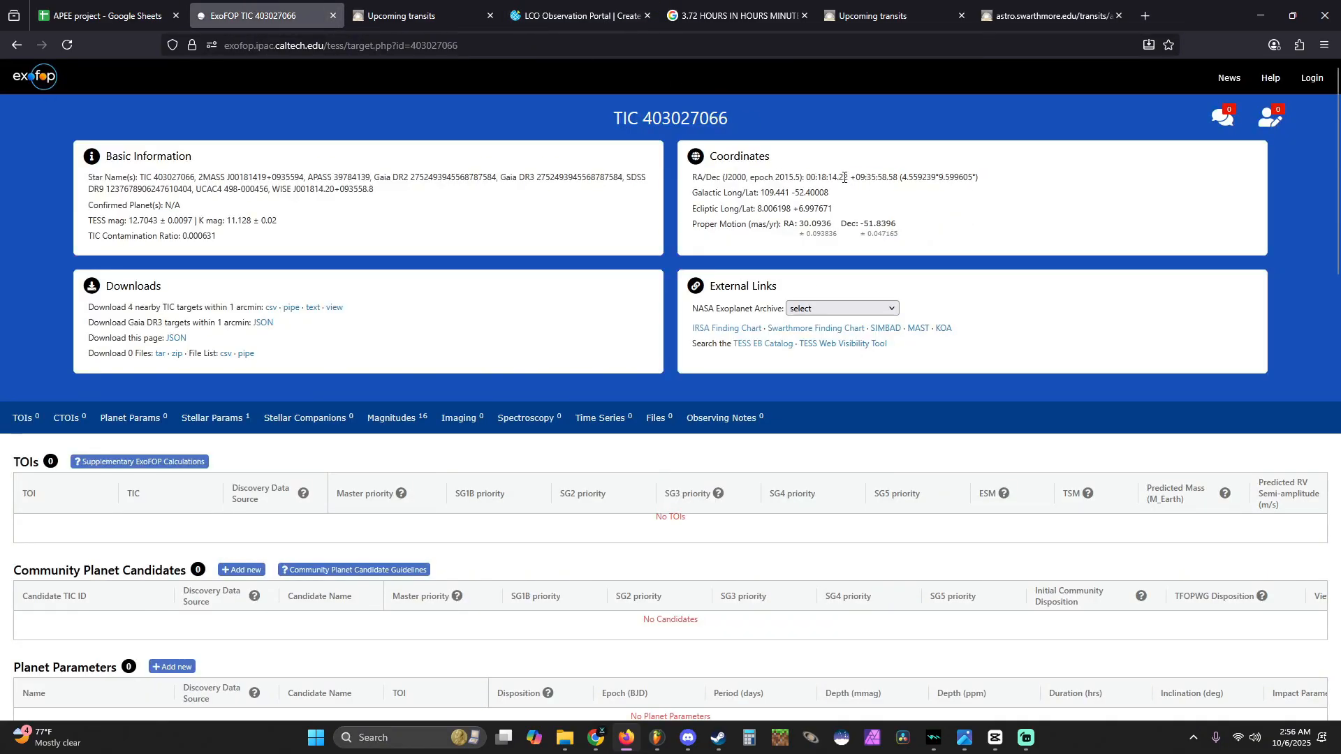
left_click_drag(850, 178, 824, 176)
key("ctrl+c")
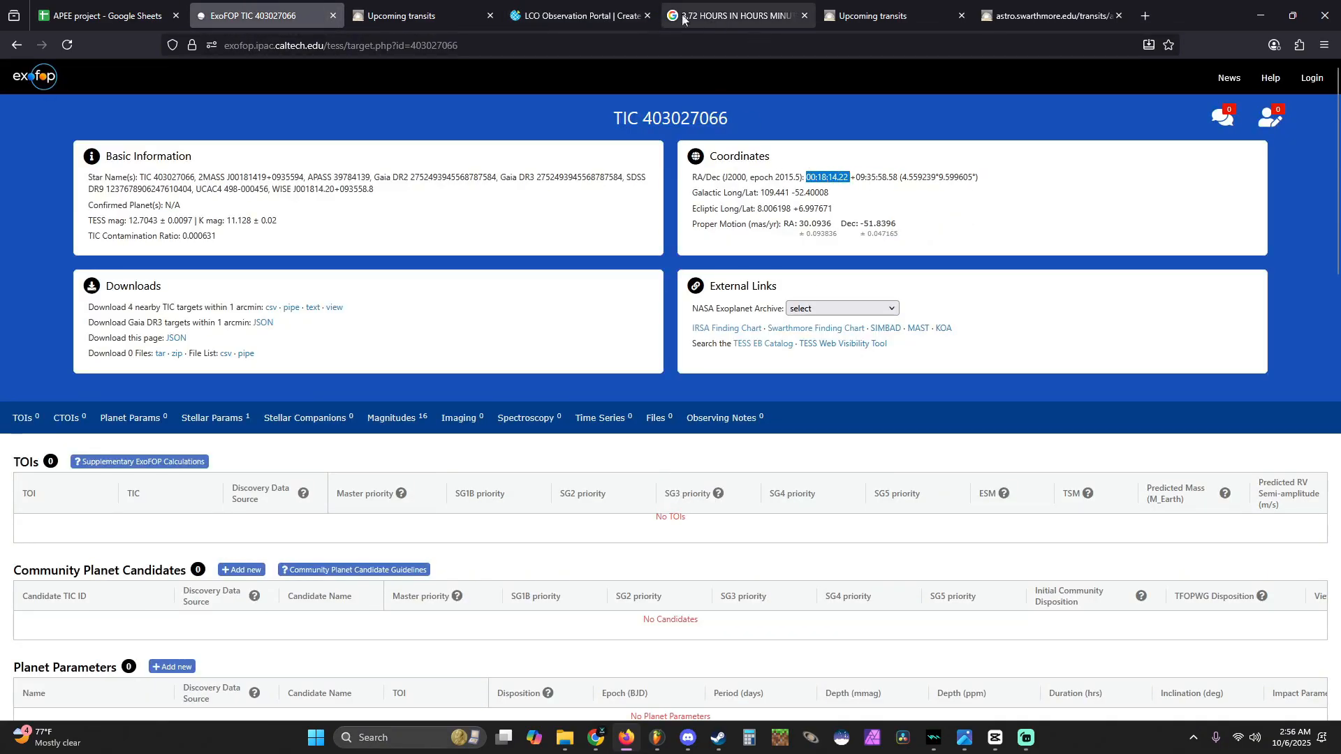
left_click(597, 16)
triple_click(773, 472)
key("ctrl+v")
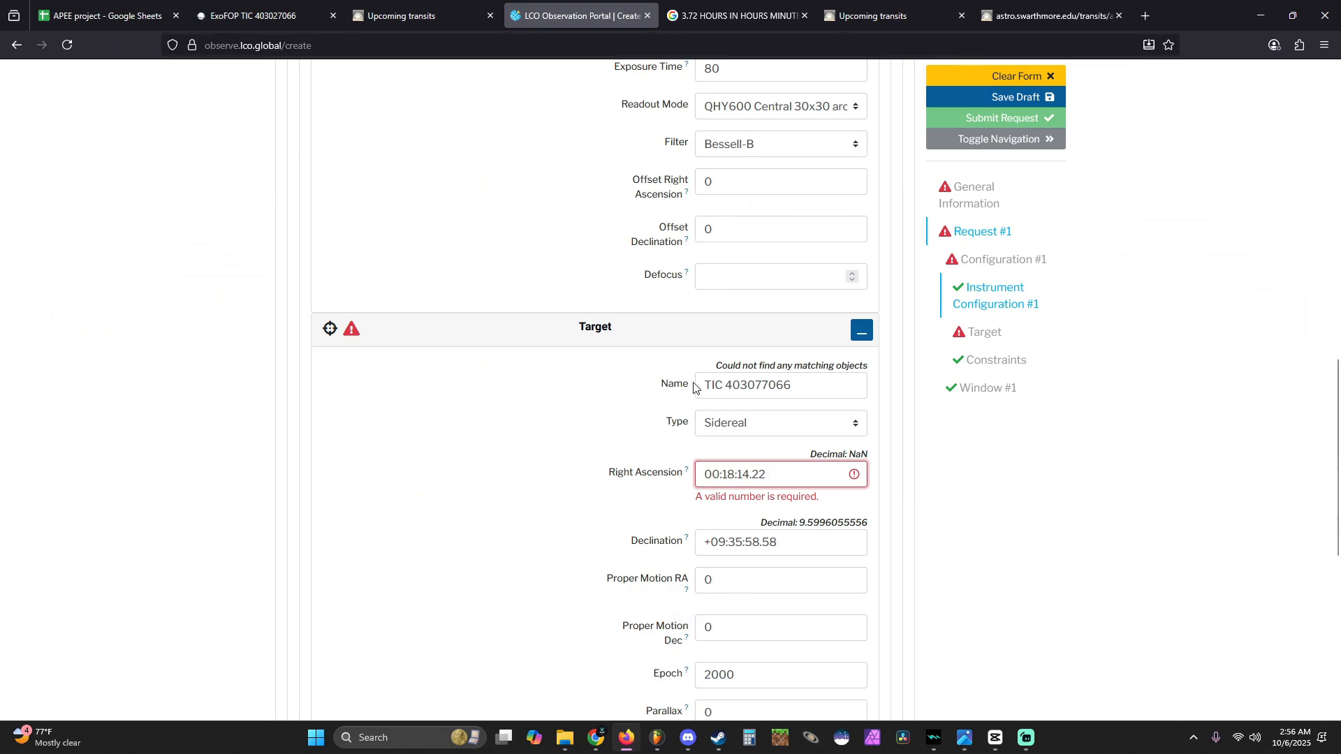
- Replace the target's Right Ascension in the LCO request with the decimal value 4.559239 from the ExoFOP page
left_click(271, 16)
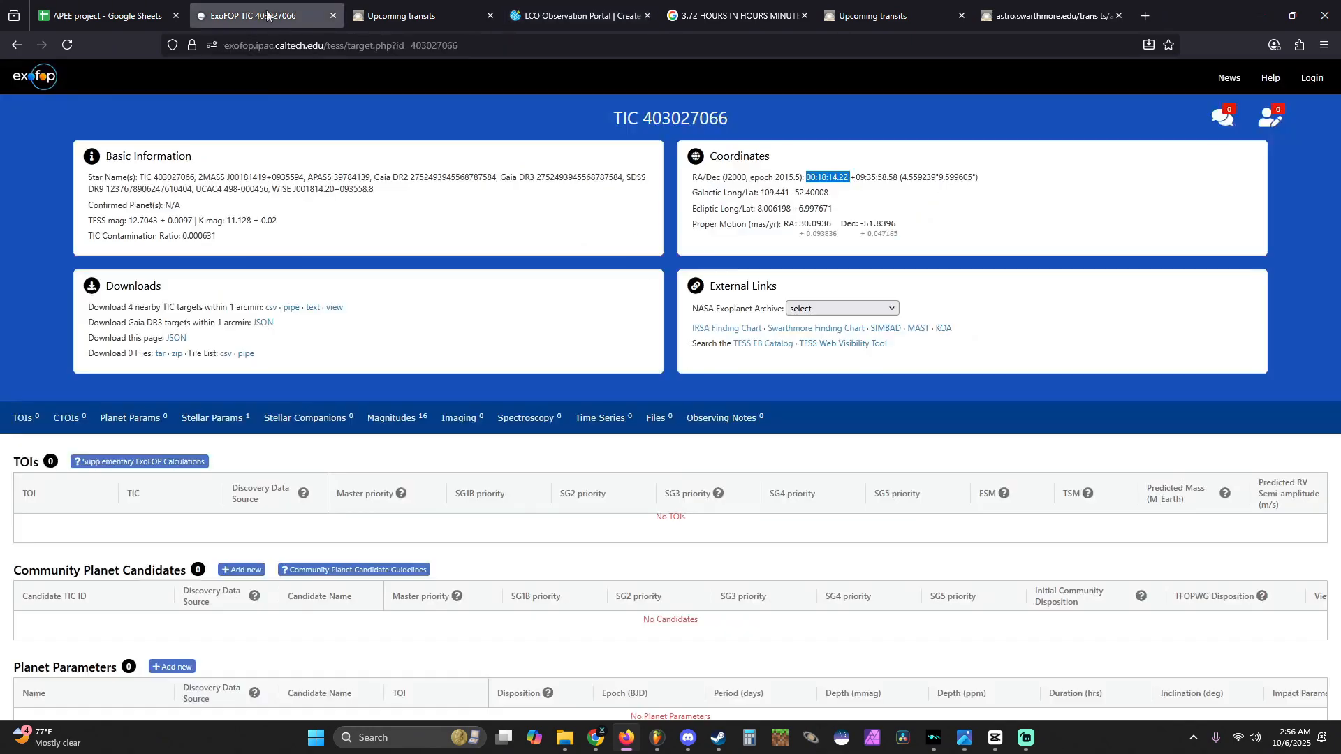
left_click(916, 261)
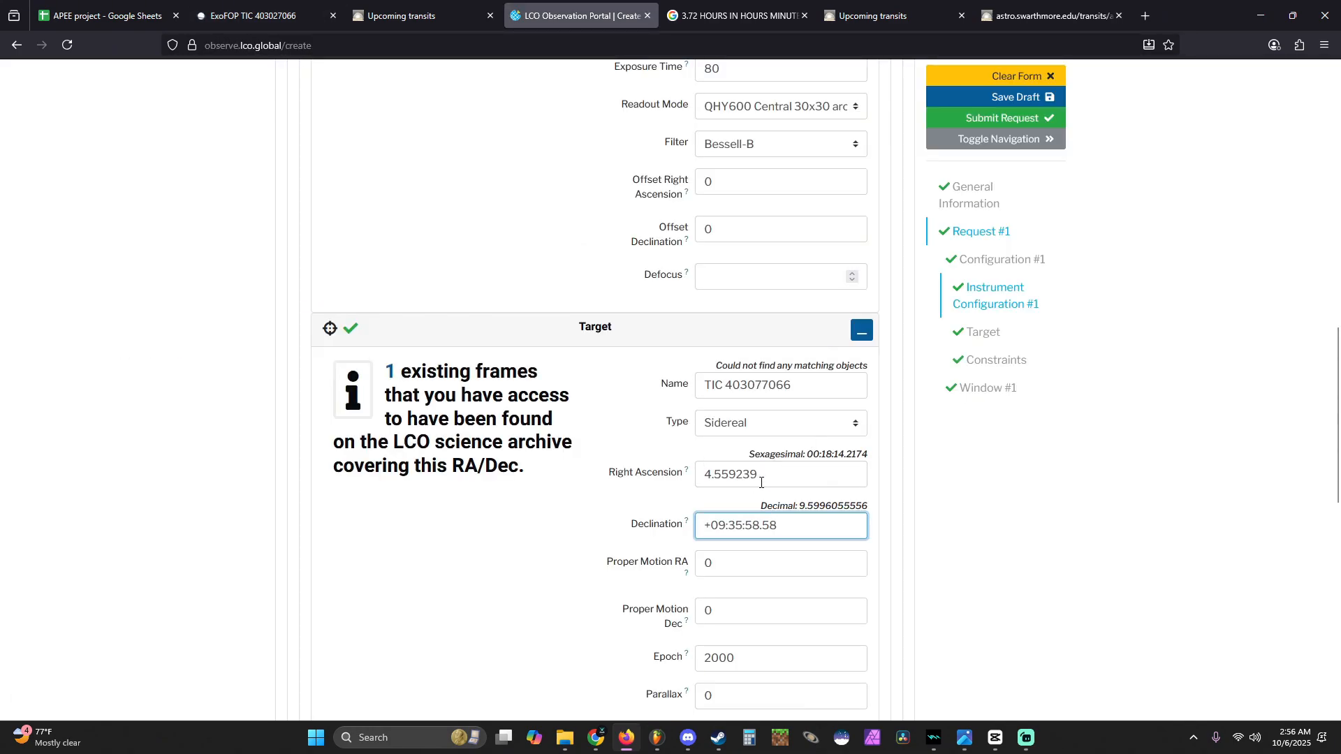
- Set the instrument configuration's Exposure Count to 200 and check the total duration of the observation request
scroll(755, 500, "up", 10)
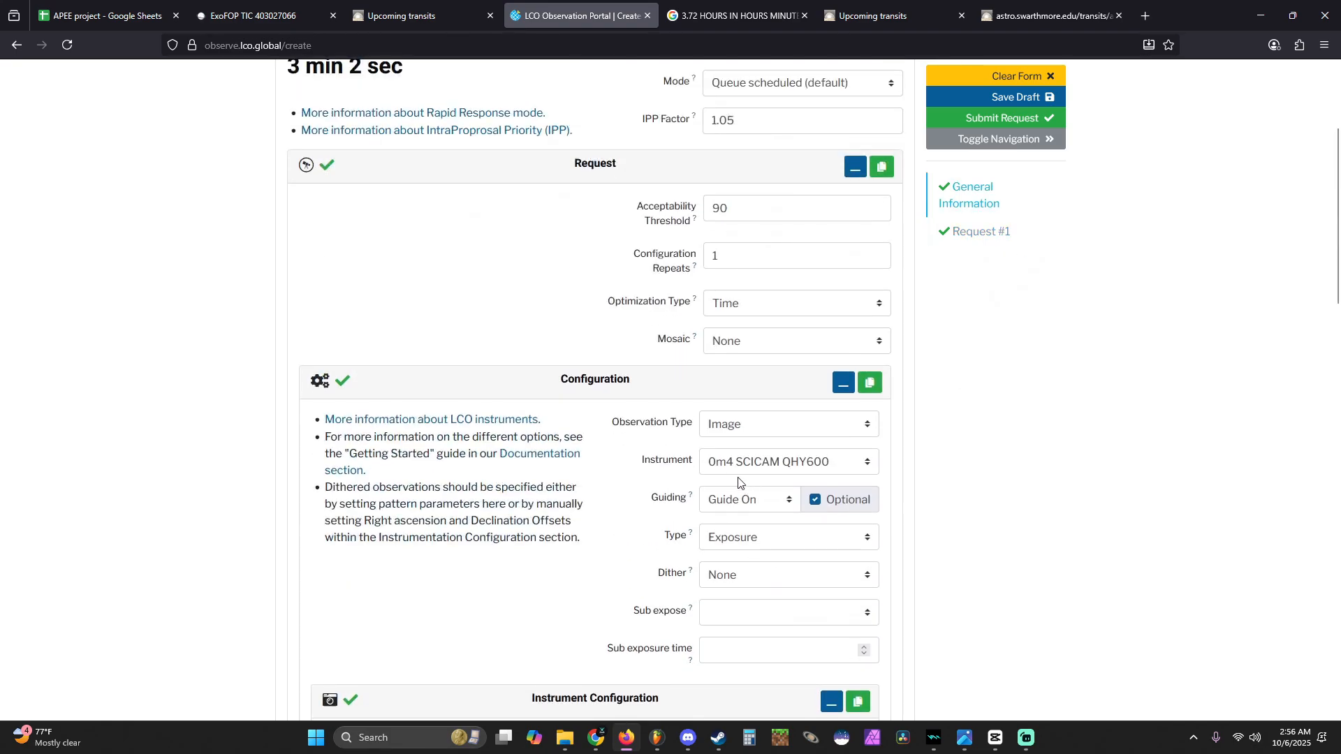
scroll(711, 314, "down", 7)
left_click(711, 314)
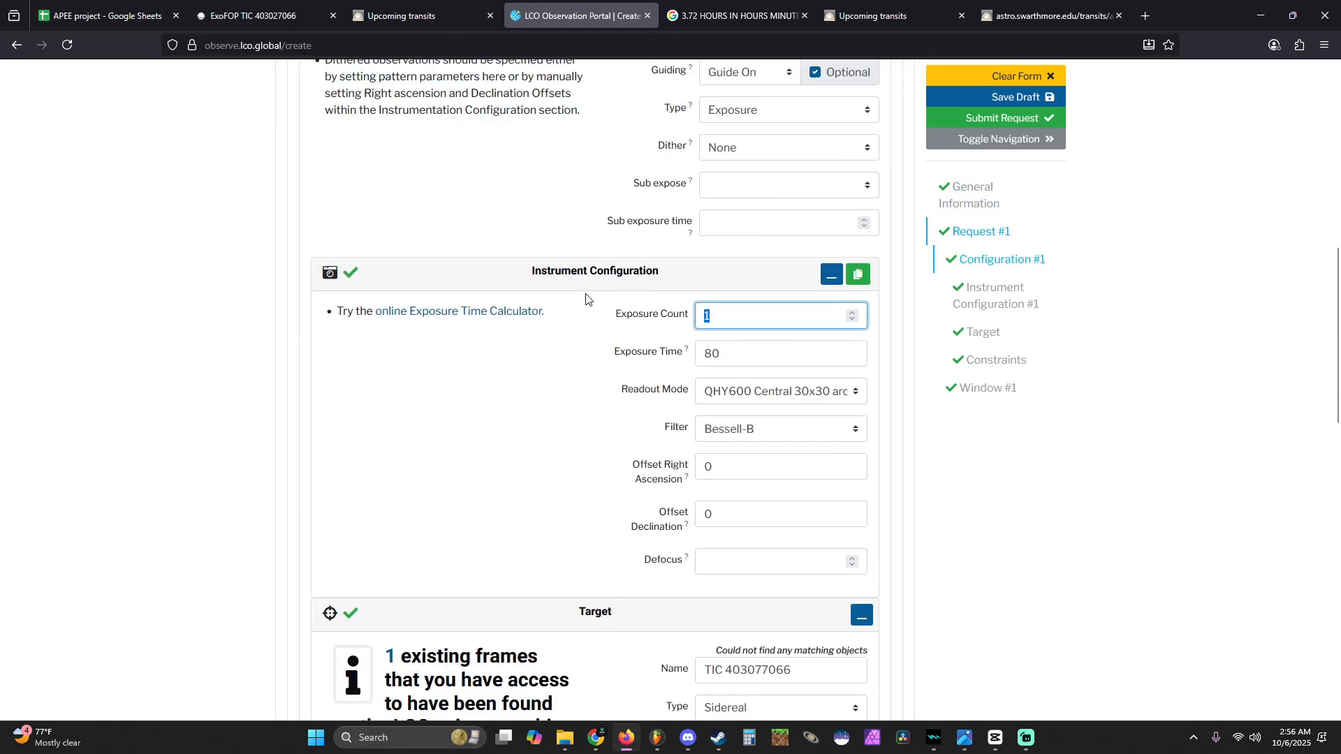
left_click(562, 296)
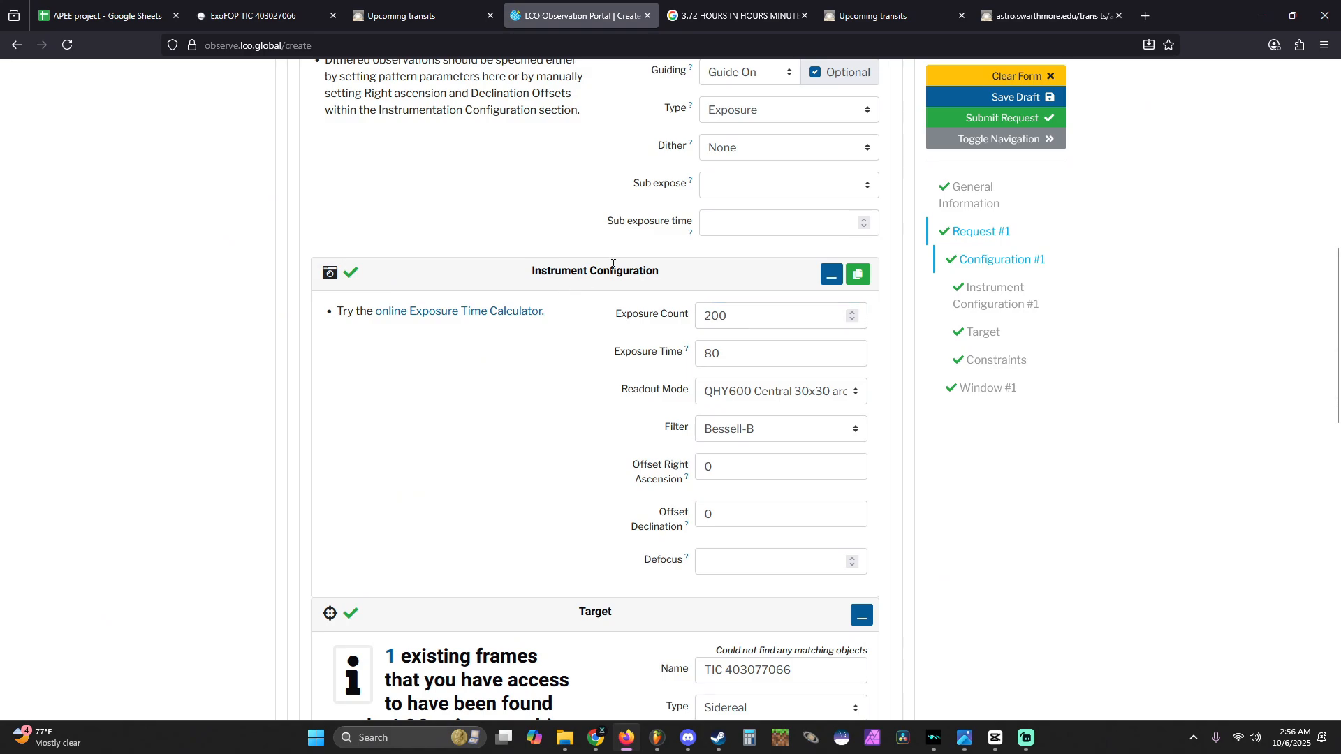
scroll(563, 294, "up", 8)
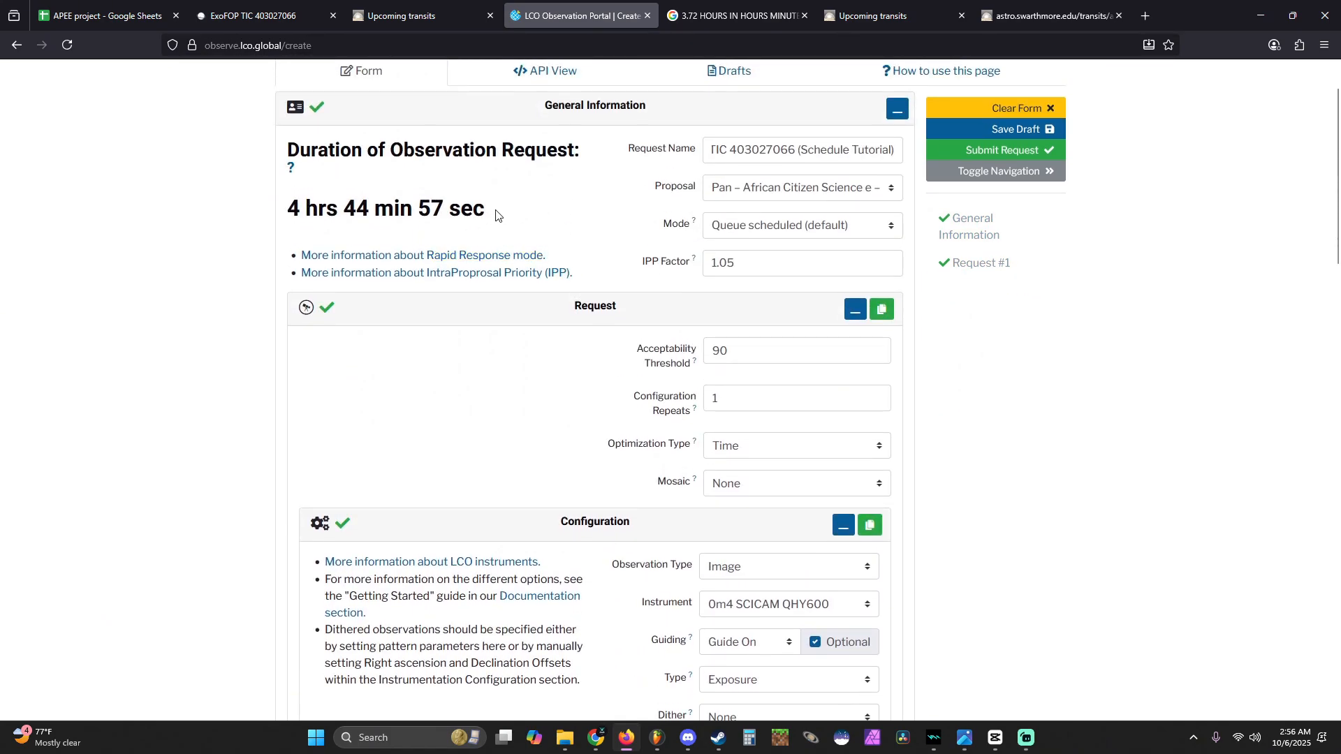
left_click_drag(496, 213, 289, 196)
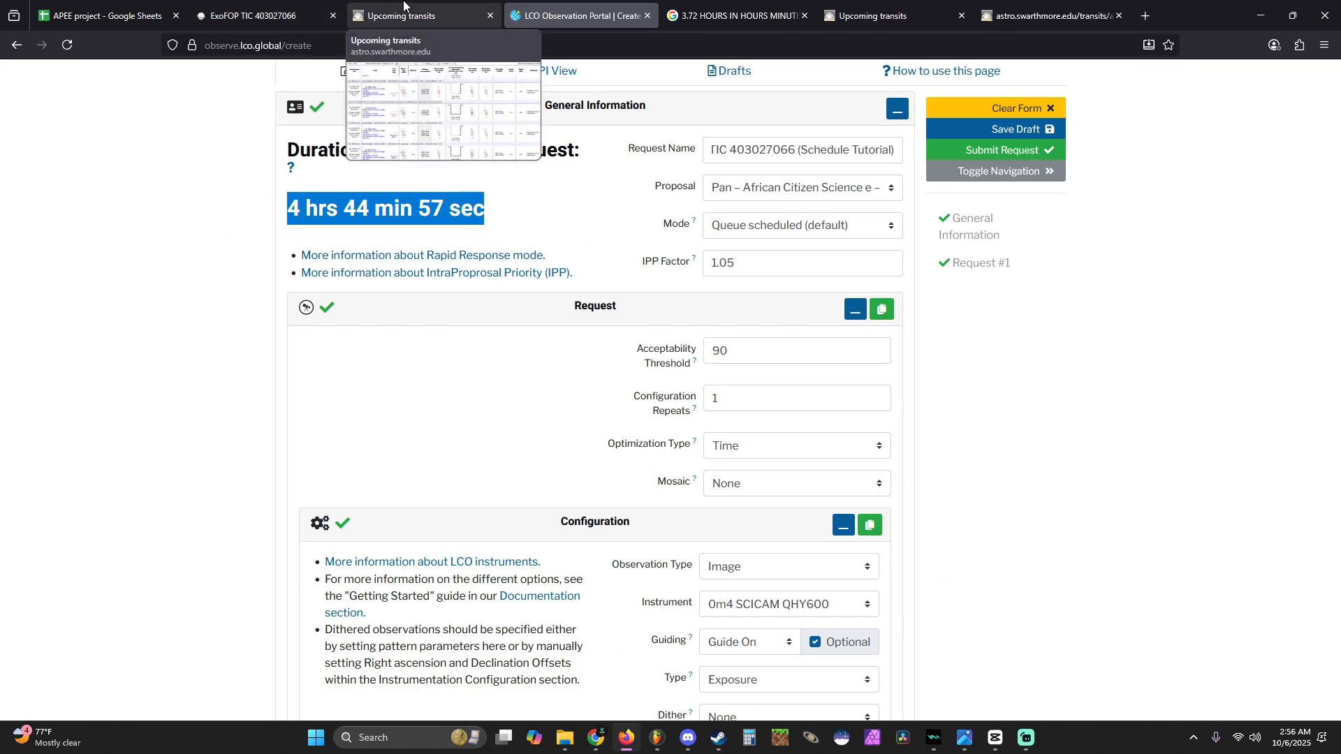
- Check the window's visibility chart and submit the observation request
scroll(584, 251, "down", 5)
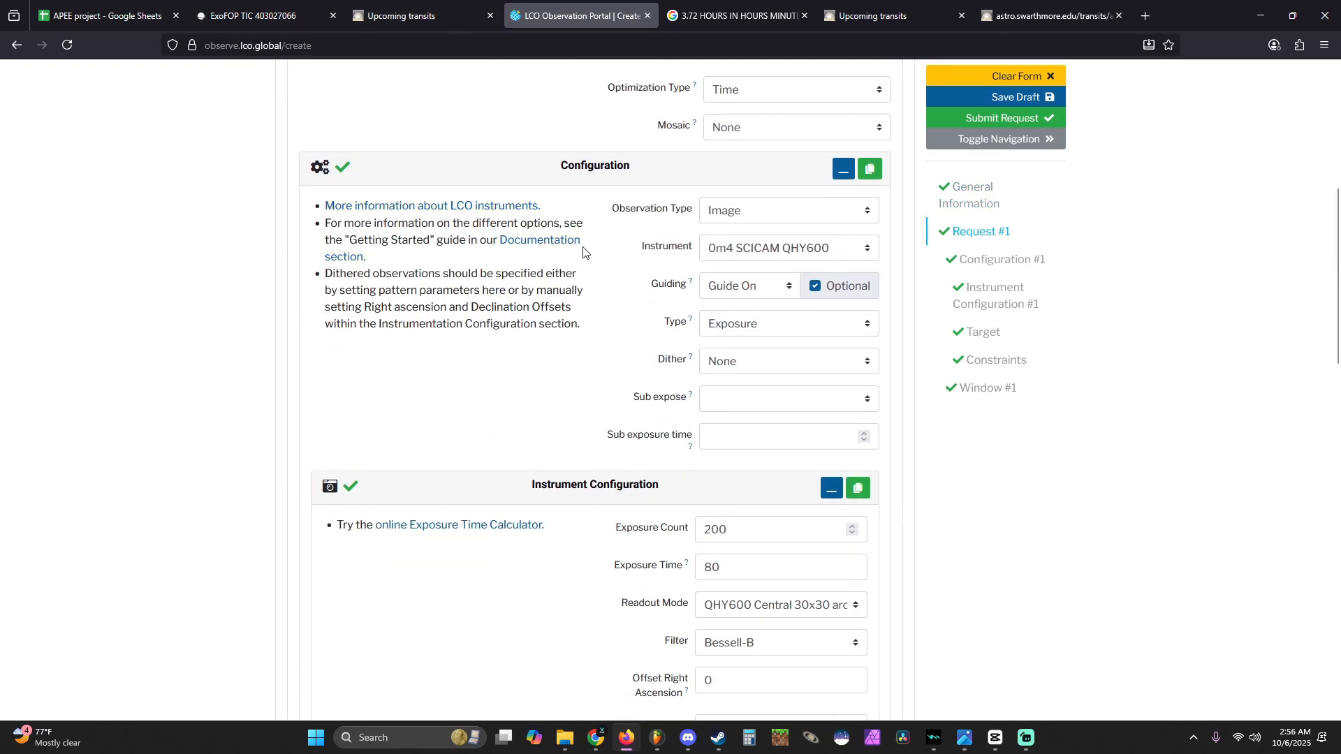
scroll(597, 259, "down", 15)
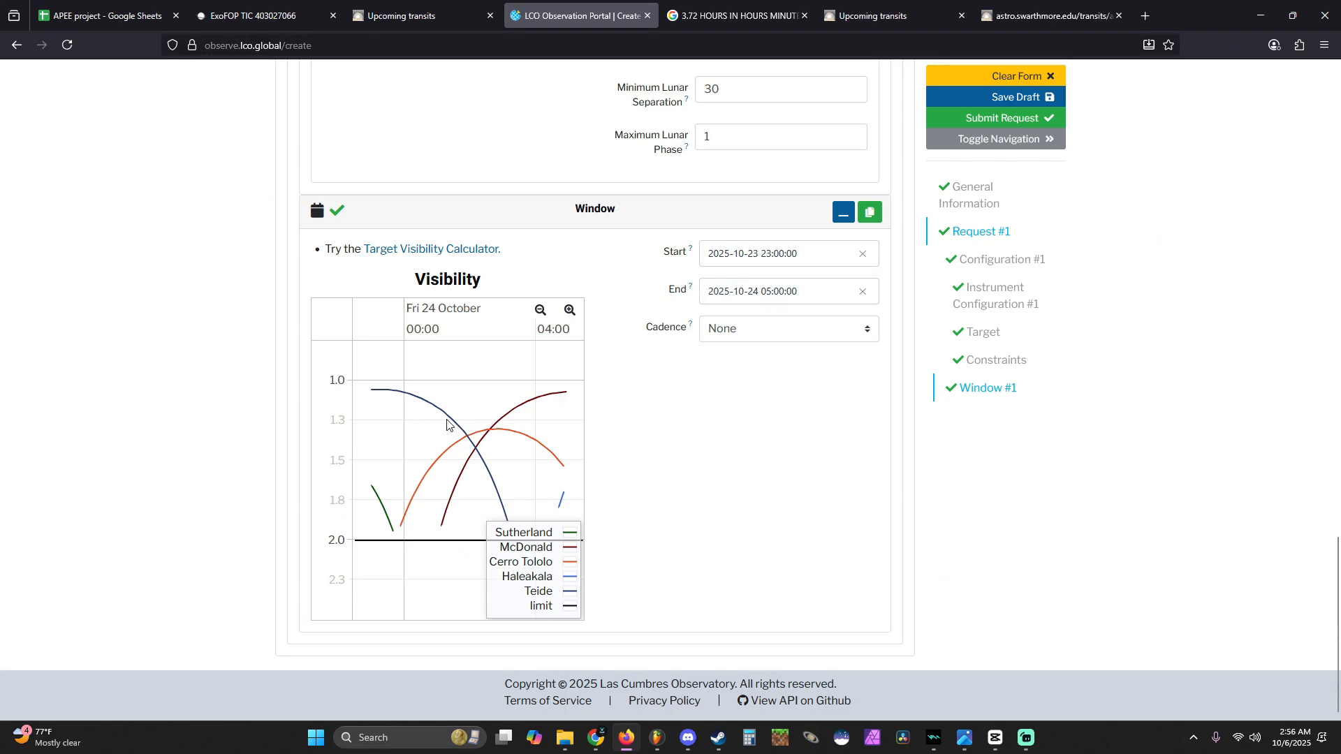
scroll(571, 398, "up", 14)
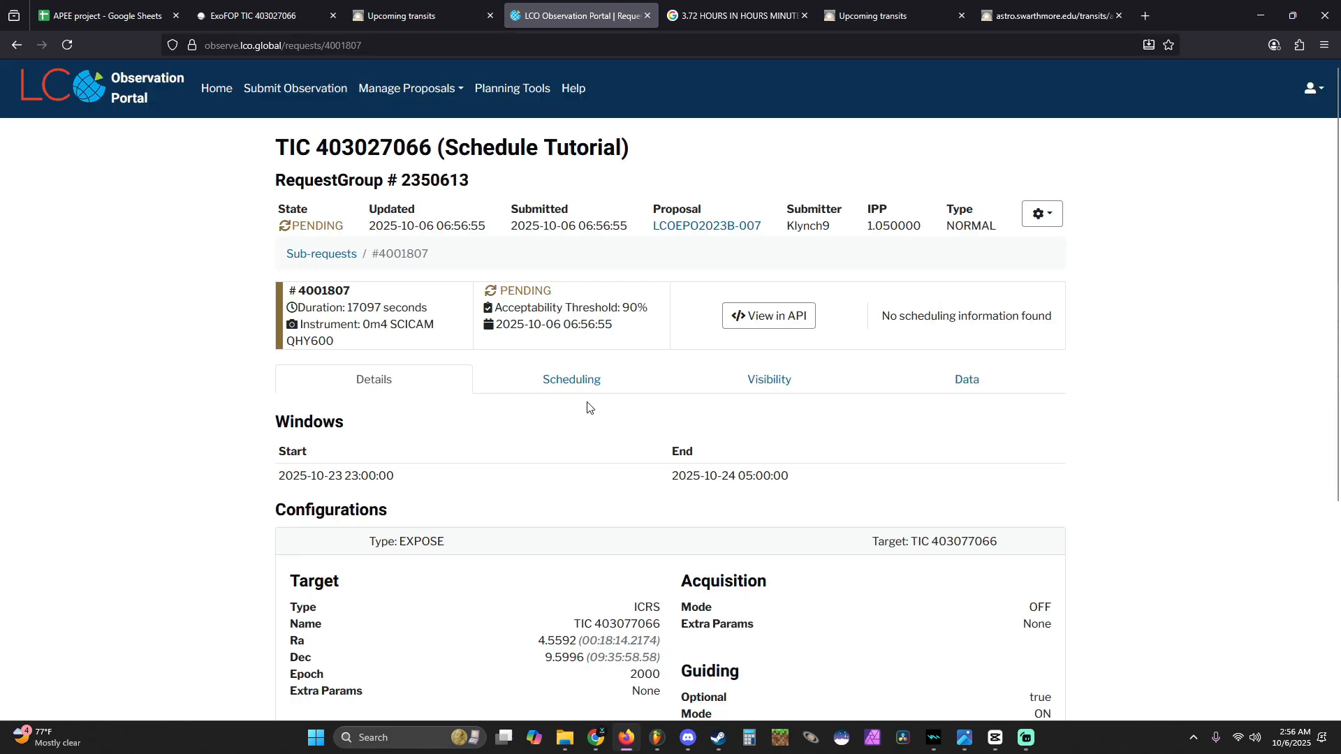
- Check the scheduling information of the new request and of the pending TIC 403027066A (TIME CRITICAL) and (TIME CRITICAL RESPONSE) requests
triple_click(954, 311)
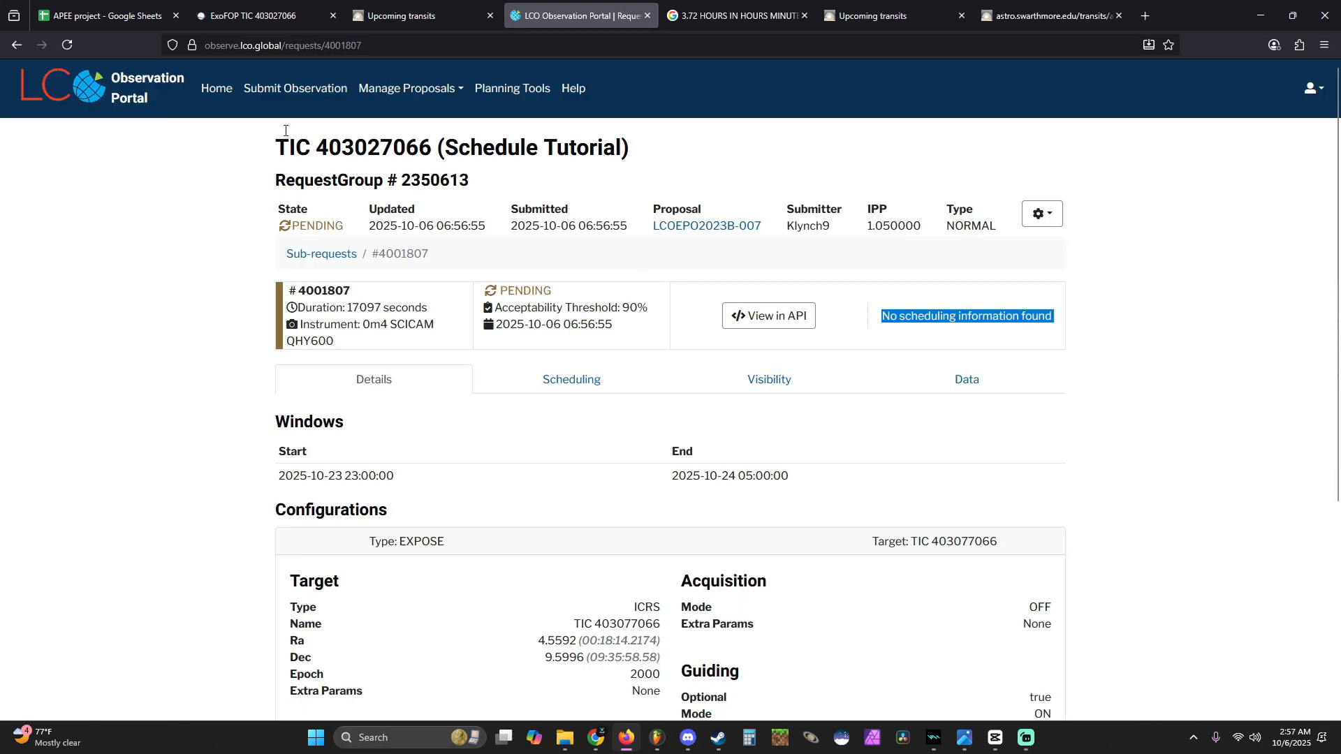
left_click(217, 88)
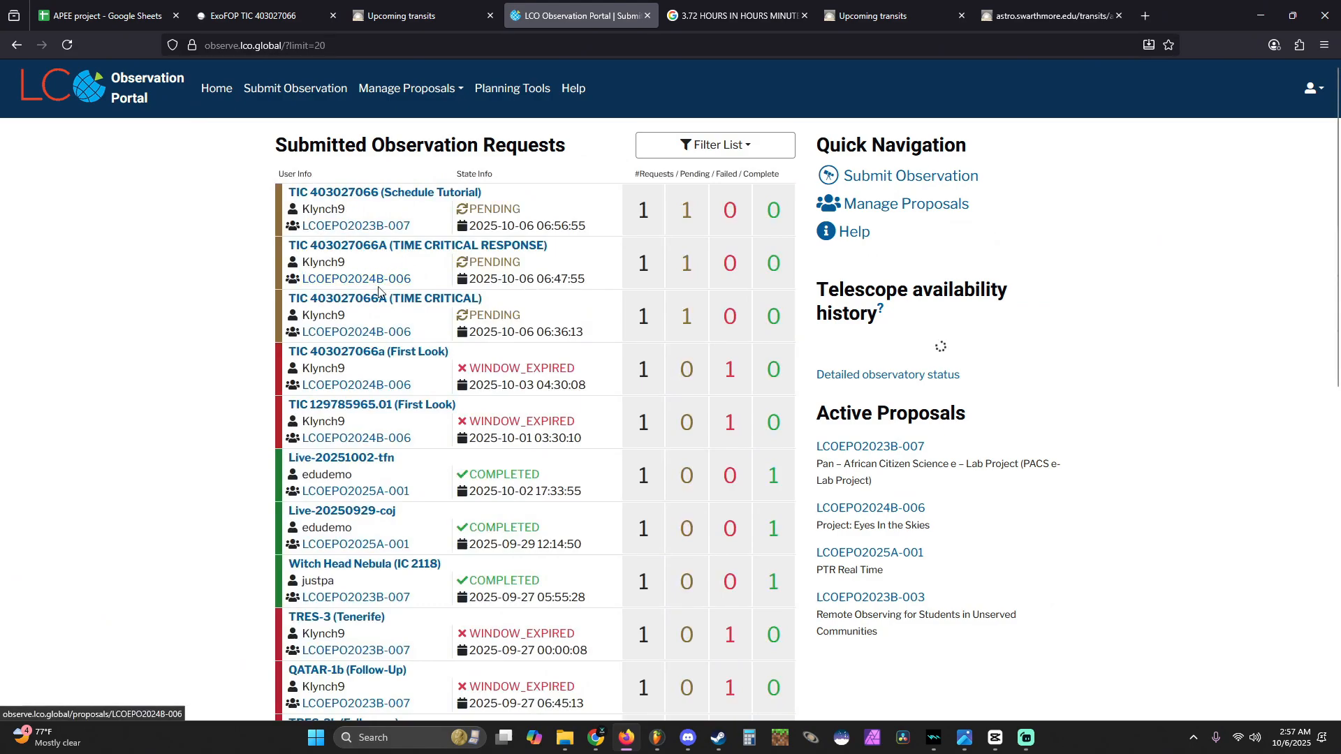
left_click(381, 298)
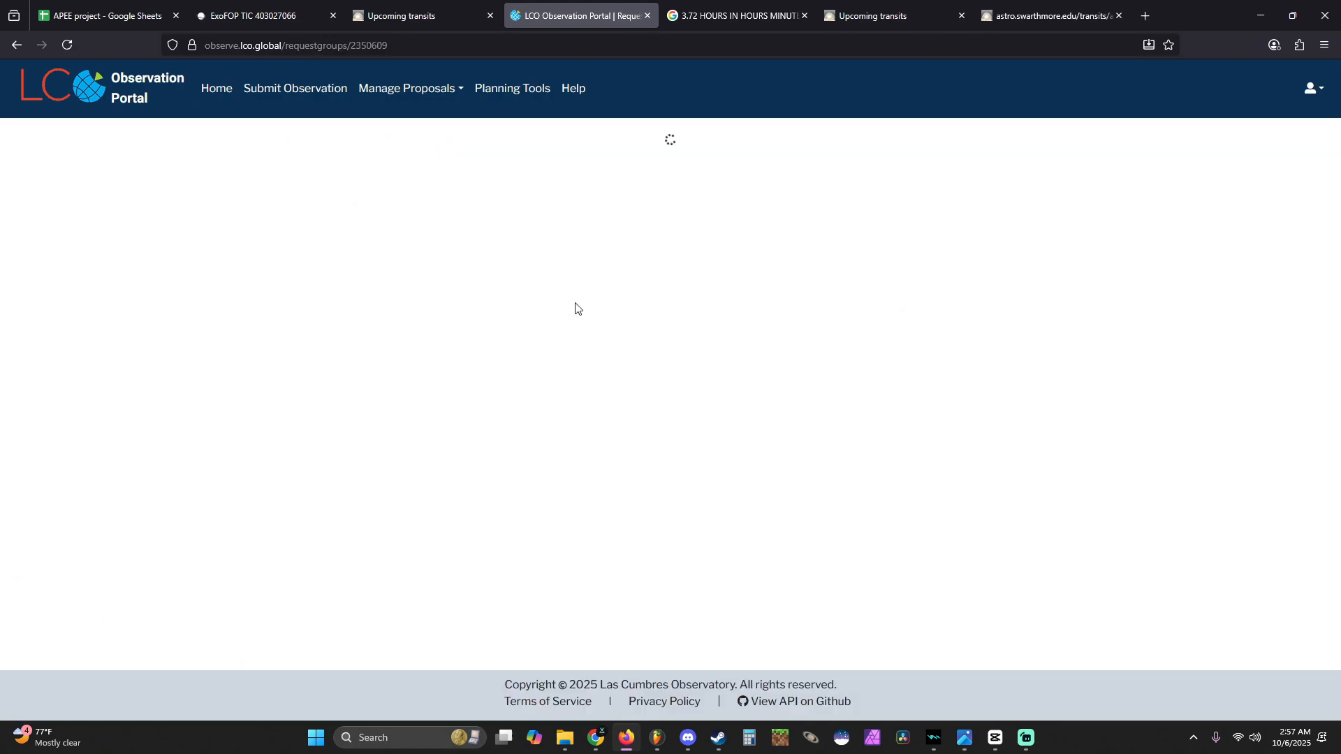
left_click_drag(923, 300, 1042, 346)
left_click(1045, 360)
key("alt+Left")
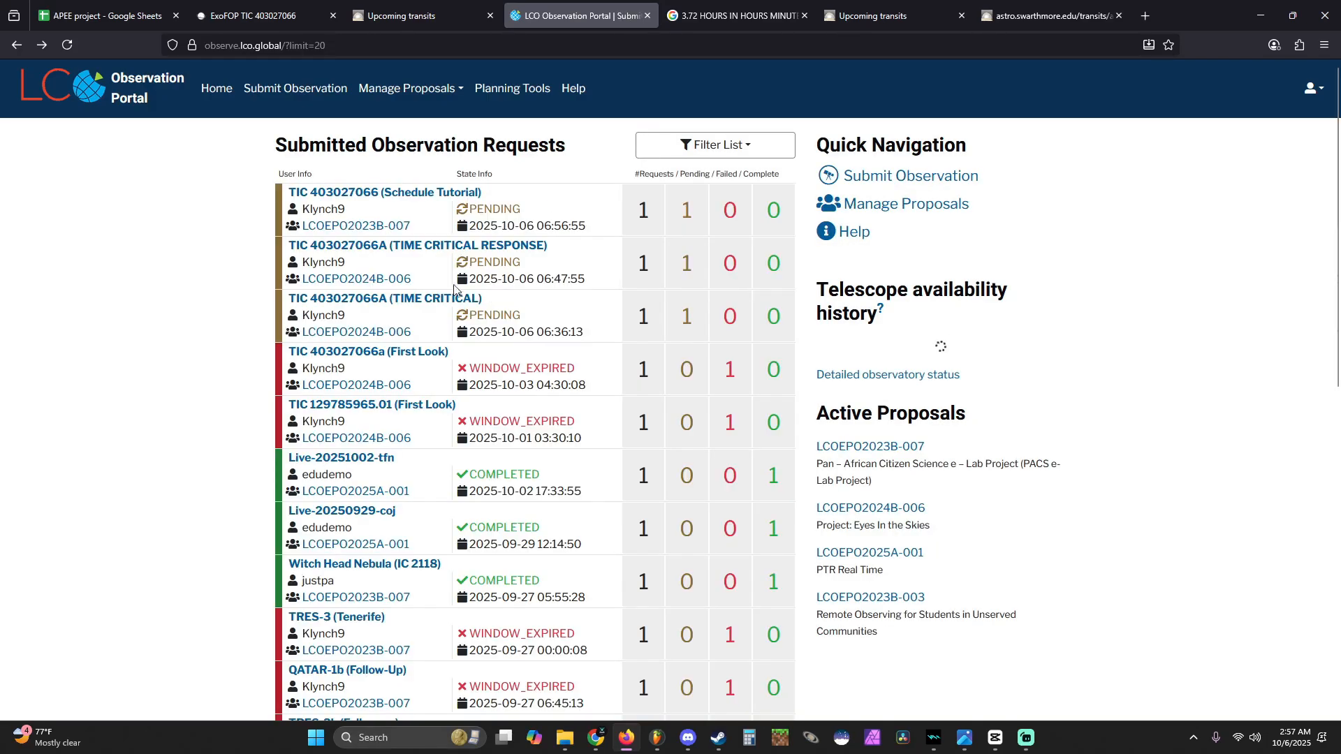
left_click(433, 250)
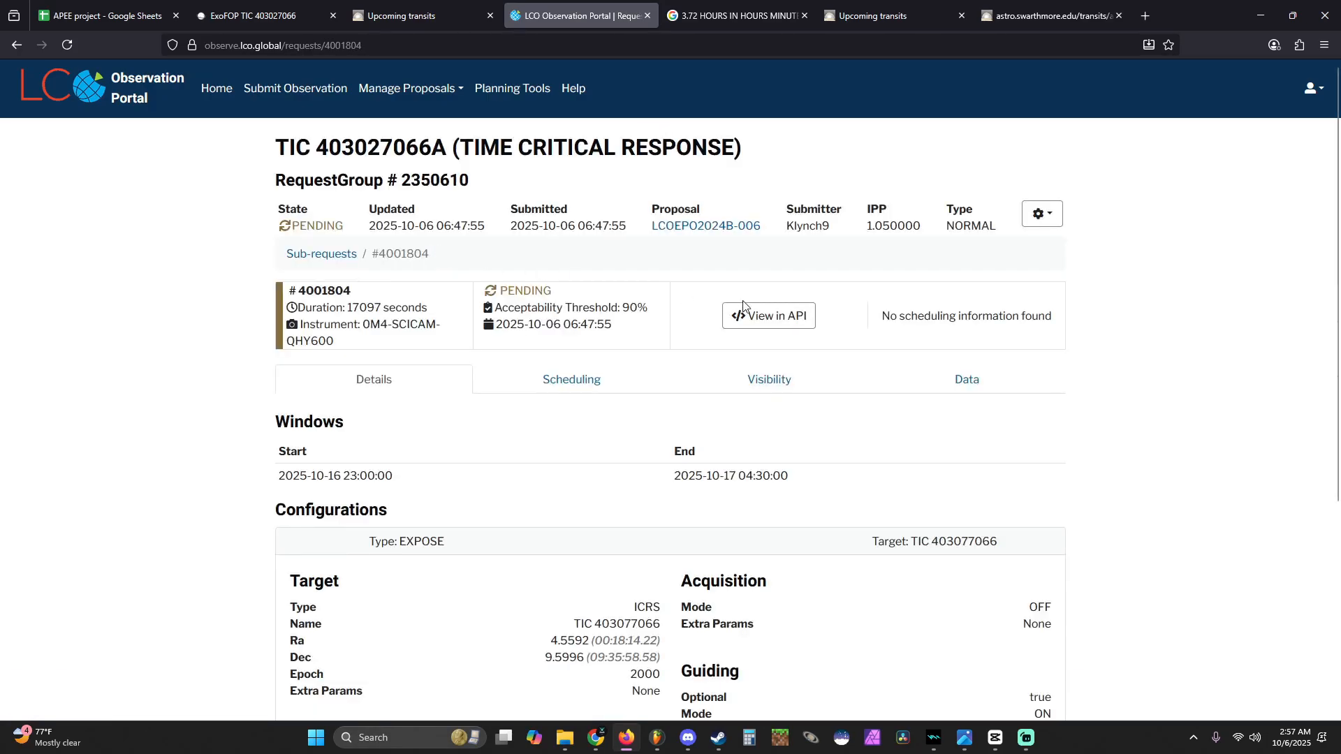
key("alt+Left")
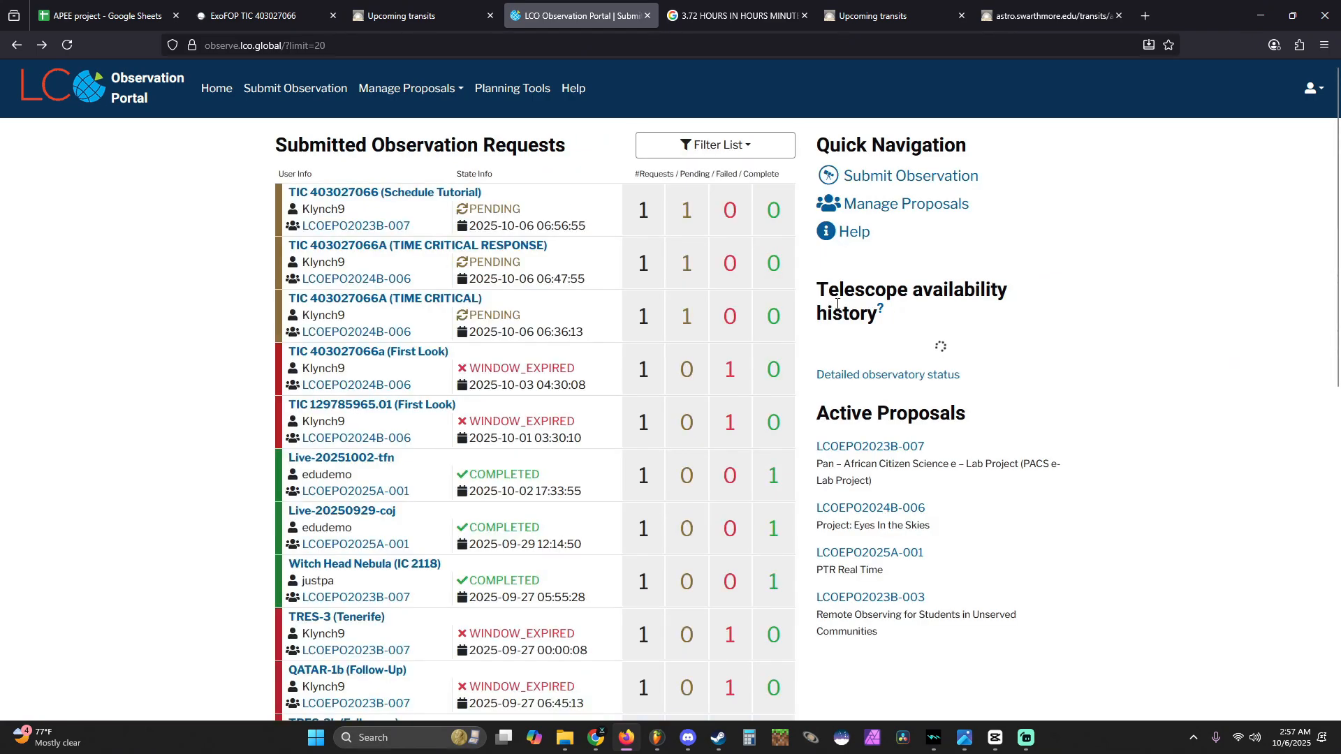
- Examine the telescope availability history on the portal's home page
left_click_drag(815, 283, 865, 338)
left_click(1061, 317)
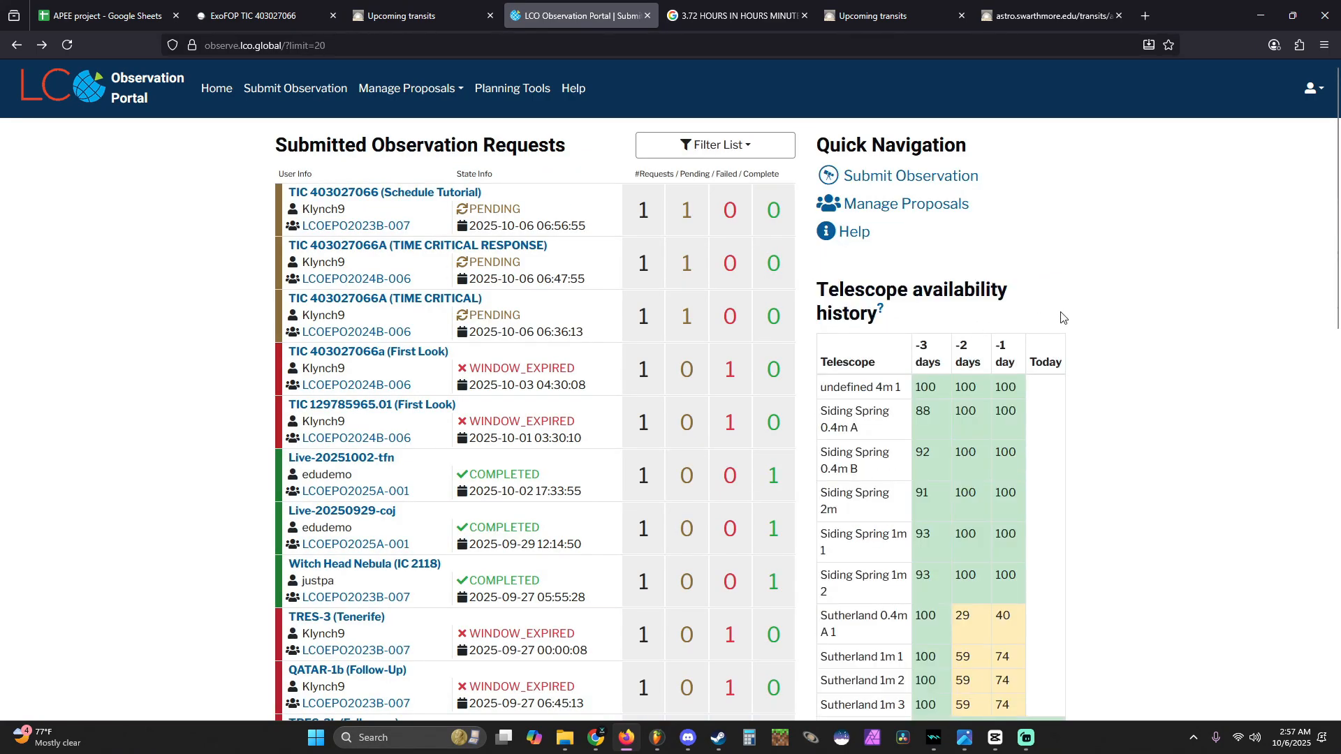
scroll(908, 300, "down", 8)
scroll(935, 288, "up", 8)
left_click_drag(924, 316, 818, 274)
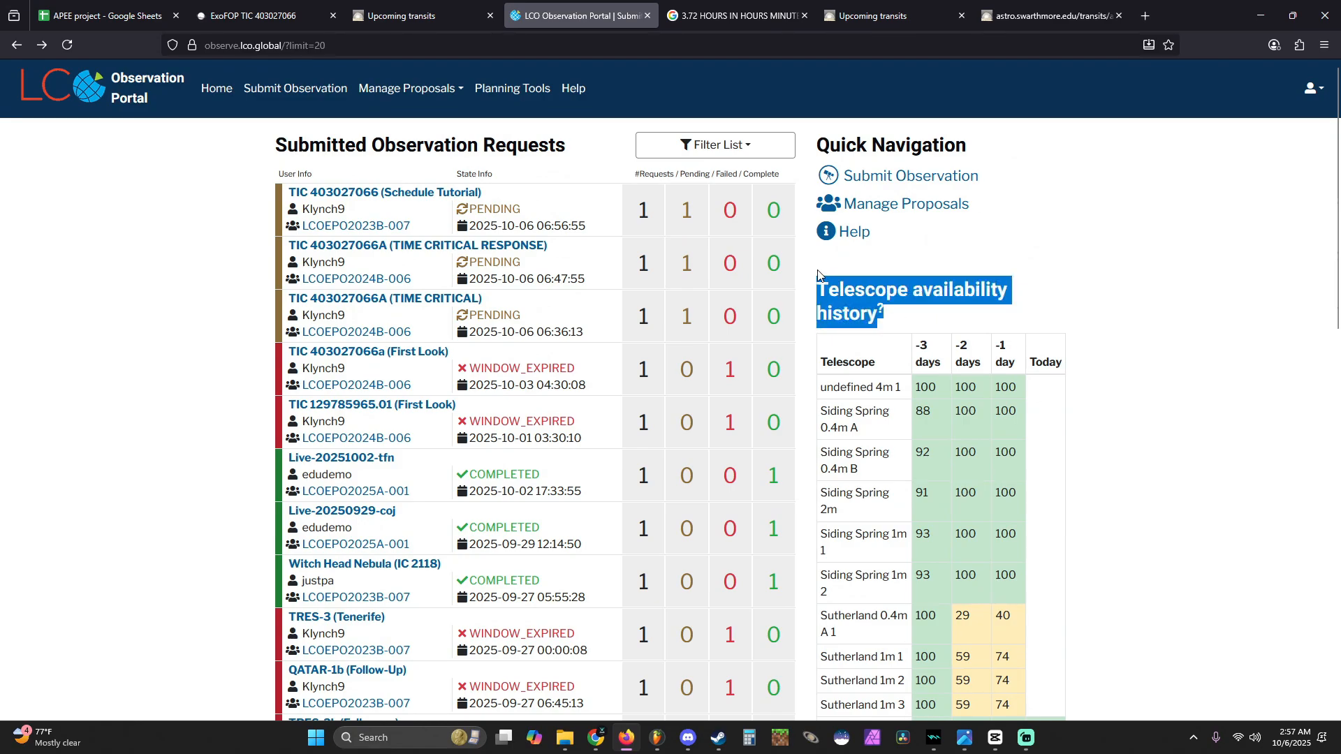
left_click(865, 268)
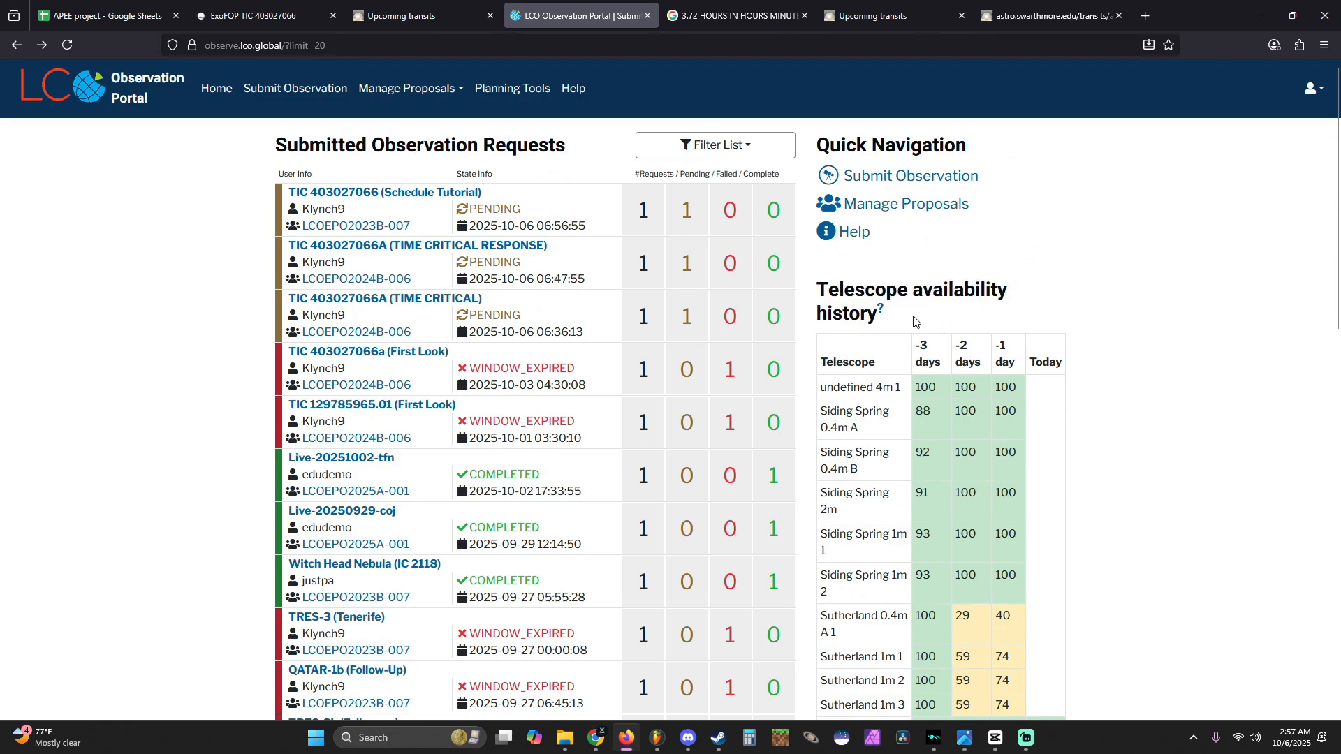